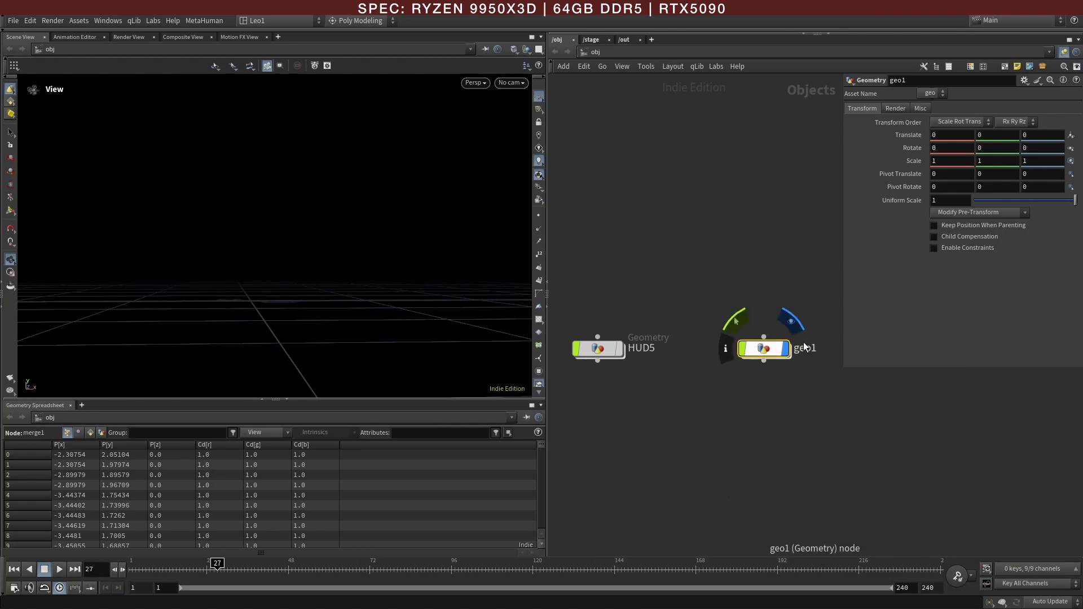
Step: Rename the geo1 geometry node as HUD6 and enter its network
{"action": "left_click_drag", "start_coordinate": [823, 348], "coordinate": [725, 339]}
{"action": "type", "text": "HUD6"}
{"action": "key", "text": "Return"}
{"action": "double_click", "coordinate": [755, 350]}
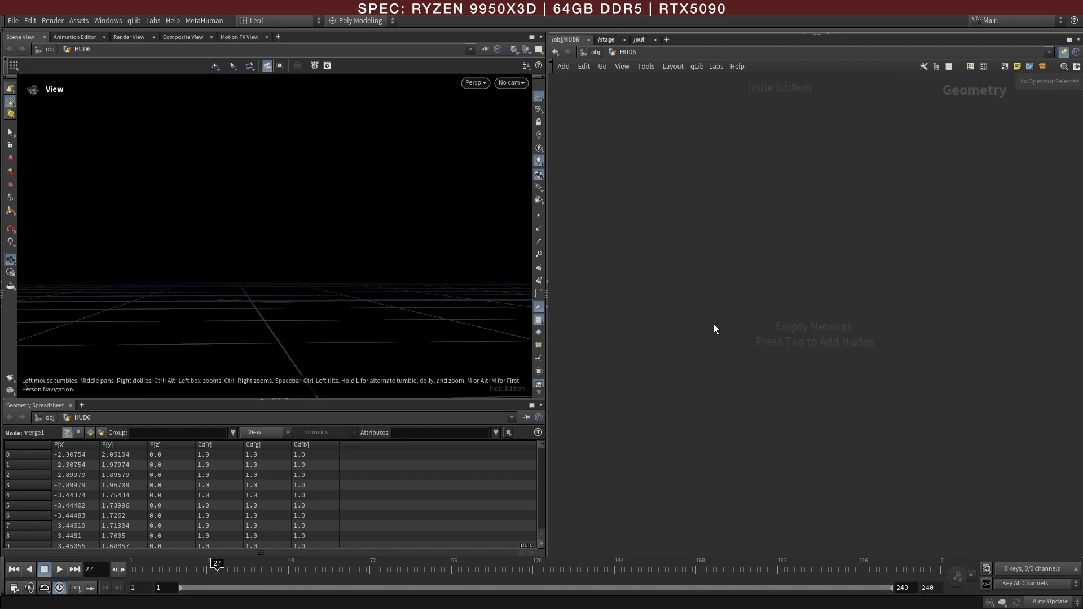
Step: Add a Line node to the empty HUD6 network
{"action": "key", "text": "Tab"}
{"action": "type", "text": "li"}
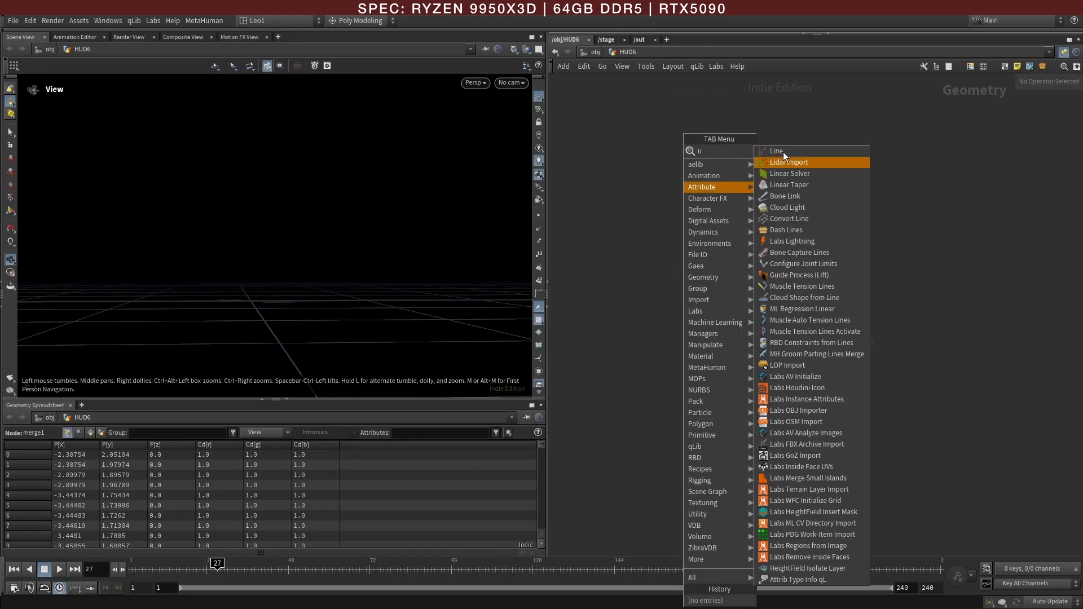
{"action": "left_click", "coordinate": [791, 151]}
{"action": "left_click", "coordinate": [672, 242]}
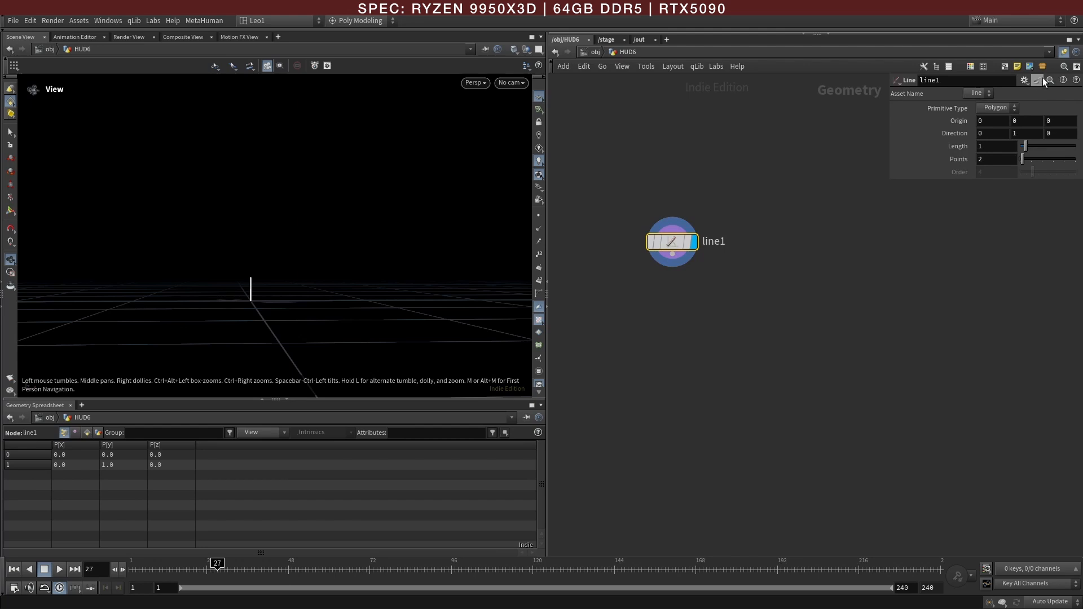
Step: Point line1 along the X axis and set its length to 10, points to 50 and X origin to -5
{"action": "left_click", "coordinate": [1034, 79]}
{"action": "left_click", "coordinate": [1009, 113]}
{"action": "left_click_drag", "start_coordinate": [321, 265], "coordinate": [309, 298]}
{"action": "left_click_drag", "start_coordinate": [1033, 146], "coordinate": [1075, 160]}
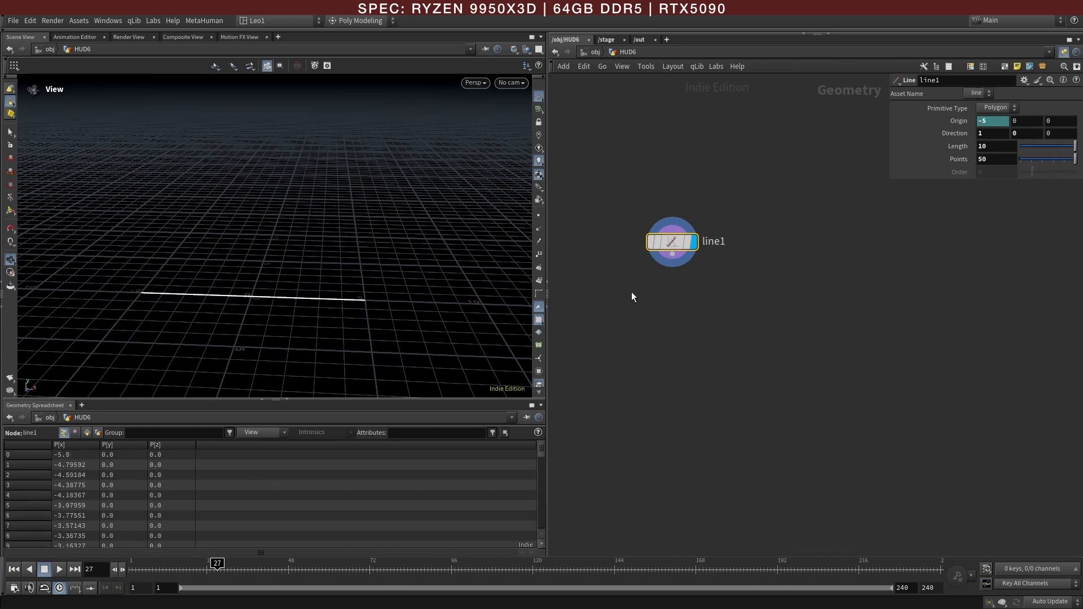
Step: Add a Copy to Points node and connect line1 as its target points
{"action": "key", "text": "Tab"}
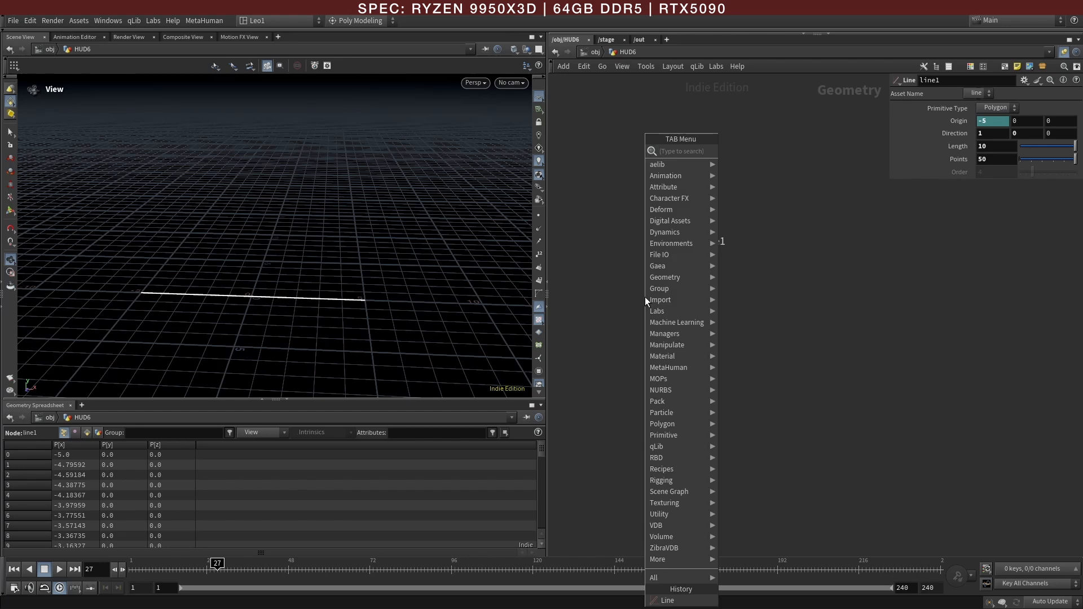
{"action": "type", "text": "ct"}
{"action": "mouse_move", "coordinate": [682, 243]}
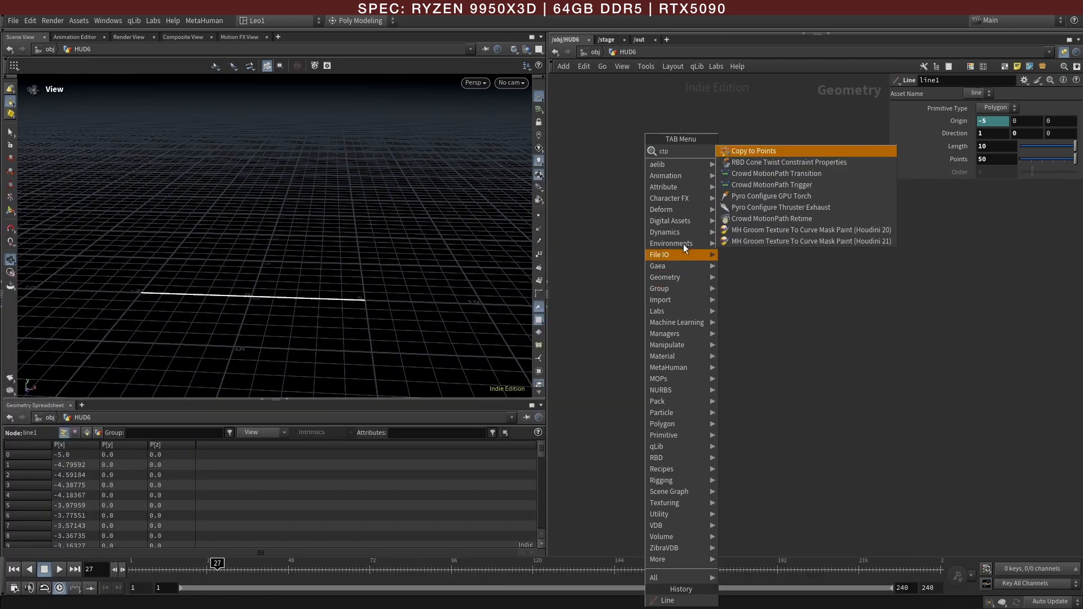
{"action": "left_click", "coordinate": [759, 147]}
{"action": "left_click", "coordinate": [631, 337]}
{"action": "left_click_drag", "start_coordinate": [672, 255], "coordinate": [623, 326]}
Step: Add a second Line node with default settings and connect it as the geometry to copy in copytopoints1
{"action": "left_click_drag", "start_coordinate": [670, 243], "coordinate": [600, 260], "text": "alt"}
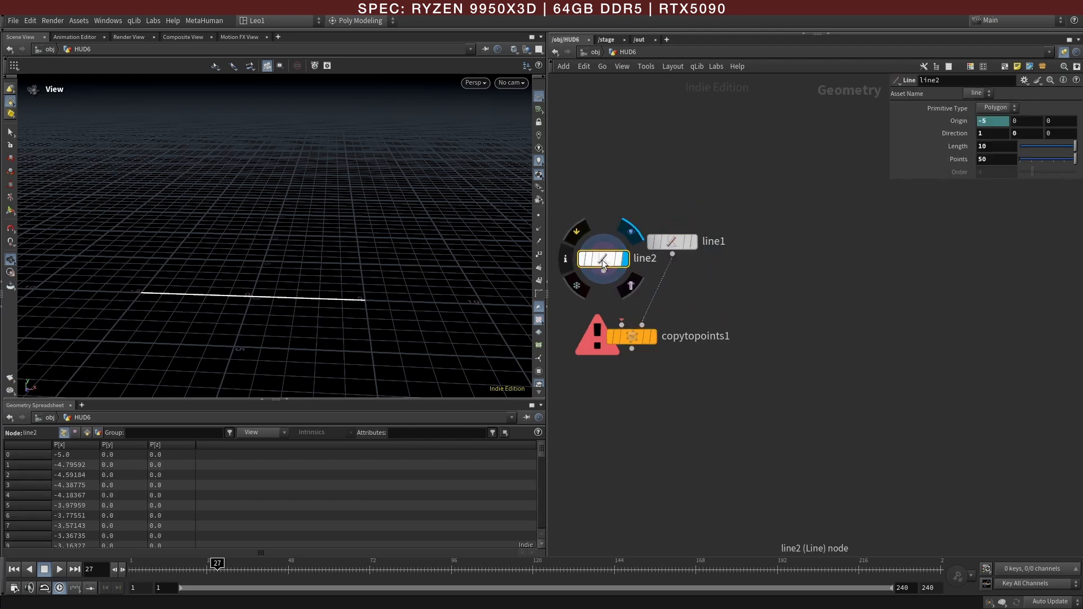
{"action": "key", "text": "Delete"}
{"action": "key", "text": "Tab"}
{"action": "mouse_move", "coordinate": [600, 259]}
{"action": "left_click", "coordinate": [703, 144]}
{"action": "left_click", "coordinate": [612, 271]}
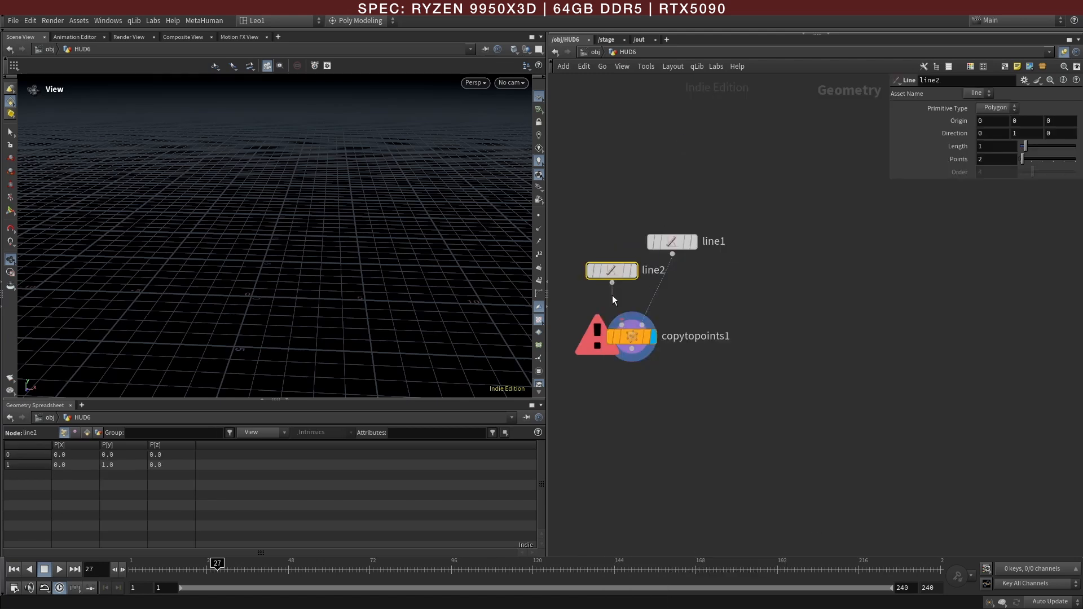
{"action": "left_click_drag", "start_coordinate": [612, 283], "coordinate": [622, 326]}
Step: Spread out the line1 and copytopoints1 nodes so the network is easier to read
{"action": "left_click_drag", "start_coordinate": [674, 245], "coordinate": [737, 261]}
{"action": "mouse_move", "coordinate": [631, 342]}
{"action": "left_click_drag", "start_coordinate": [632, 342], "coordinate": [677, 359]}
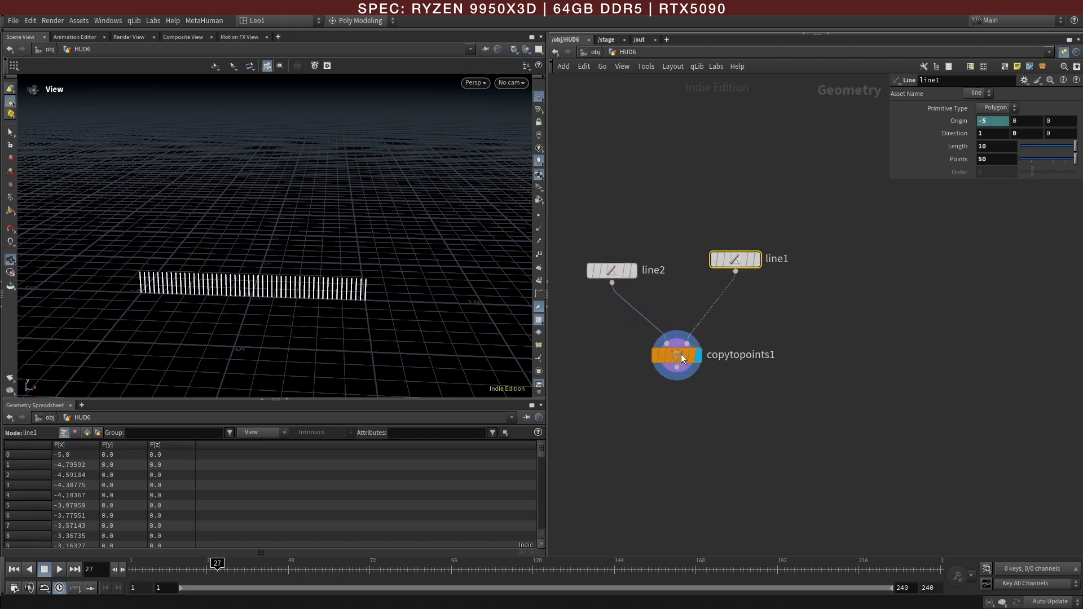
{"action": "left_click_drag", "start_coordinate": [308, 296], "coordinate": [391, 280]}
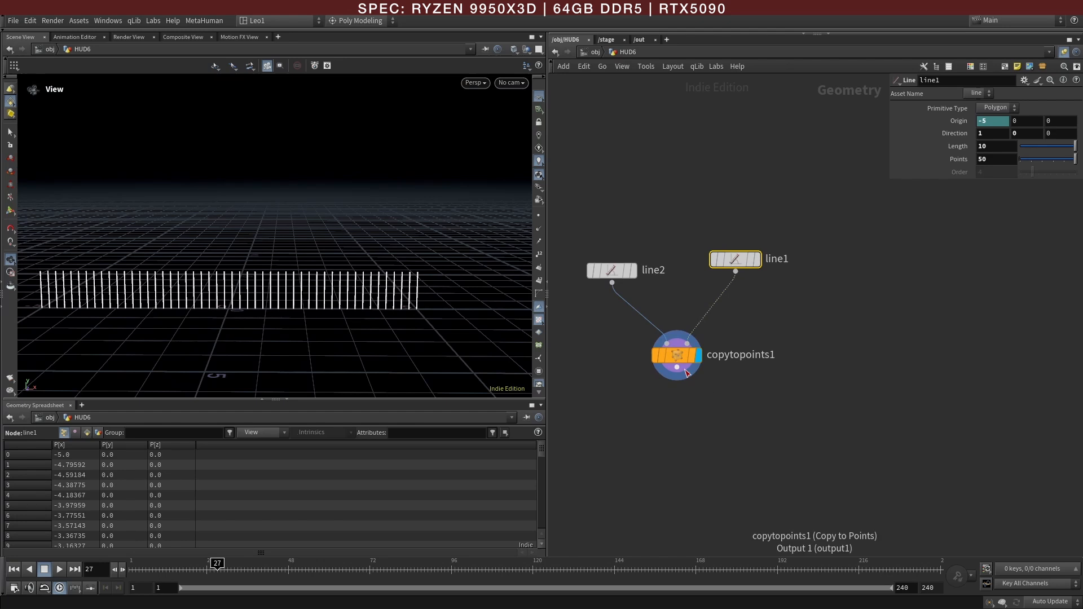
Step: Add a Sweep node after copytopoints1 and widen the network editor
{"action": "key", "text": "Tab"}
{"action": "type", "text": "sw"}
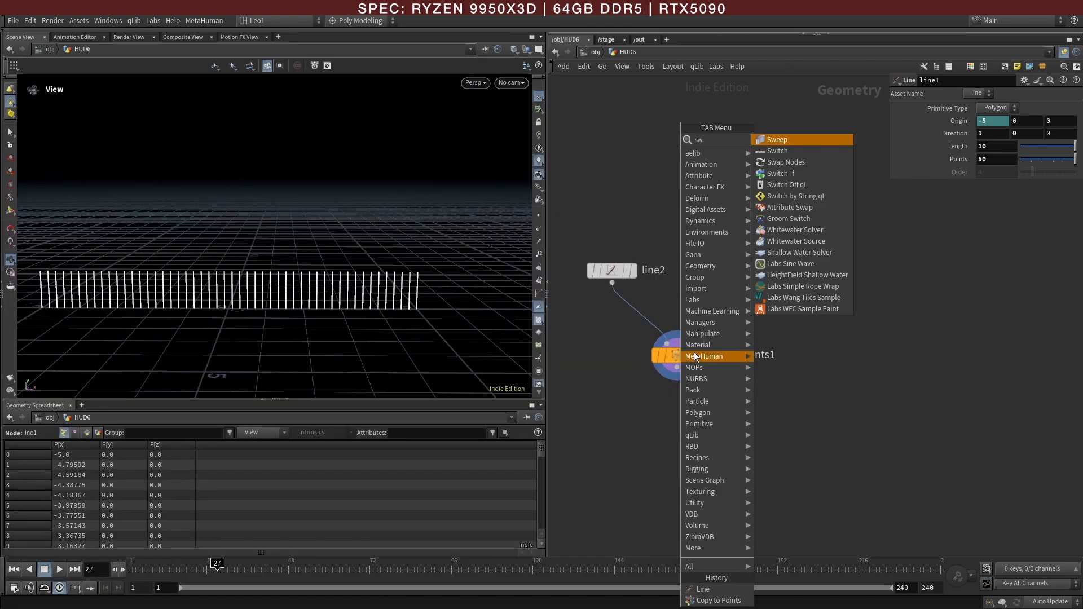
{"action": "left_click", "coordinate": [789, 142]}
{"action": "left_click", "coordinate": [675, 421]}
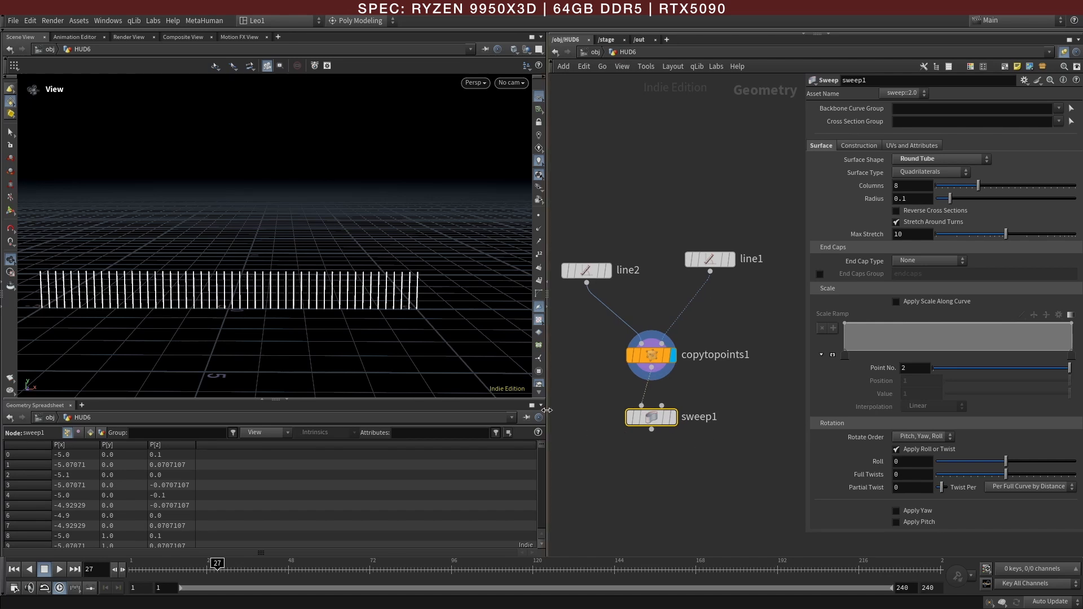
{"action": "left_click_drag", "start_coordinate": [547, 412], "coordinate": [480, 412]}
{"action": "left_click_drag", "start_coordinate": [707, 454], "coordinate": [558, 240]}
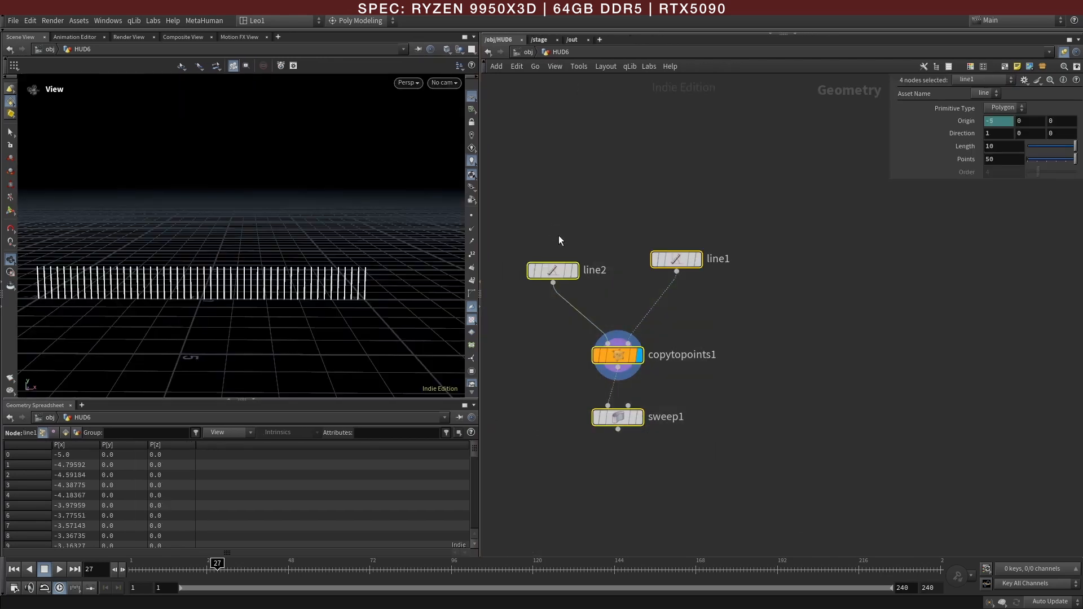
{"action": "left_click", "coordinate": [702, 327]}
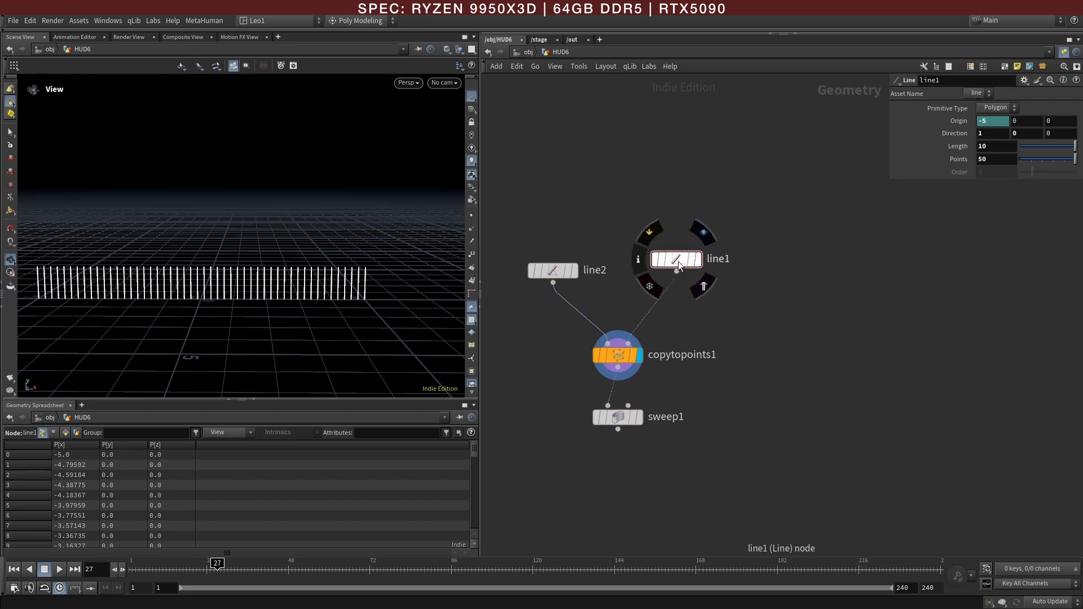
Step: Insert a Distance along Curves node between line1 and copytopoints1 and sort the spreadsheet by its dist attribute
{"action": "left_click_drag", "start_coordinate": [679, 265], "coordinate": [678, 251]}
{"action": "key", "text": "Tab"}
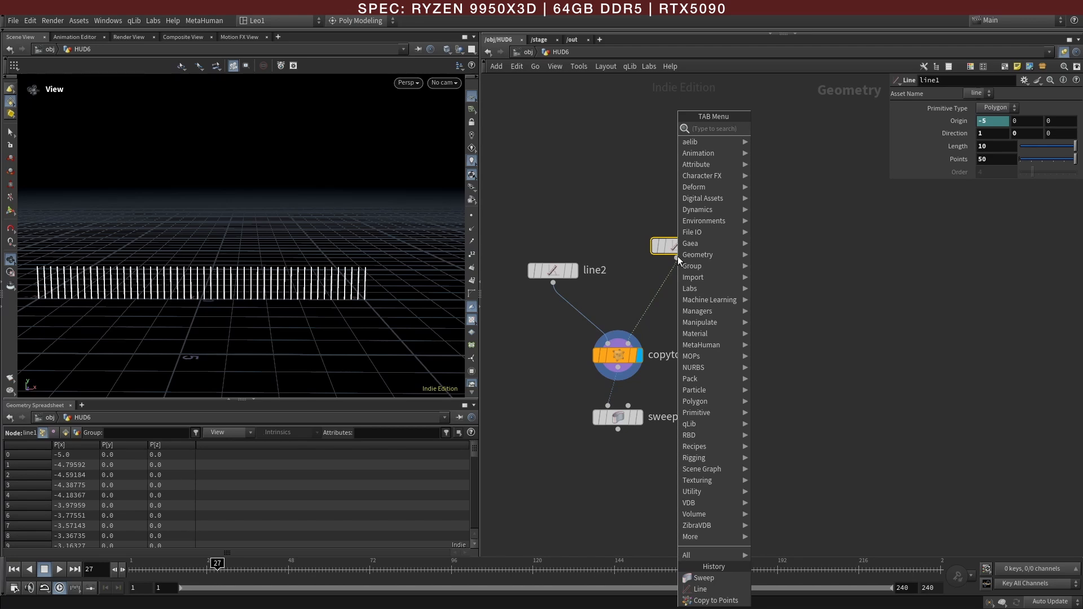
{"action": "type", "text": "dis"}
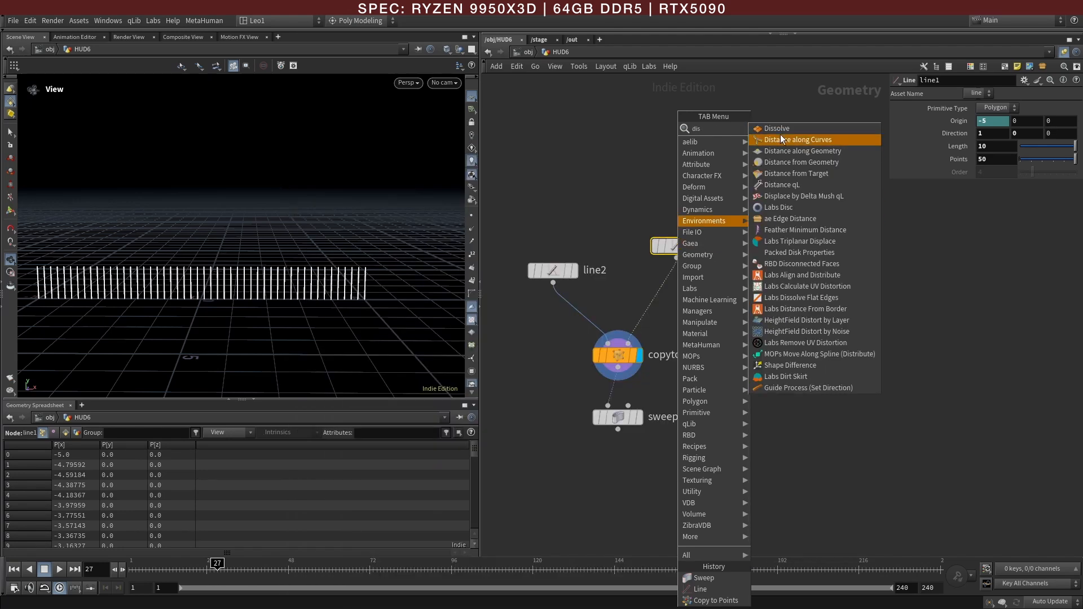
{"action": "left_click", "coordinate": [781, 139]}
{"action": "left_click", "coordinate": [706, 268]}
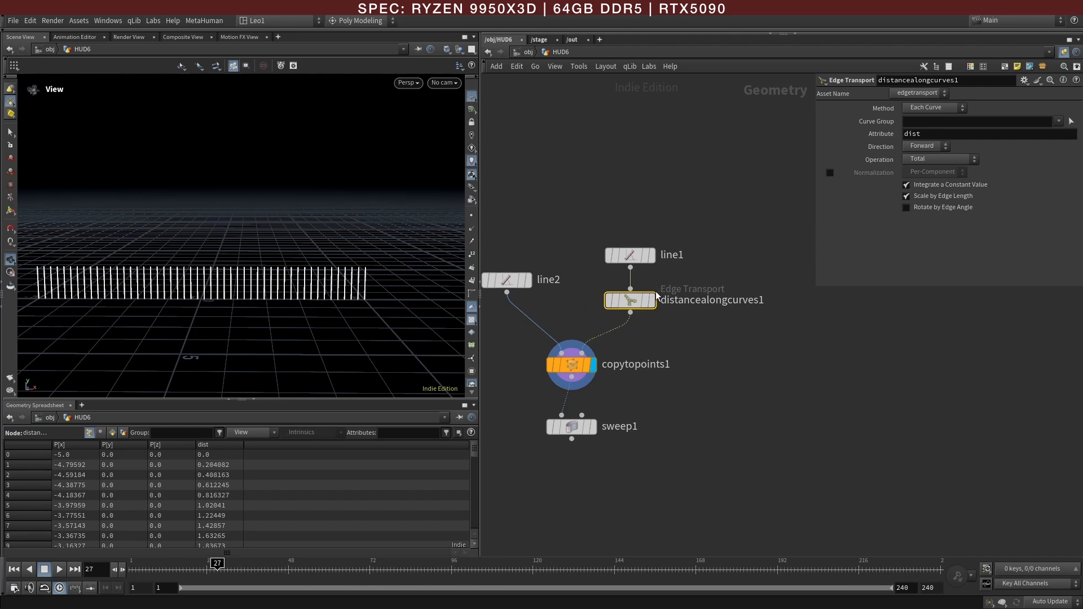
{"action": "left_click", "coordinate": [210, 444]}
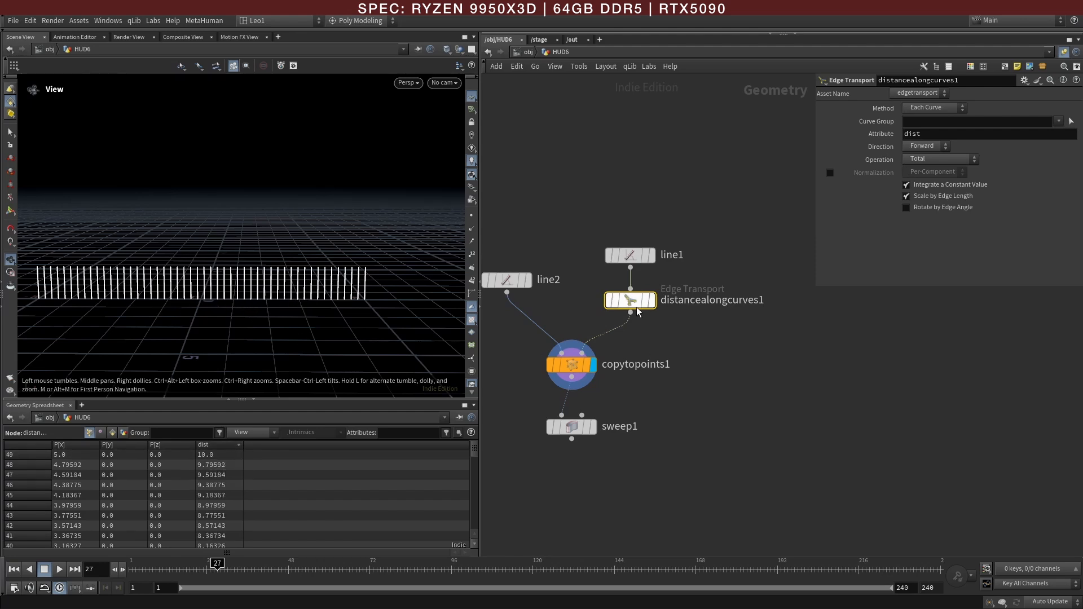
Step: Insert a Resample node after line1, enable its curveu attribute and sort the spreadsheet by curveu
{"action": "left_click_drag", "start_coordinate": [635, 255], "coordinate": [638, 204]}
{"action": "key", "text": "Tab"}
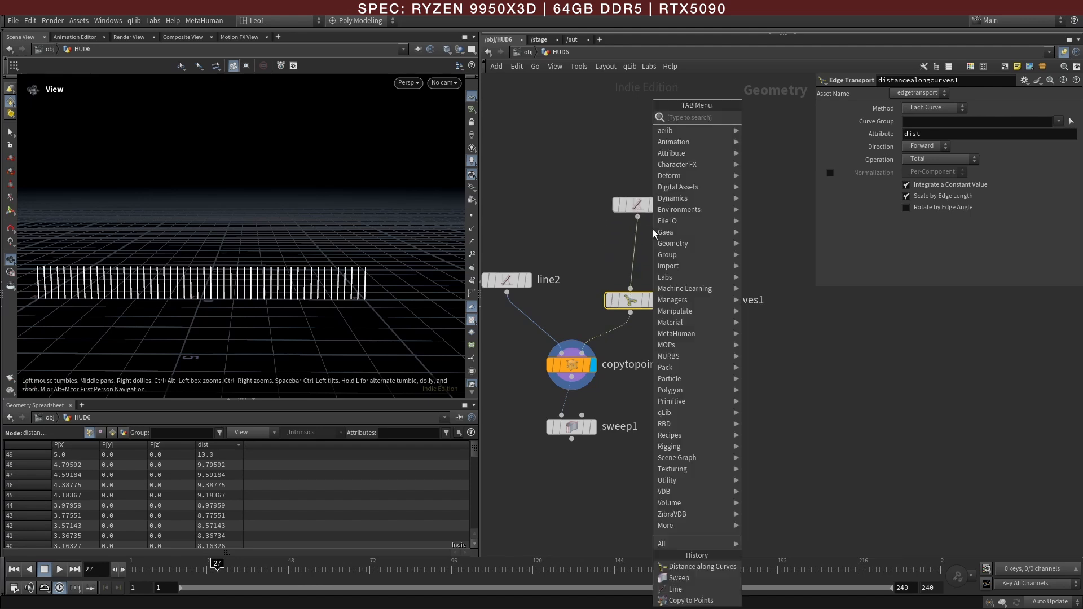
{"action": "type", "text": "re"}
{"action": "mouse_move", "coordinate": [655, 229]}
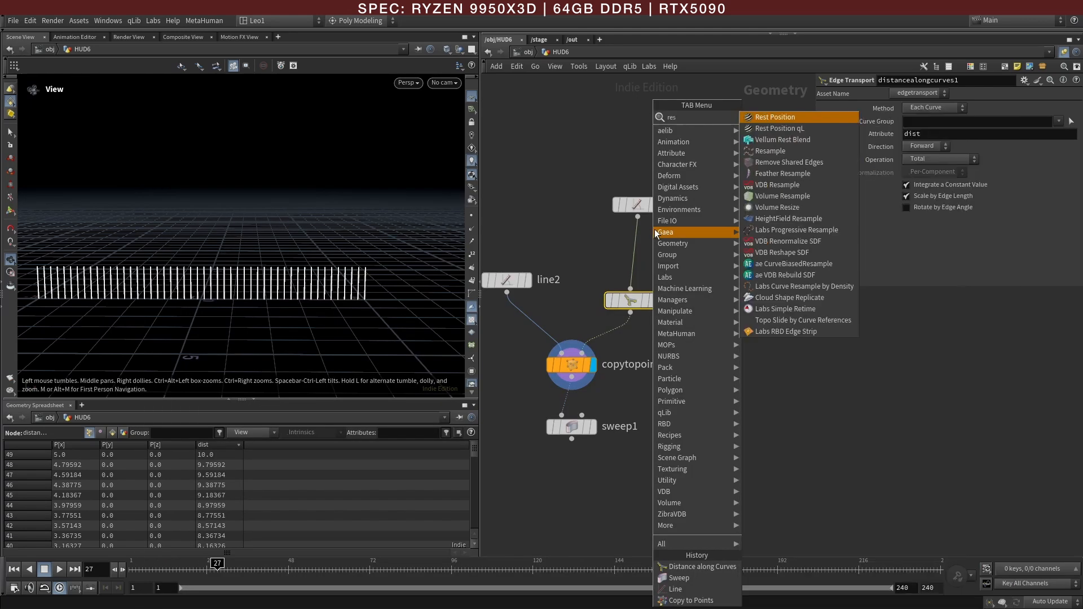
{"action": "left_click", "coordinate": [778, 116]}
{"action": "left_click", "coordinate": [648, 248]}
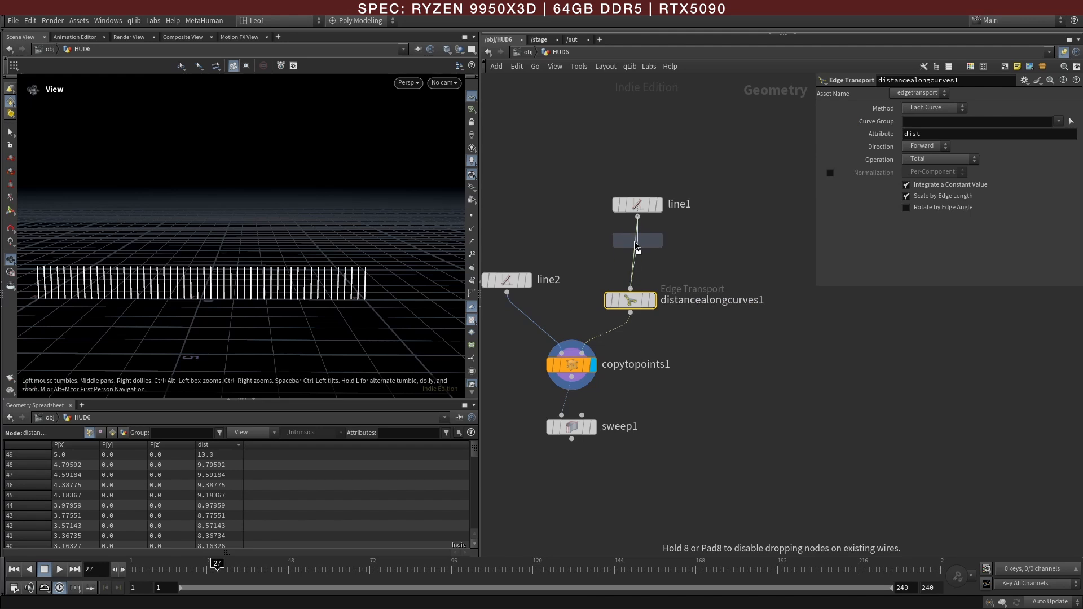
{"action": "left_click_drag", "start_coordinate": [901, 290], "coordinate": [885, 450]}
{"action": "left_click", "coordinate": [830, 336]}
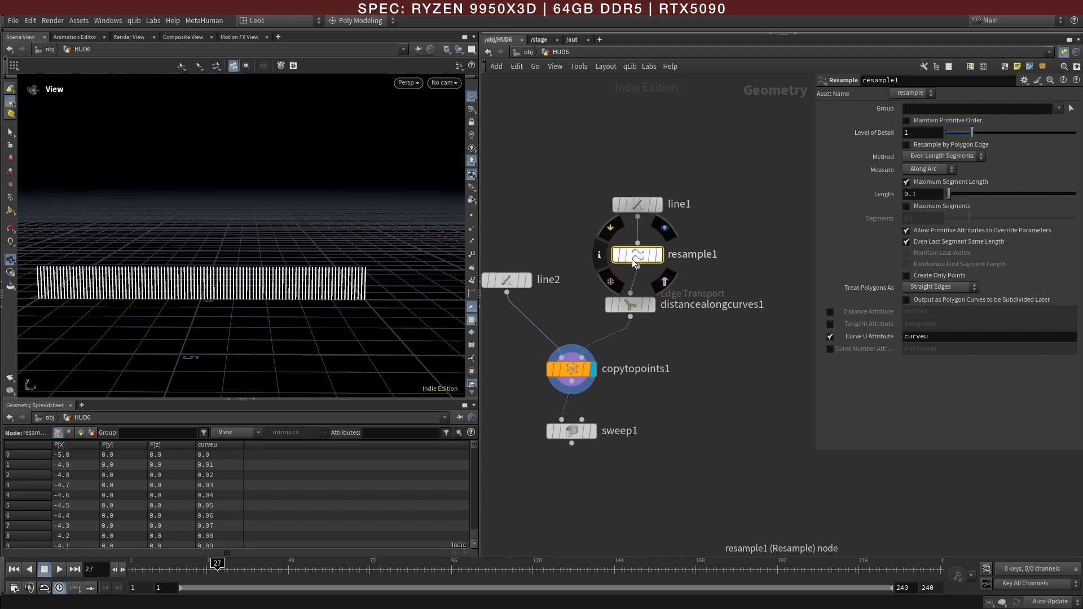
{"action": "left_click", "coordinate": [220, 443]}
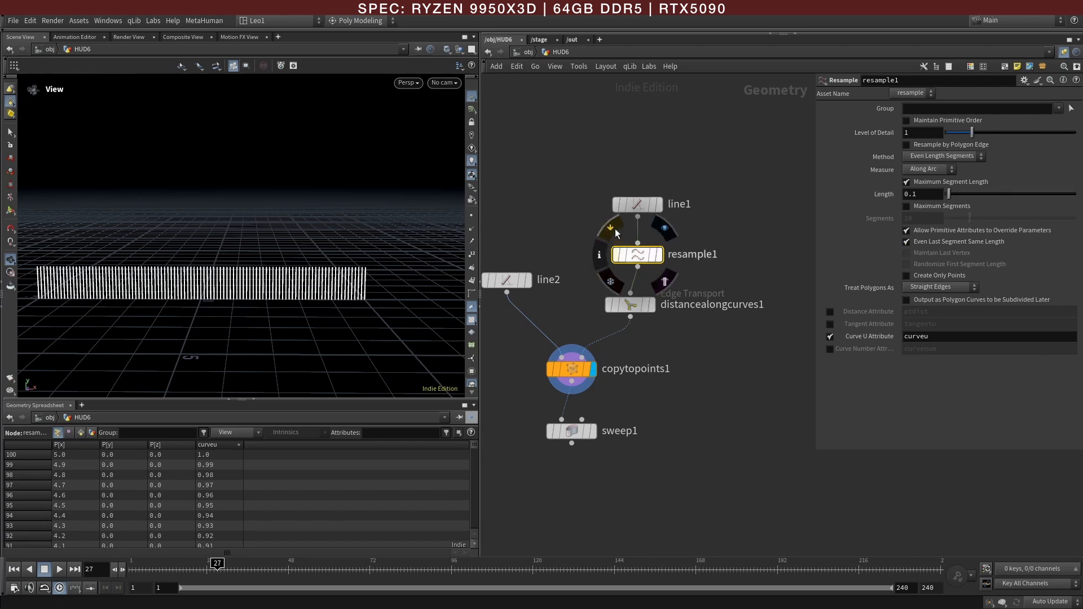
Step: Bypass and delete the Resample node, and move distancealongcurves1 up beneath line1
{"action": "left_click", "coordinate": [614, 232]}
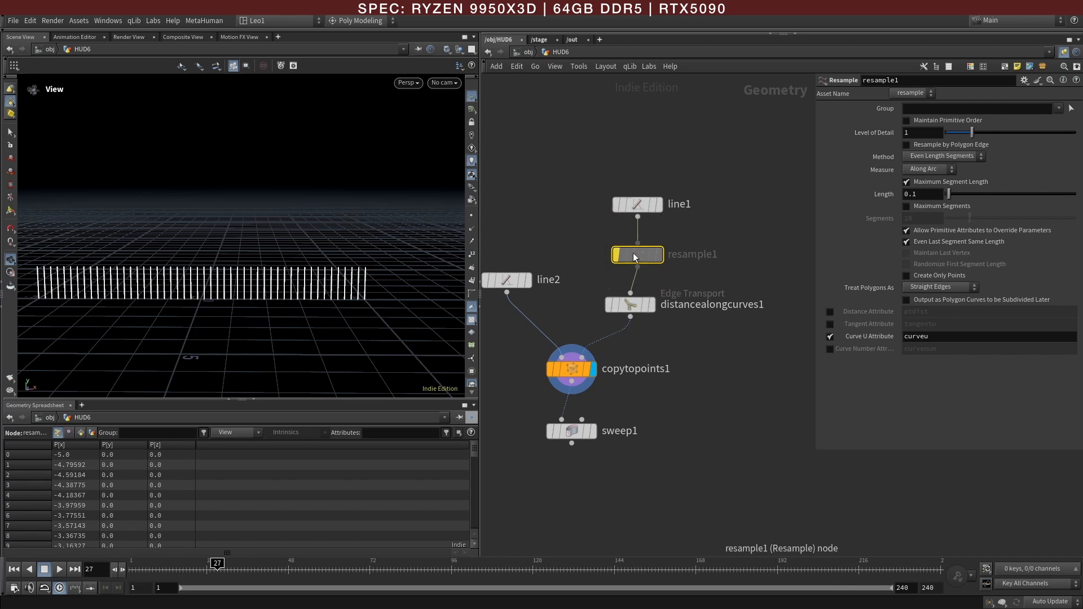
{"action": "key", "text": "Delete"}
{"action": "left_click_drag", "start_coordinate": [627, 305], "coordinate": [635, 280]}
{"action": "left_click", "coordinate": [635, 280]}
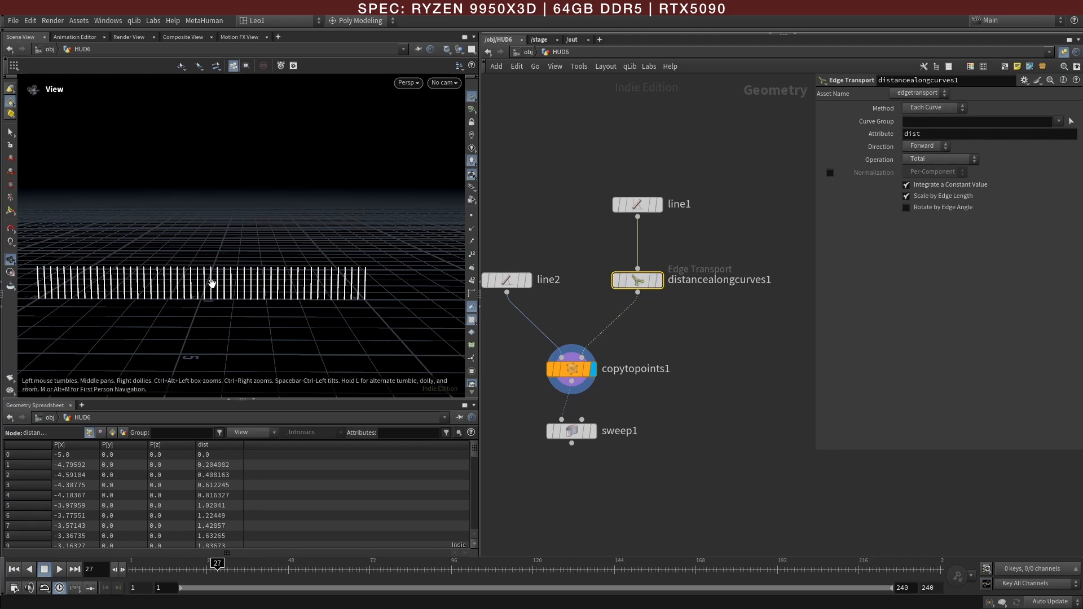
Step: Compare the dist values with line1's settings and enable Per-Component normalization on distancealongcurves1
{"action": "left_click", "coordinate": [209, 444]}
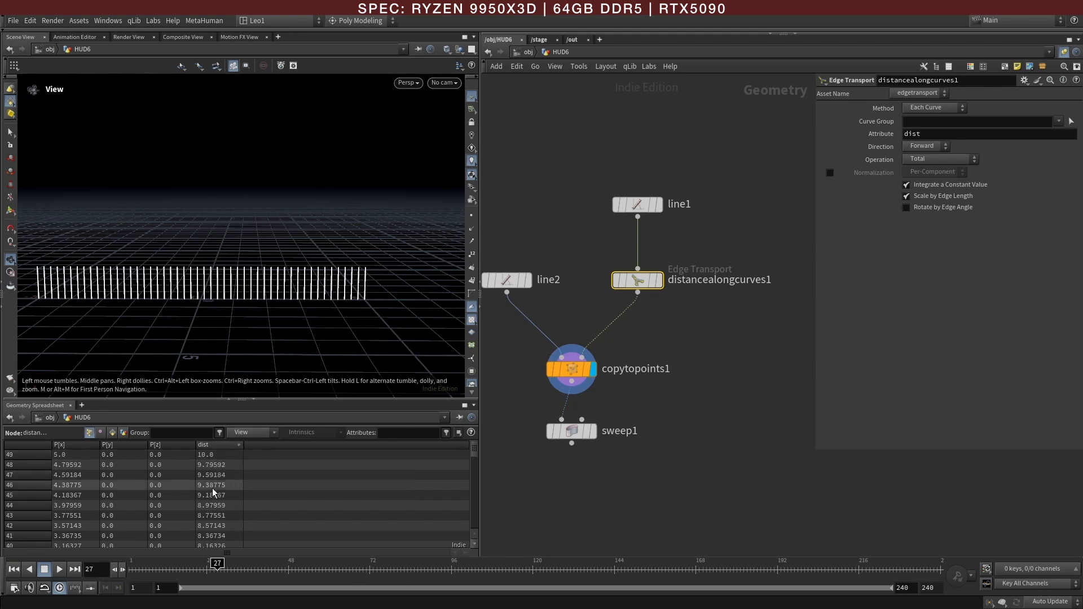
{"action": "left_click", "coordinate": [643, 207]}
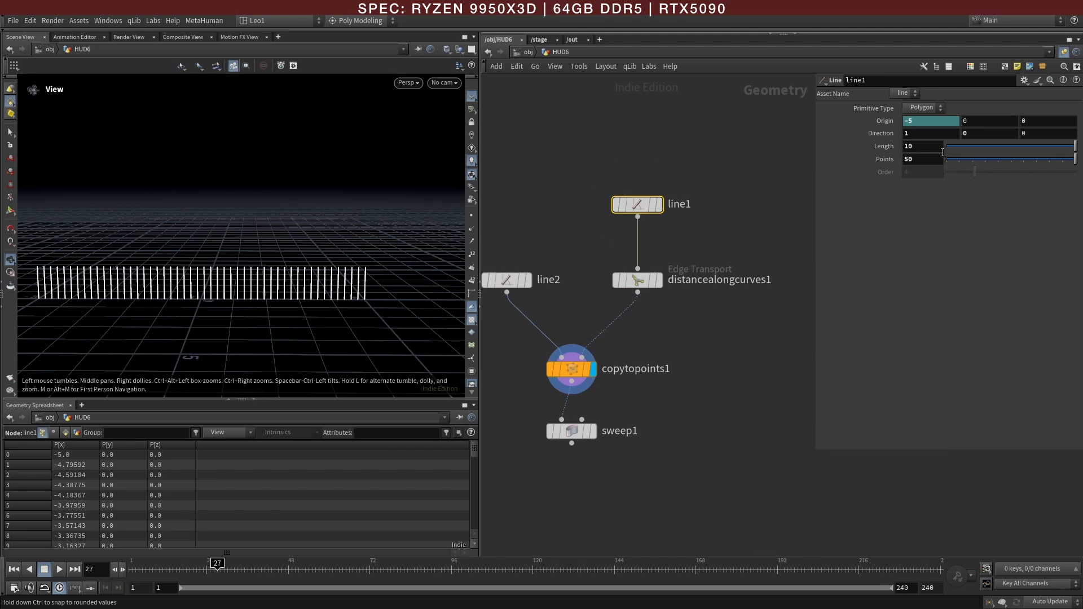
{"action": "left_click", "coordinate": [644, 280]}
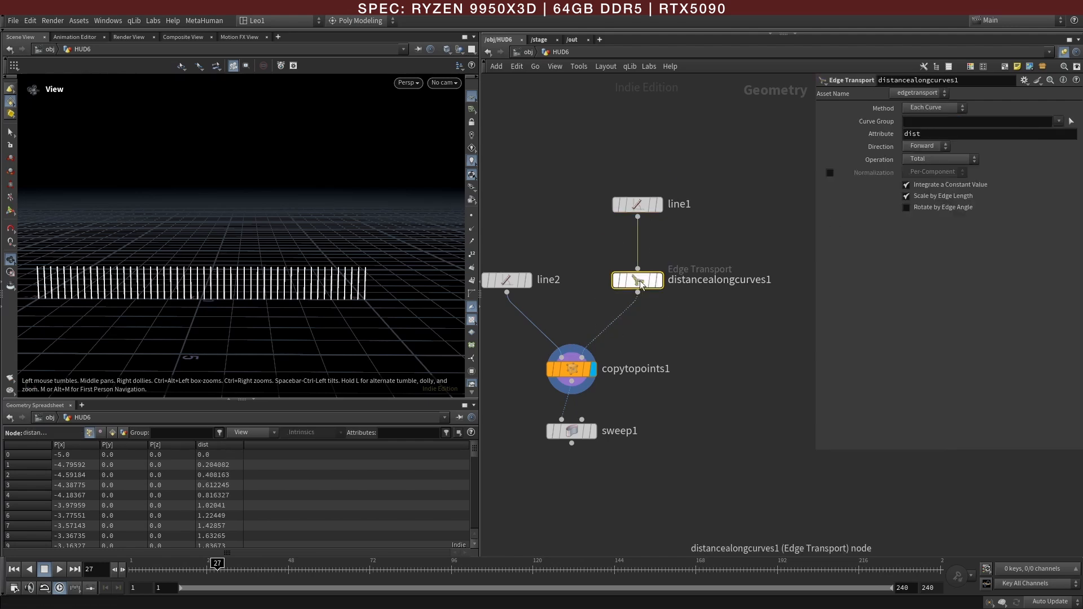
{"action": "left_click", "coordinate": [218, 446]}
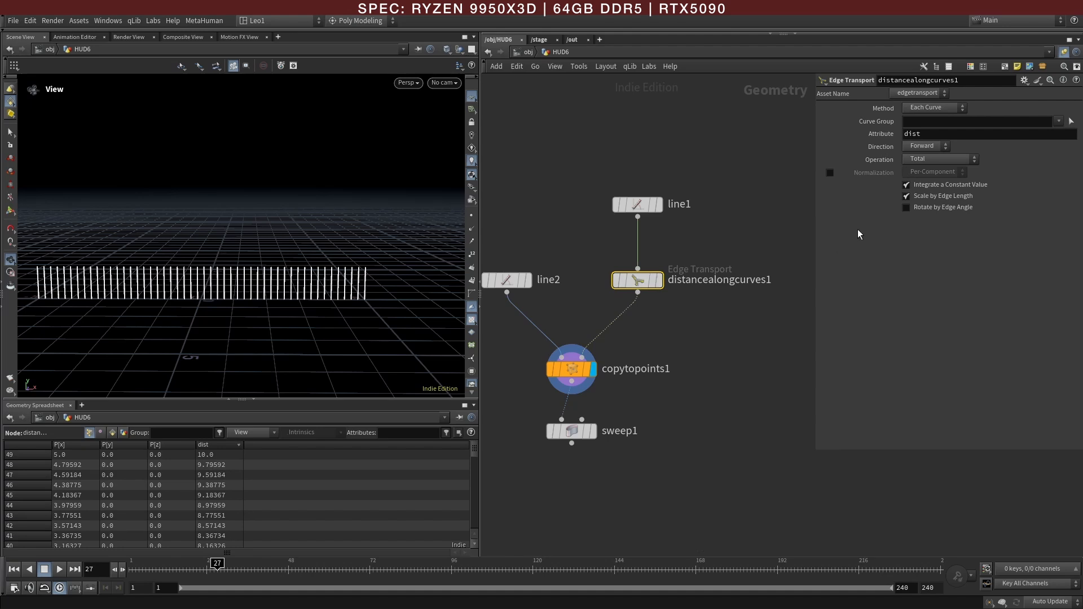
{"action": "left_click", "coordinate": [830, 173]}
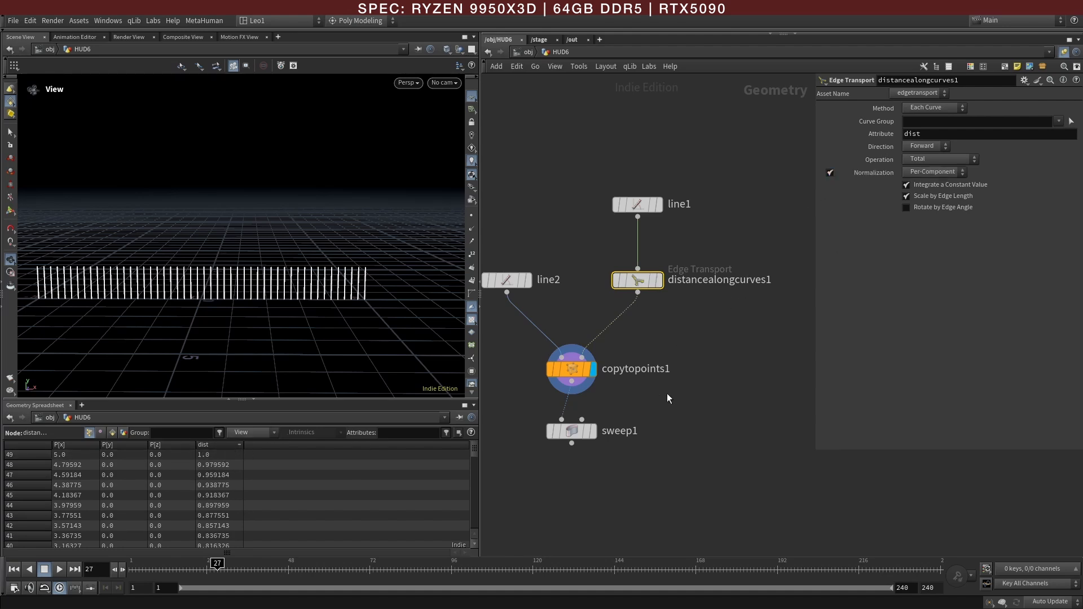
Step: Insert an Attribute Remap node between distancealongcurves1 and copytopoints1
{"action": "key", "text": "Tab"}
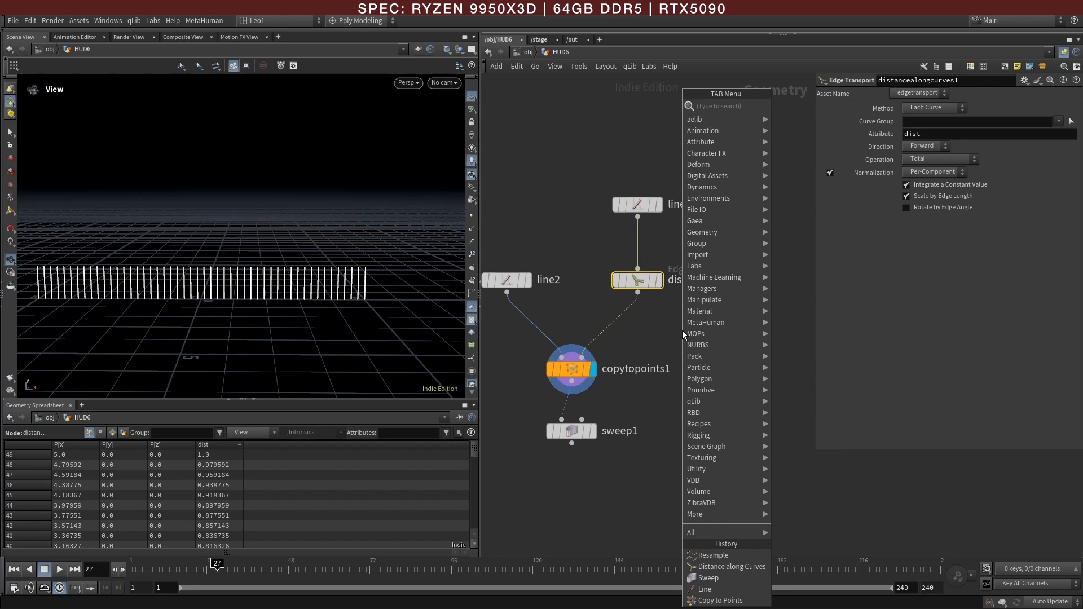
{"action": "type", "text": "at"}
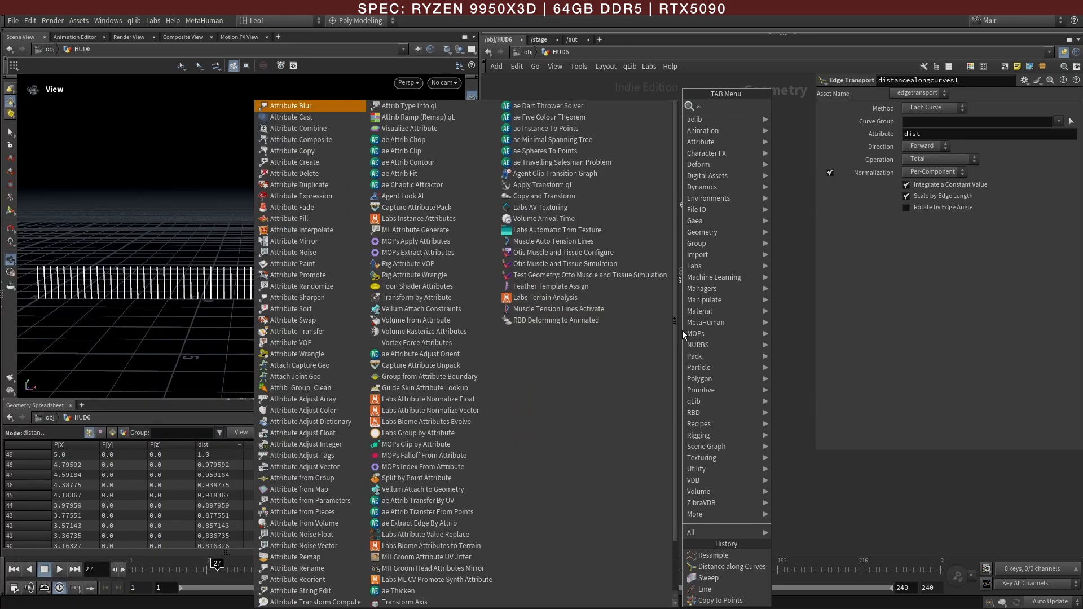
{"action": "type", "text": "rem"}
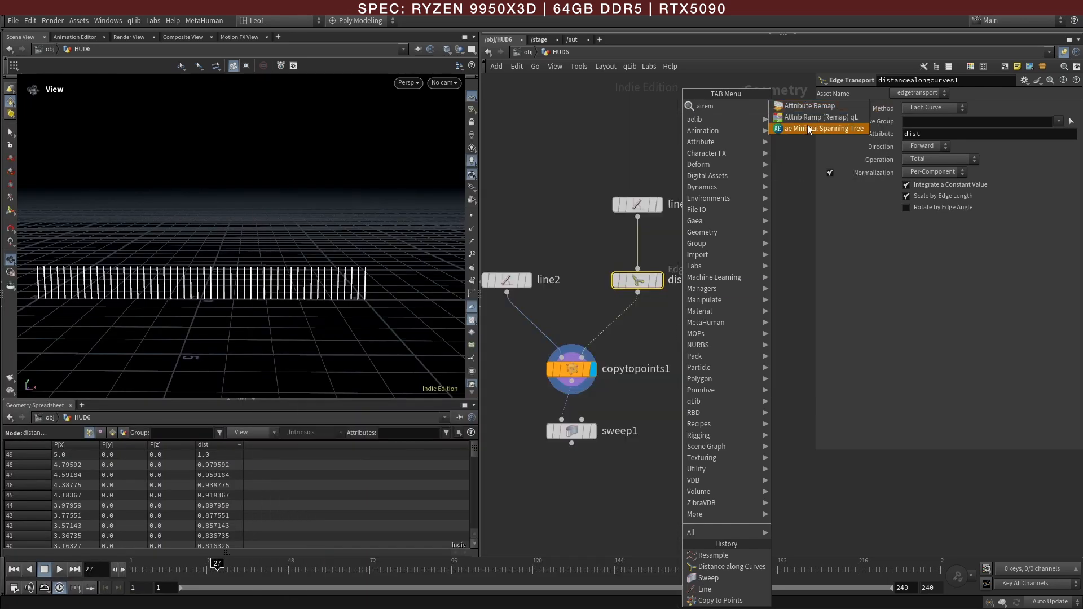
{"action": "left_click", "coordinate": [820, 106]}
{"action": "left_click", "coordinate": [638, 331]}
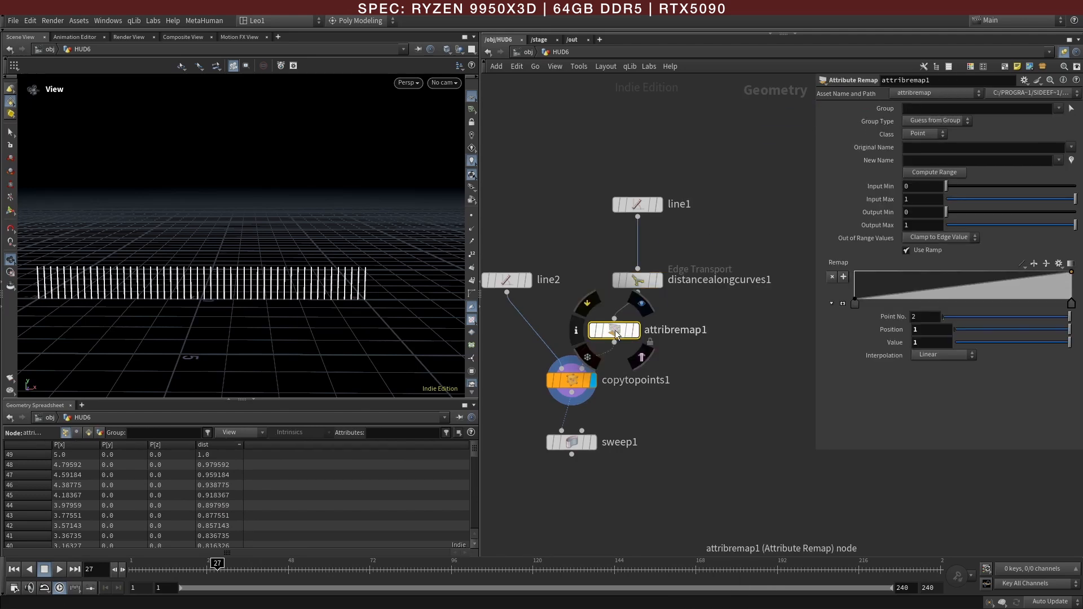
Step: Set attribremap1 to remap the dist attribute into a new attribute named mask
{"action": "left_click", "coordinate": [1071, 147]}
{"action": "left_click", "coordinate": [1067, 160]}
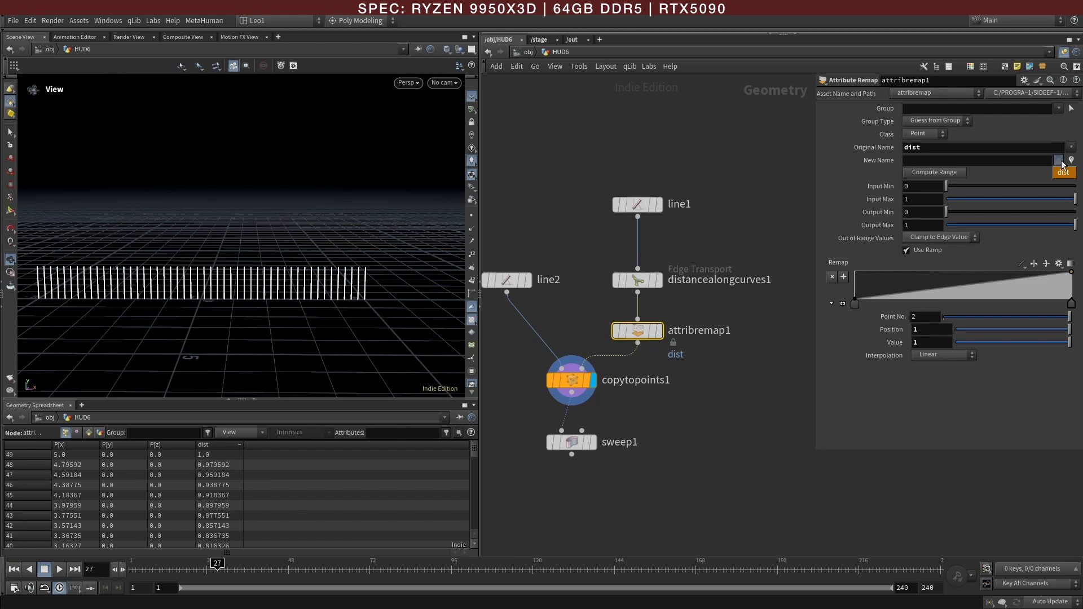
{"action": "left_click", "coordinate": [1032, 159]}
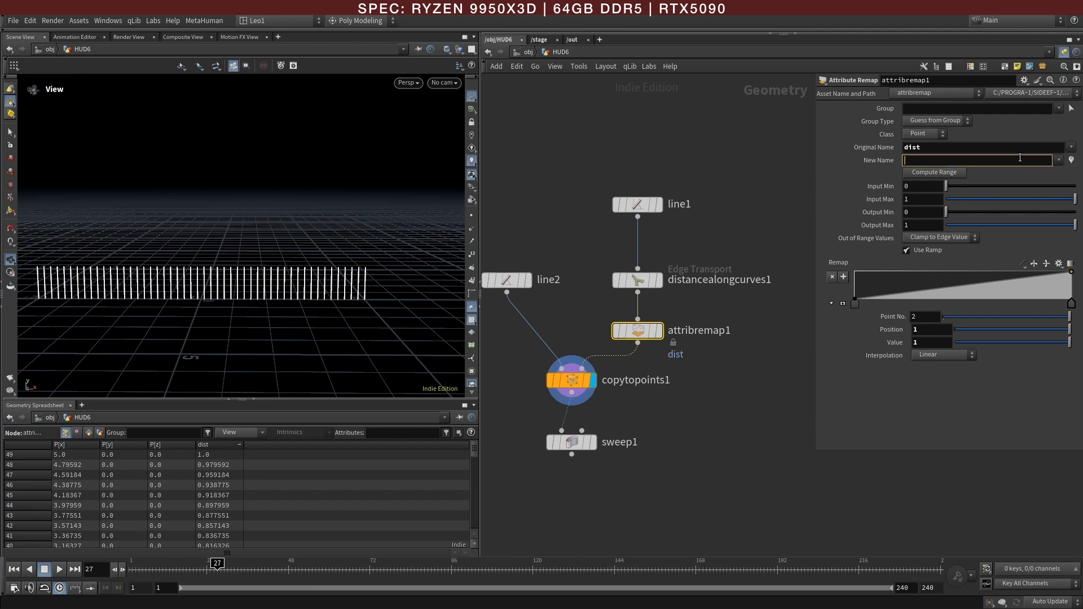
{"action": "type", "text": "mask"}
{"action": "key", "text": "Return"}
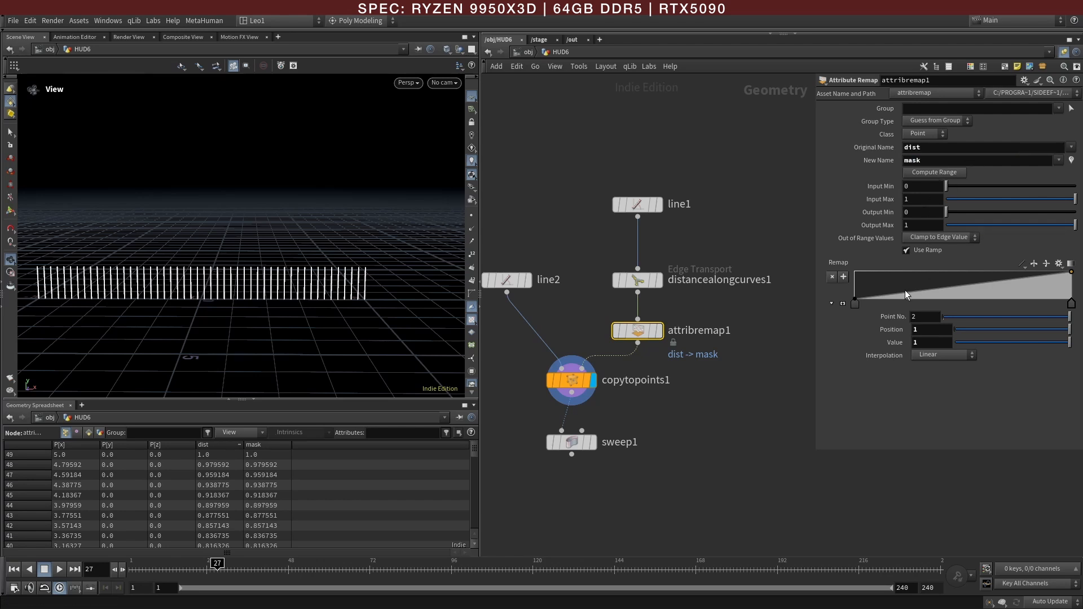
Step: Move copytopoints1 and sweep1 down and insert an Attribute Adjust Float node between attribremap1 and copytopoints1
{"action": "left_click_drag", "start_coordinate": [601, 461], "coordinate": [584, 441]}
{"action": "left_click", "coordinate": [584, 441]}
{"action": "key", "text": "Tab"}
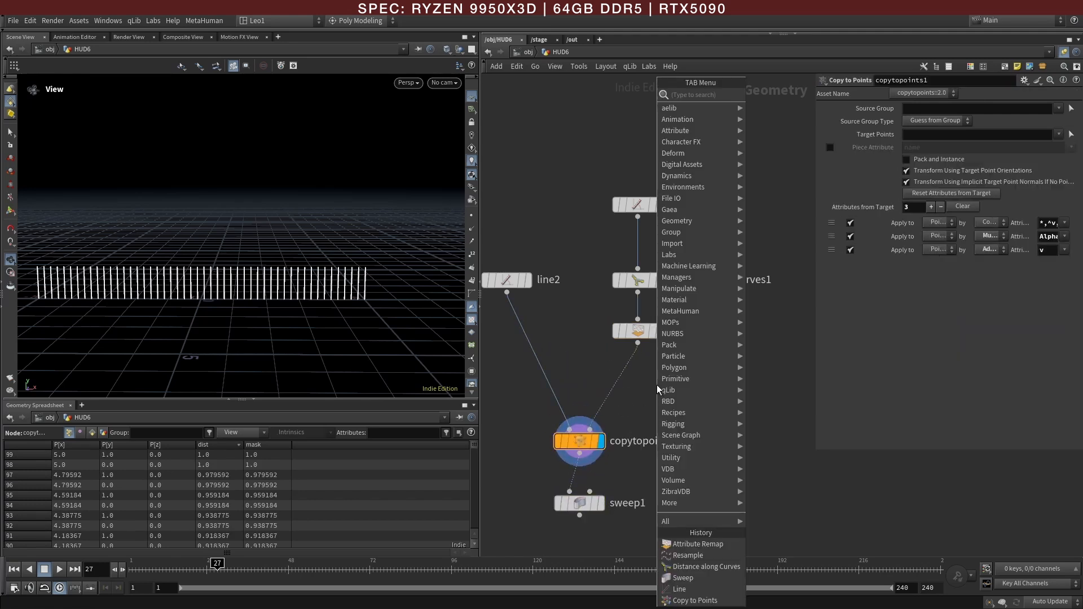
{"action": "type", "text": "pa"}
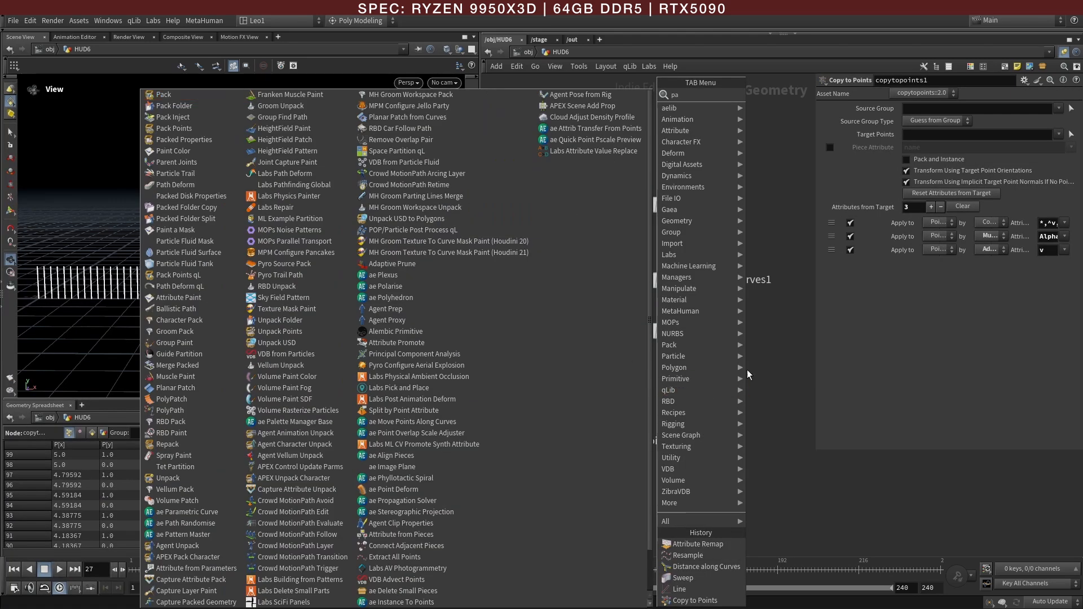
{"action": "key", "text": "Escape"}
{"action": "key", "text": "Tab"}
{"action": "type", "text": "a"}
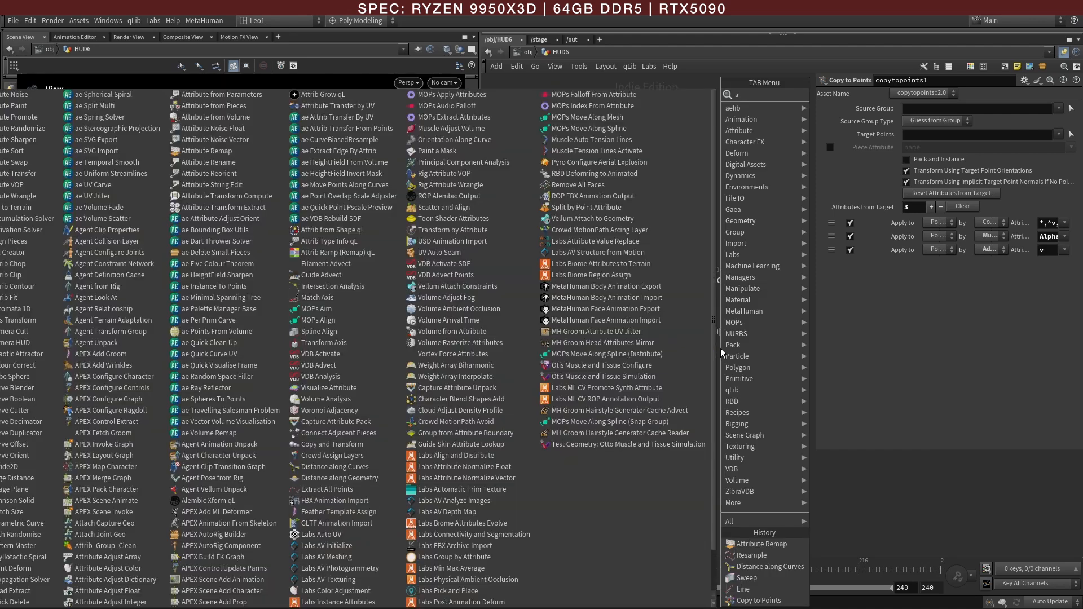
{"action": "type", "text": "af"}
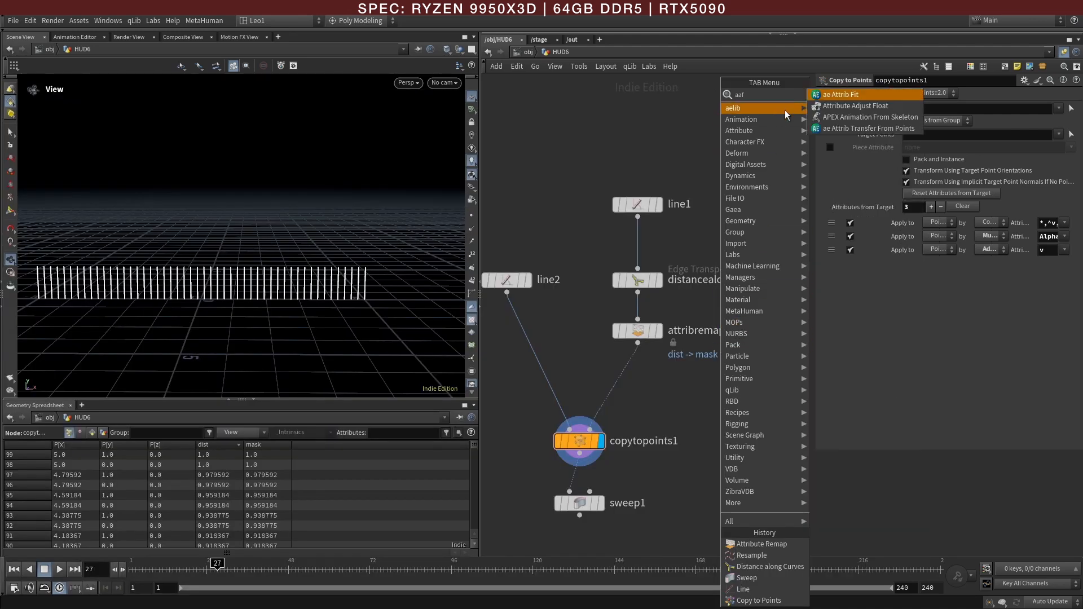
{"action": "left_click", "coordinate": [846, 108]}
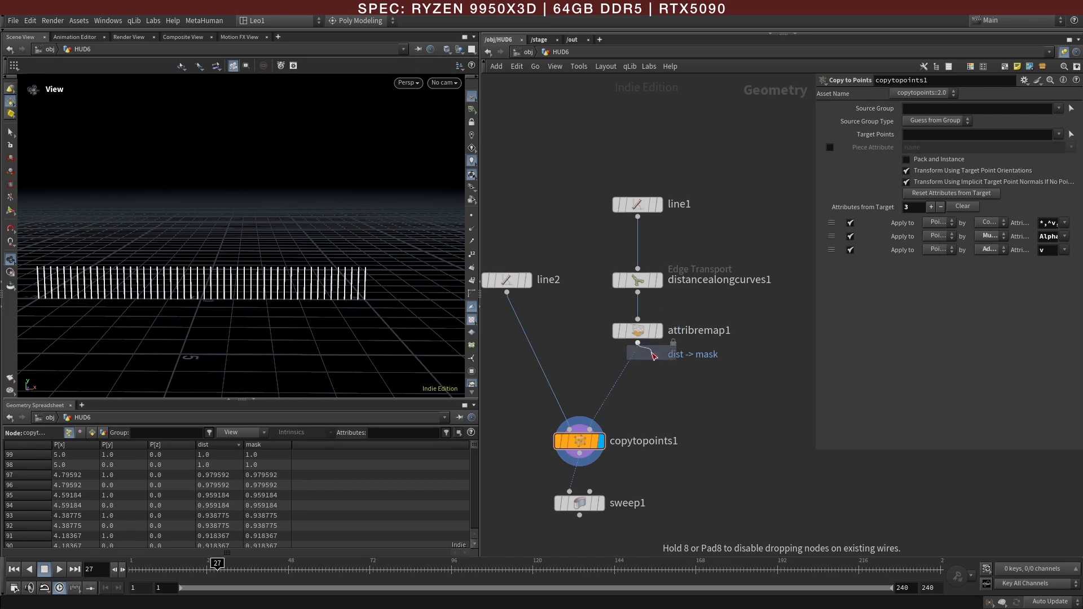
{"action": "left_click", "coordinate": [635, 382]}
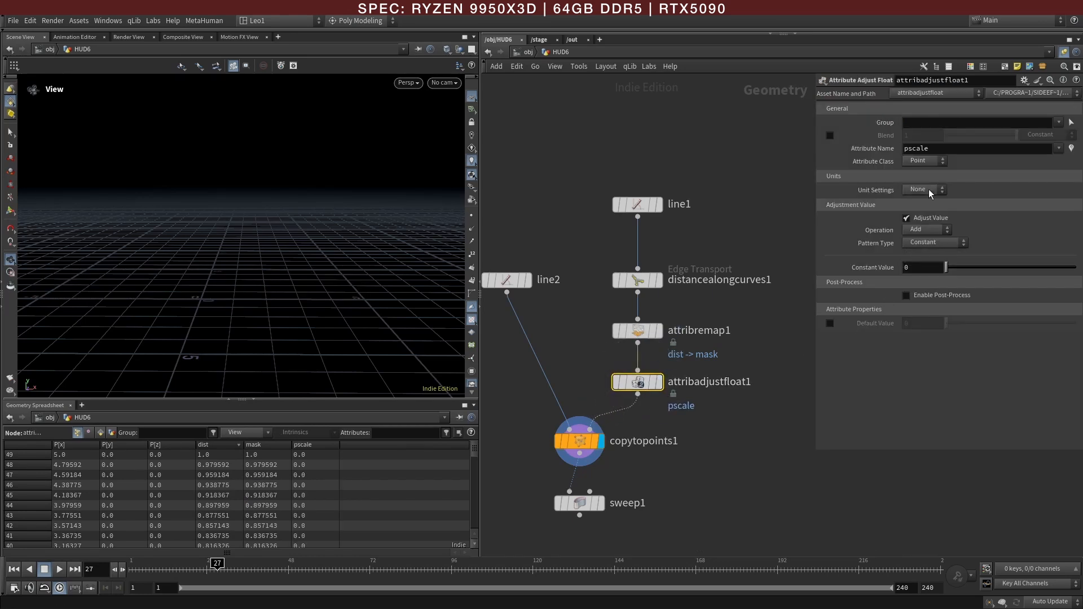
Step: Set attribadjustfloat1's pattern type to Noise for pscale and compare the lines with the waveform reference image
{"action": "left_click", "coordinate": [926, 240]}
{"action": "left_click", "coordinate": [924, 275]}
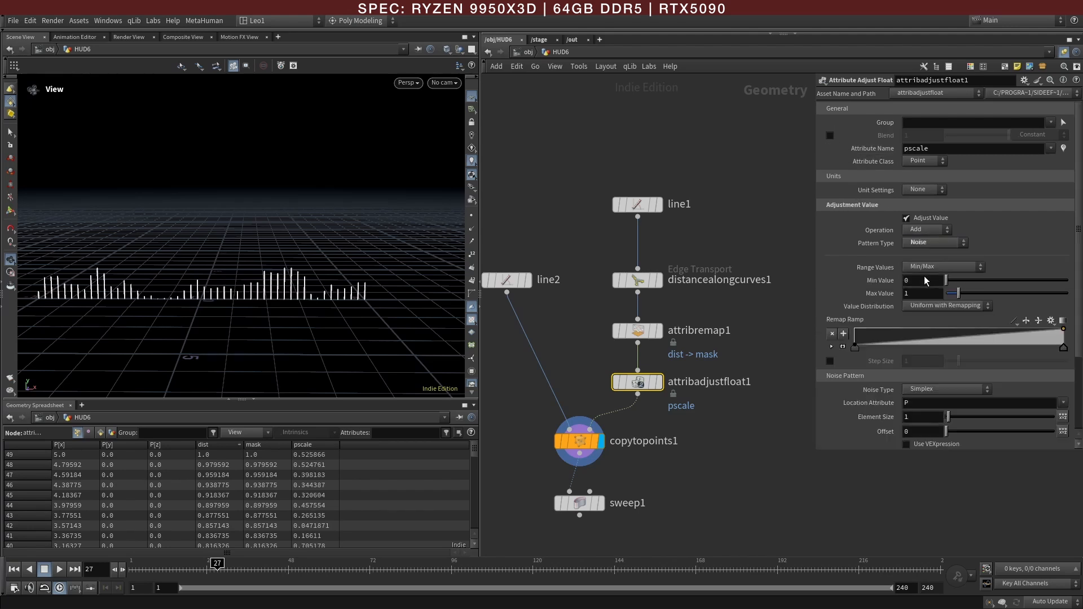
{"action": "left_click_drag", "start_coordinate": [266, 336], "coordinate": [241, 320]}
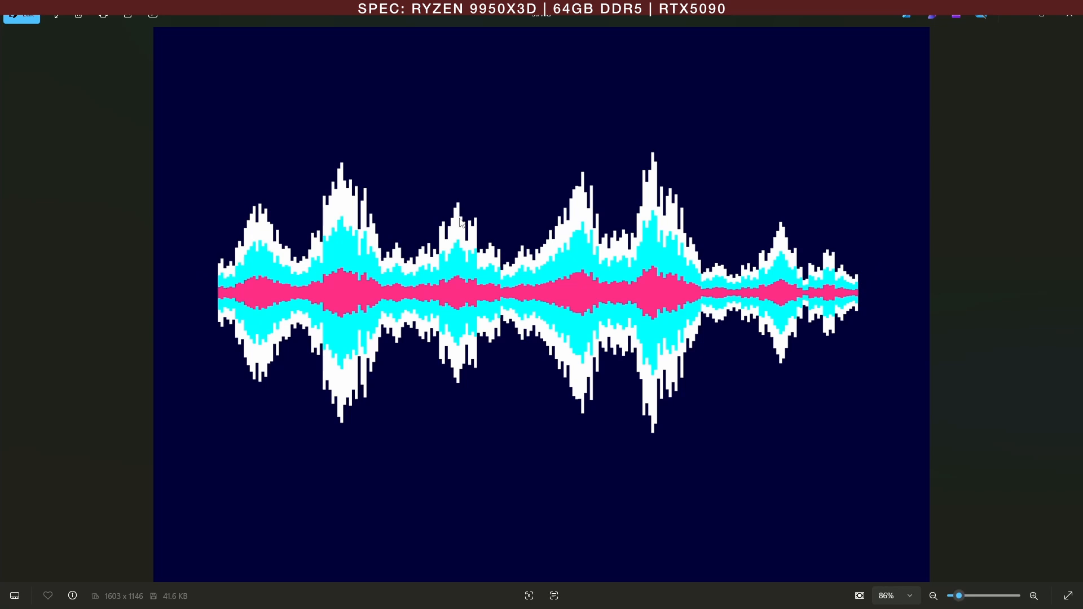
{"action": "left_click", "coordinate": [1020, 14]}
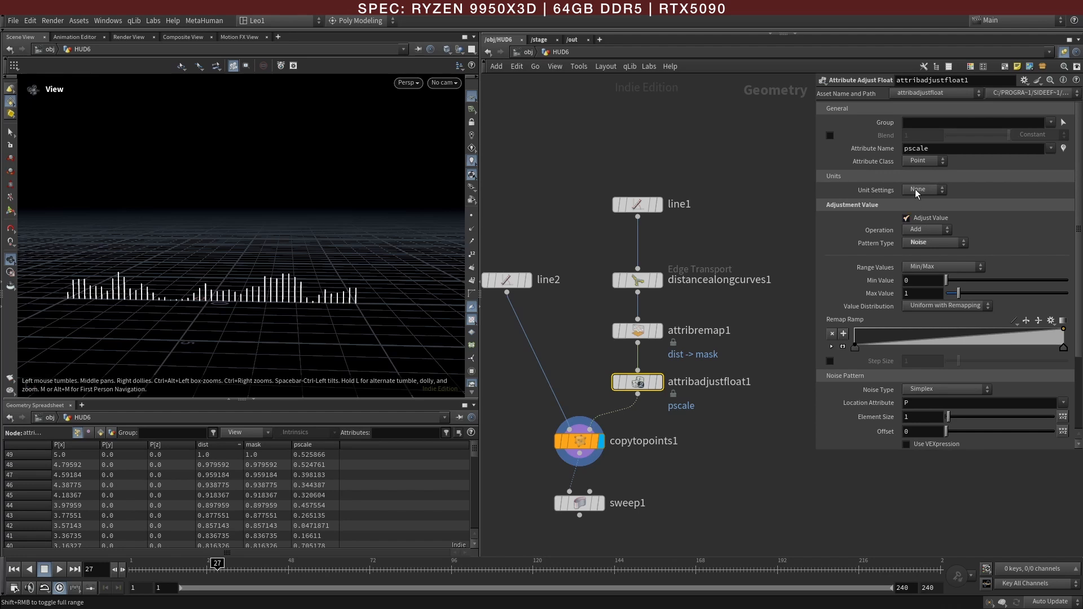
Step: Preview attribremap1's output and switch the display to sweep1
{"action": "left_click", "coordinate": [641, 331]}
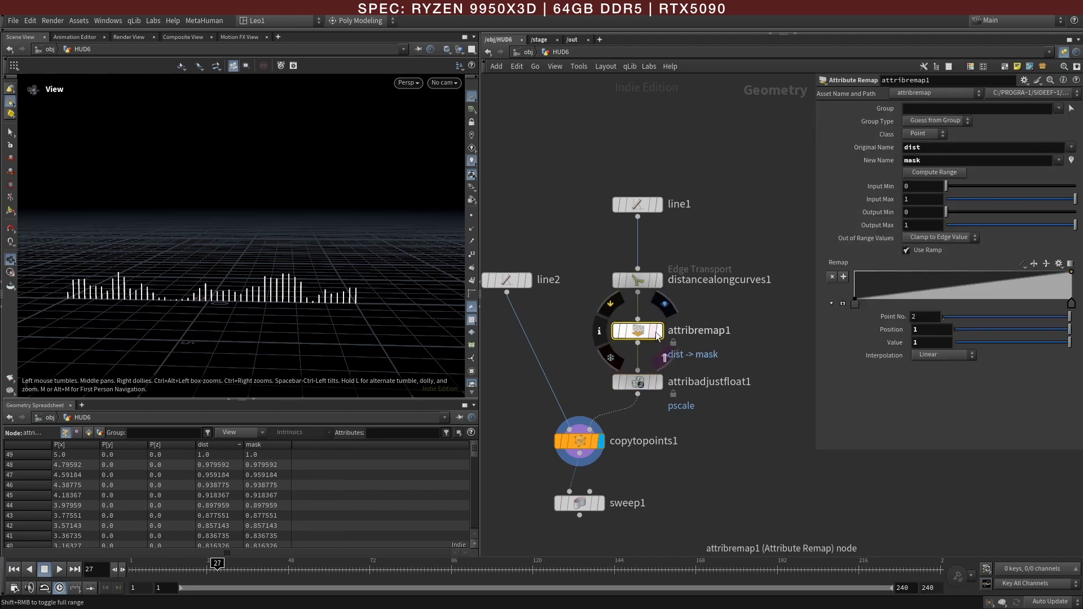
{"action": "left_click", "coordinate": [657, 334]}
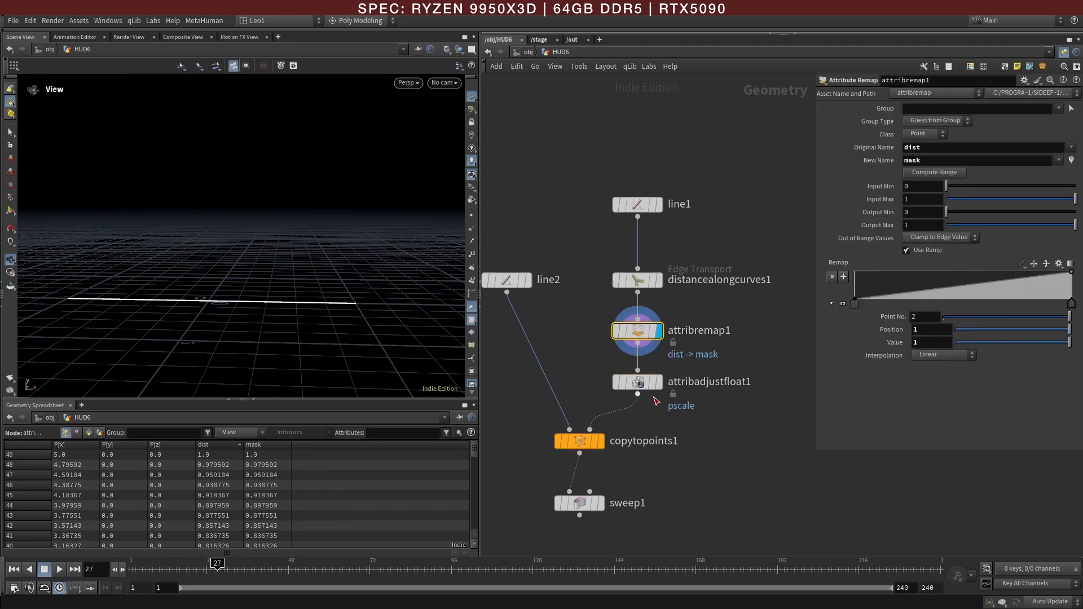
{"action": "left_click", "coordinate": [581, 508]}
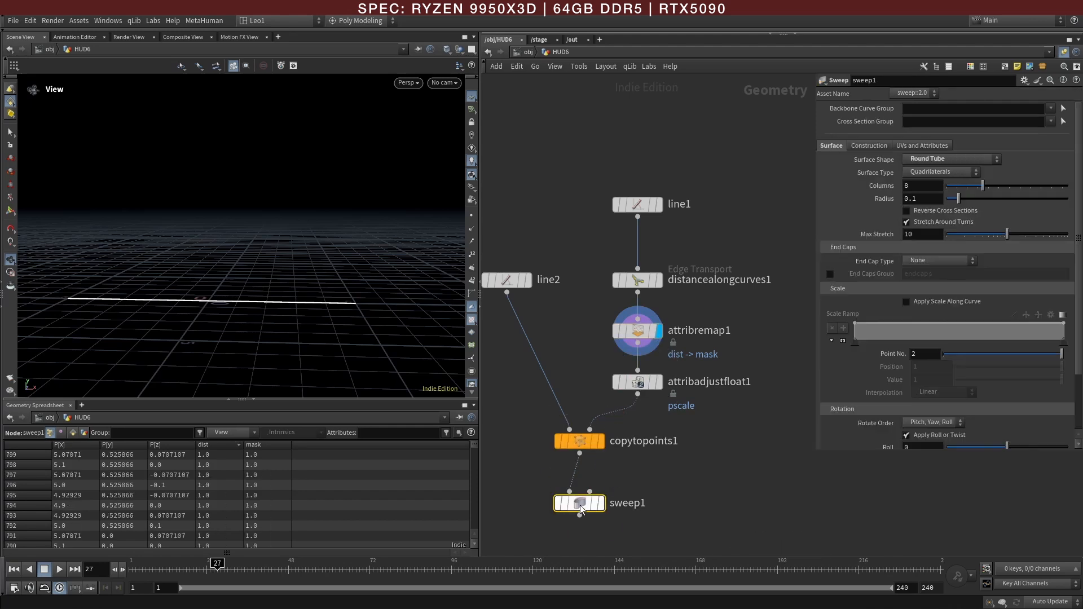
{"action": "key", "text": "r"}
Step: Enable Blend on attribadjustfloat1 with Use Attribute so that mask controls the pscale noise
{"action": "left_click", "coordinate": [631, 388]}
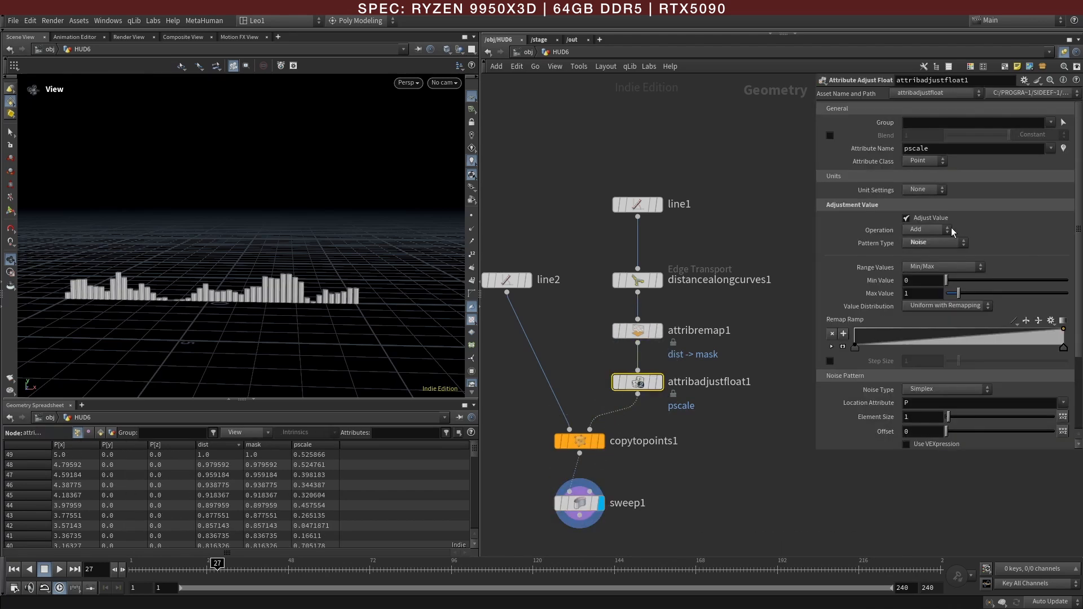
{"action": "left_click", "coordinate": [830, 136]}
{"action": "left_click", "coordinate": [1037, 135]}
{"action": "left_click", "coordinate": [1036, 148]}
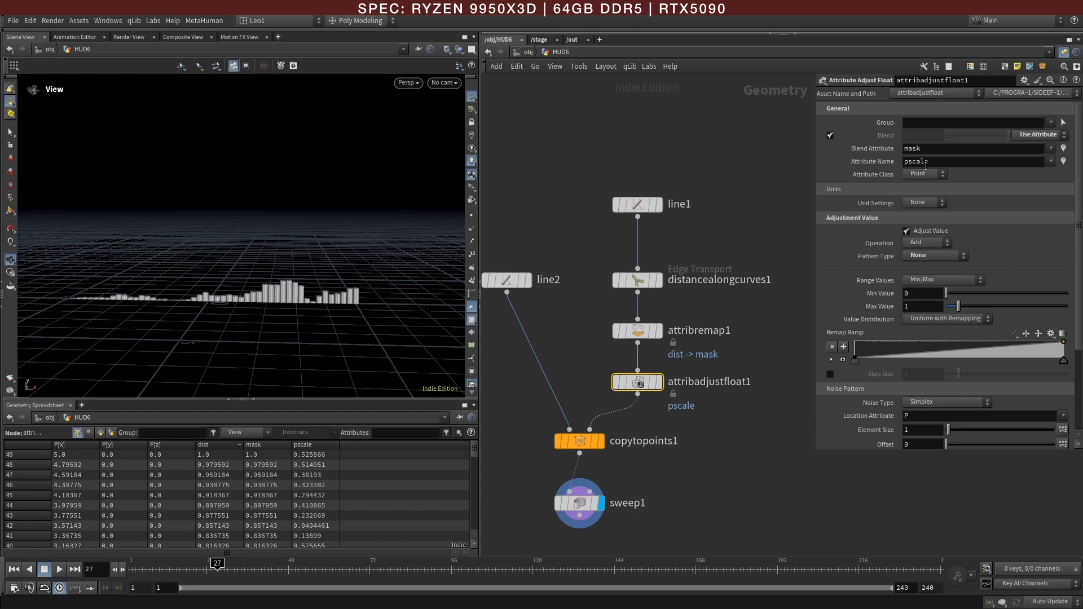
{"action": "double_click", "coordinate": [932, 161]}
{"action": "left_click", "coordinate": [921, 245]}
{"action": "left_click", "coordinate": [920, 242]}
Step: Reshape attribremap1's ramp into a trapezoid falling to 0 at both ends, with its rising shoulder at about position 0.16, value 0.96
{"action": "mouse_move", "coordinate": [634, 331]}
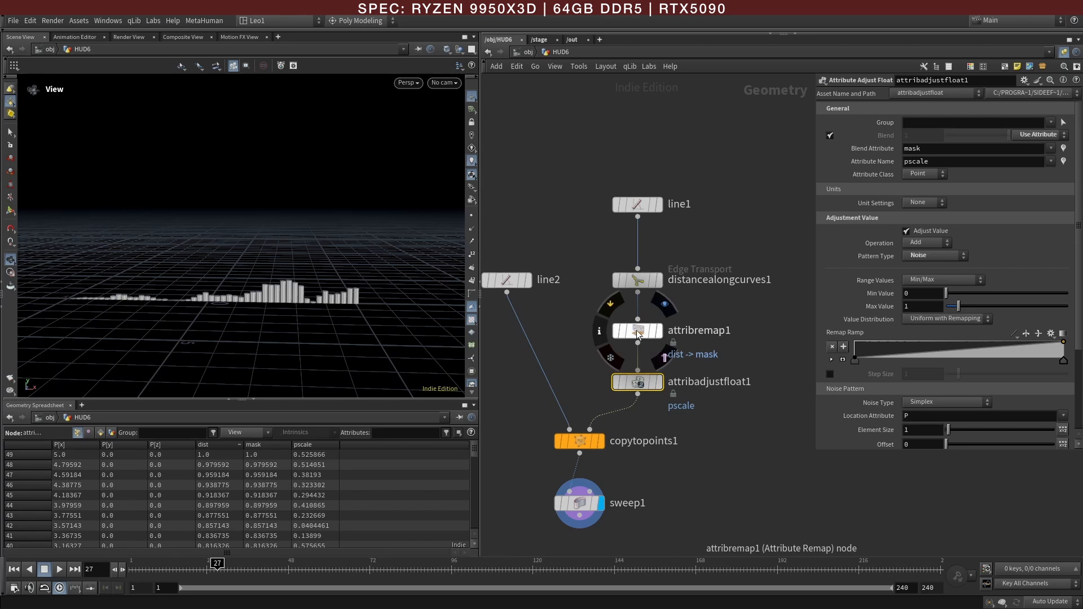
{"action": "left_click", "coordinate": [637, 330]}
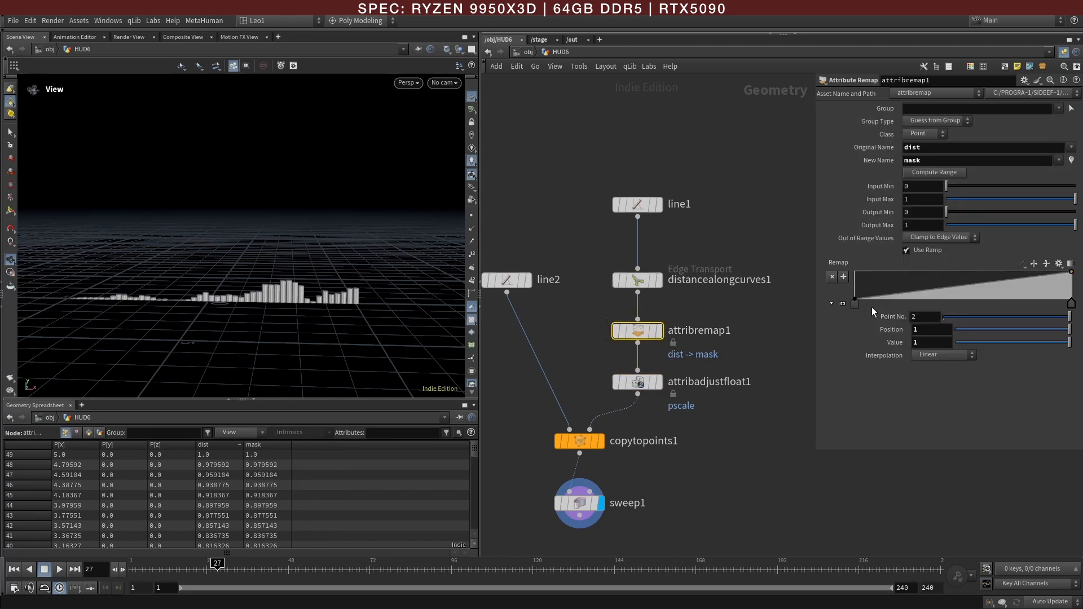
{"action": "left_click_drag", "start_coordinate": [902, 293], "coordinate": [897, 276]}
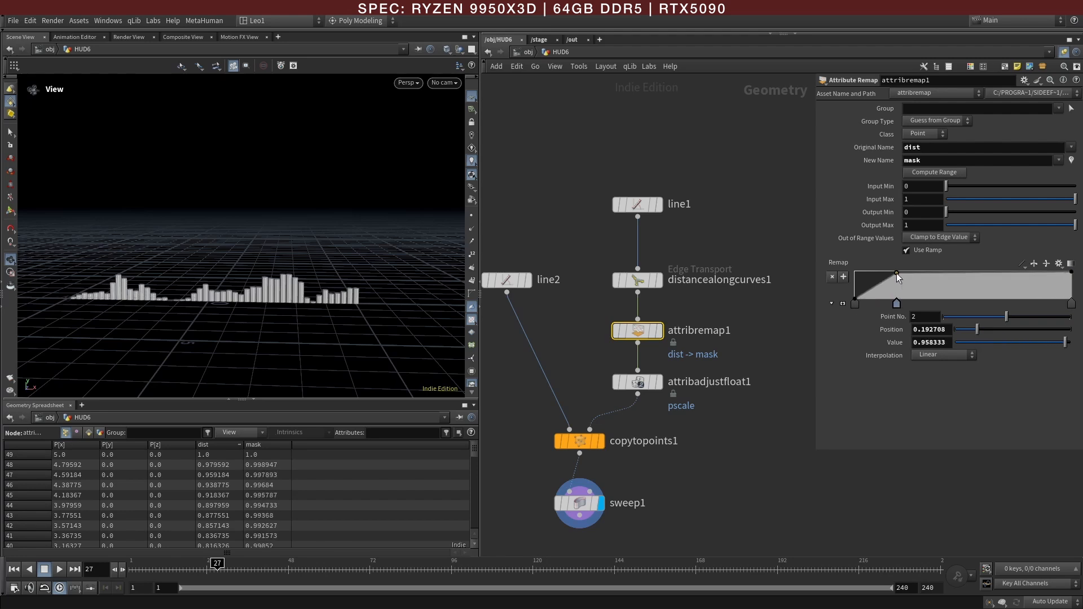
{"action": "left_click", "coordinate": [1049, 273]}
{"action": "left_click_drag", "start_coordinate": [1070, 273], "coordinate": [1062, 307]}
{"action": "left_click_drag", "start_coordinate": [856, 305], "coordinate": [890, 305]}
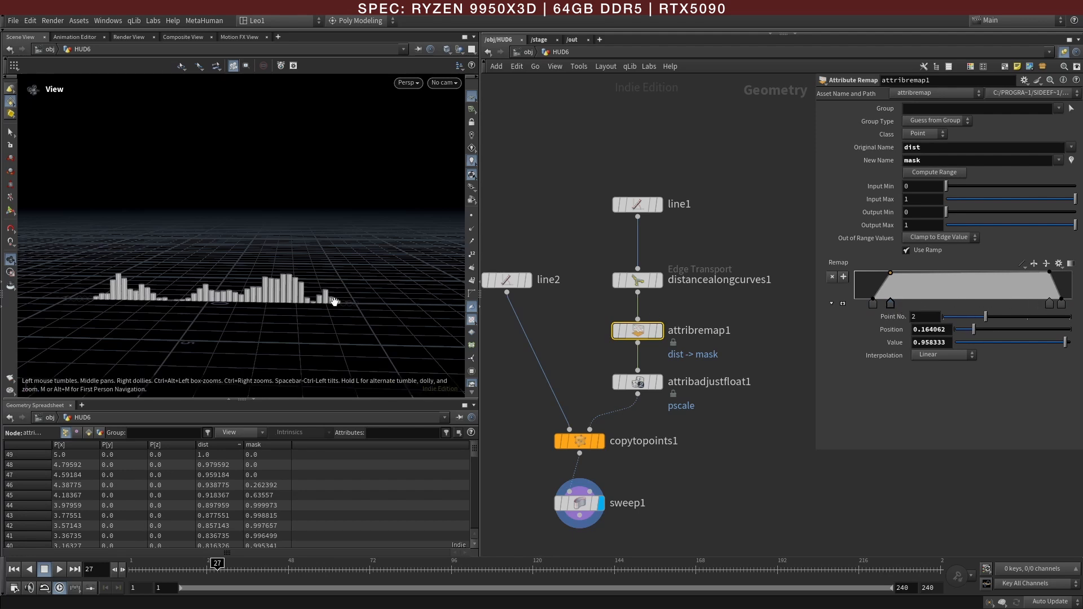
{"action": "left_click_drag", "start_coordinate": [119, 291], "coordinate": [194, 315]}
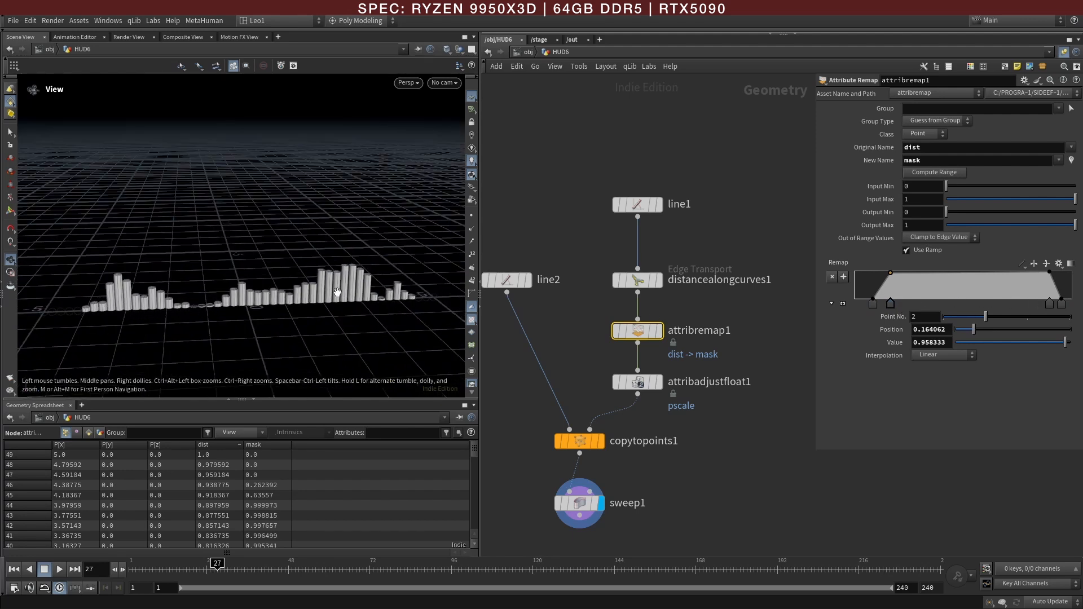
{"action": "left_click_drag", "start_coordinate": [337, 291], "coordinate": [360, 291]}
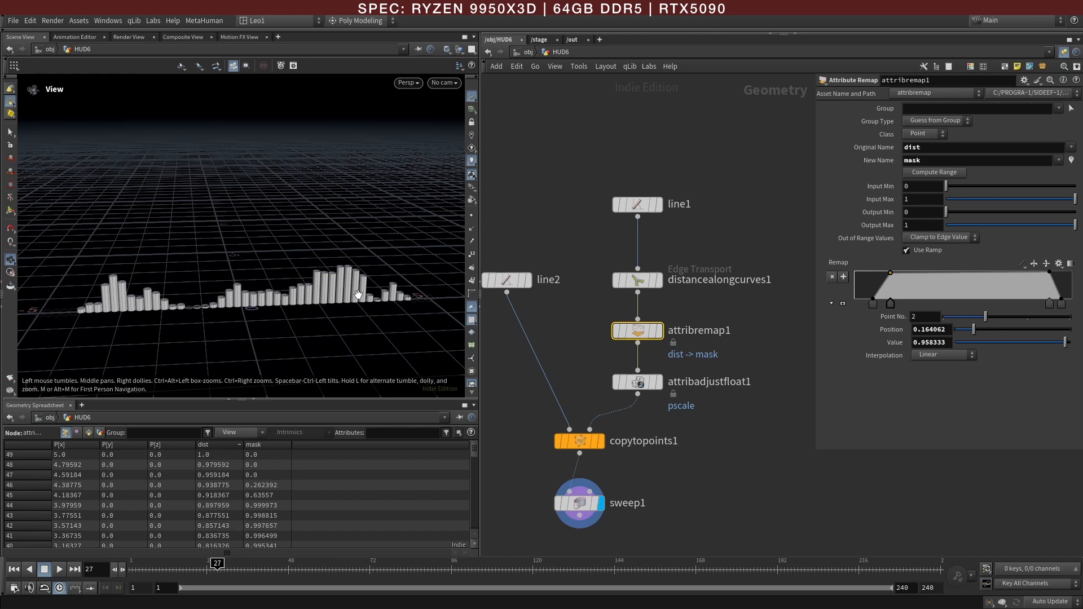
Step: Apply the Sweep_Ribbon_Z preset to sweep1
{"action": "left_click", "coordinate": [578, 508]}
{"action": "left_click", "coordinate": [1037, 79]}
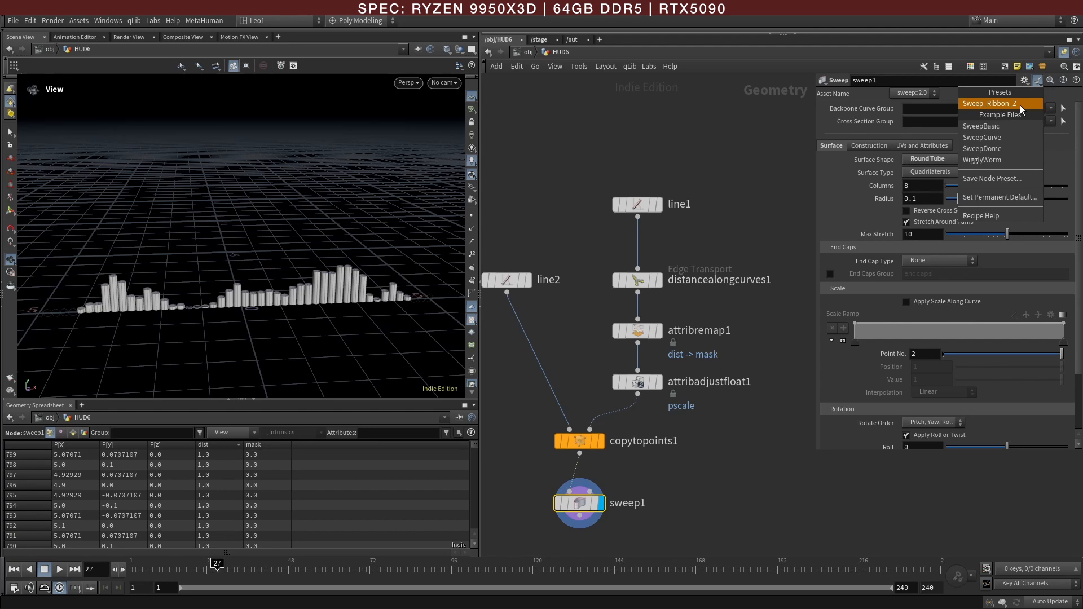
{"action": "left_click", "coordinate": [1000, 104]}
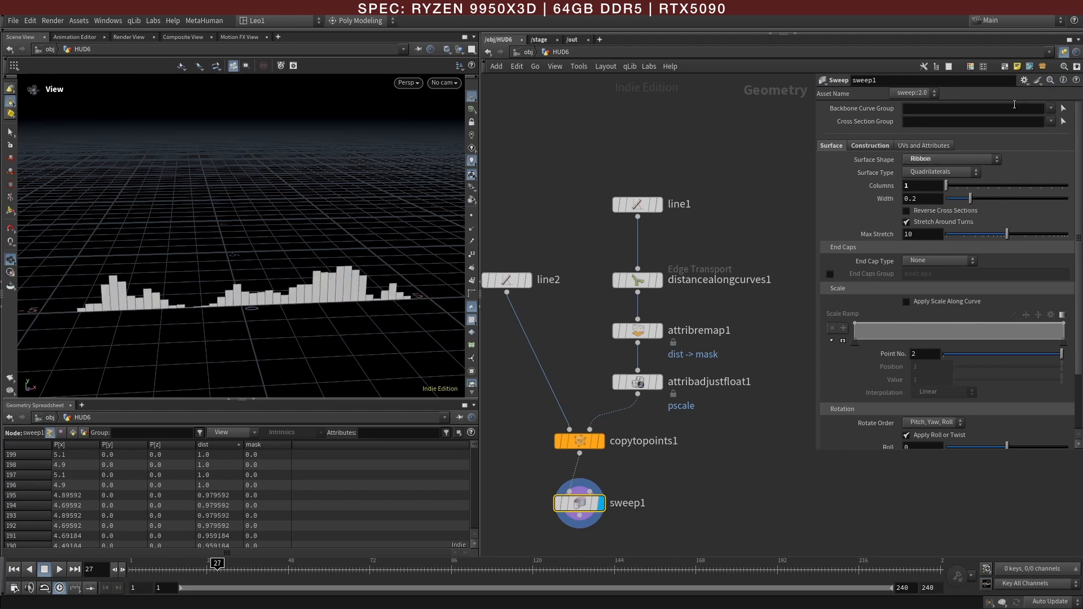
Step: Switch the viewport to the front view, hide the reference grid and frame the bars
{"action": "left_click_drag", "start_coordinate": [282, 294], "coordinate": [247, 298]}
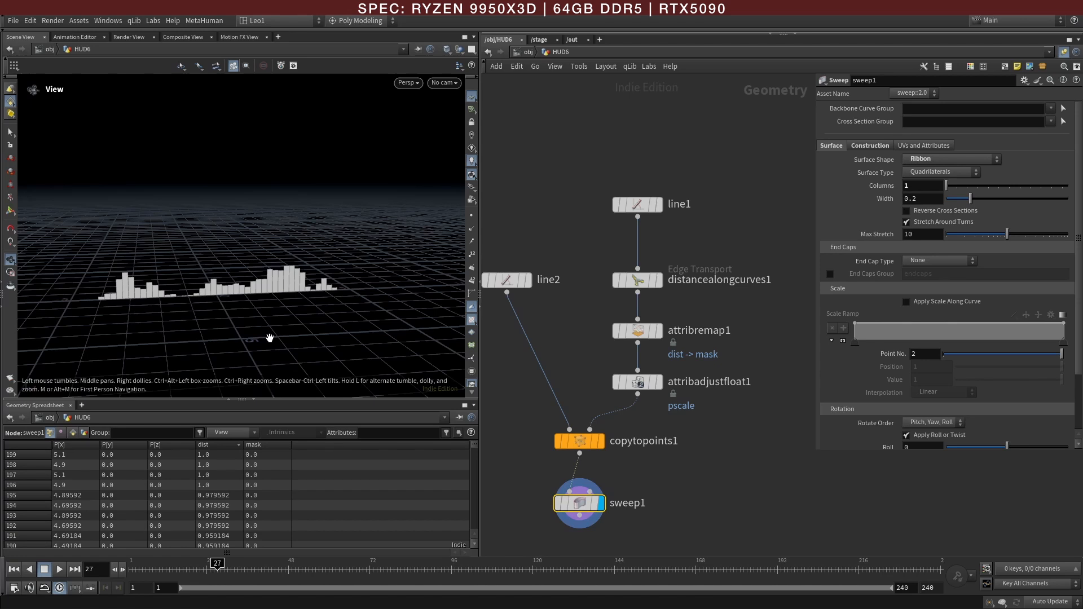
{"action": "key", "text": "space+3"}
{"action": "scroll", "coordinate": [266, 256], "scroll_direction": "up", "scroll_amount": 2}
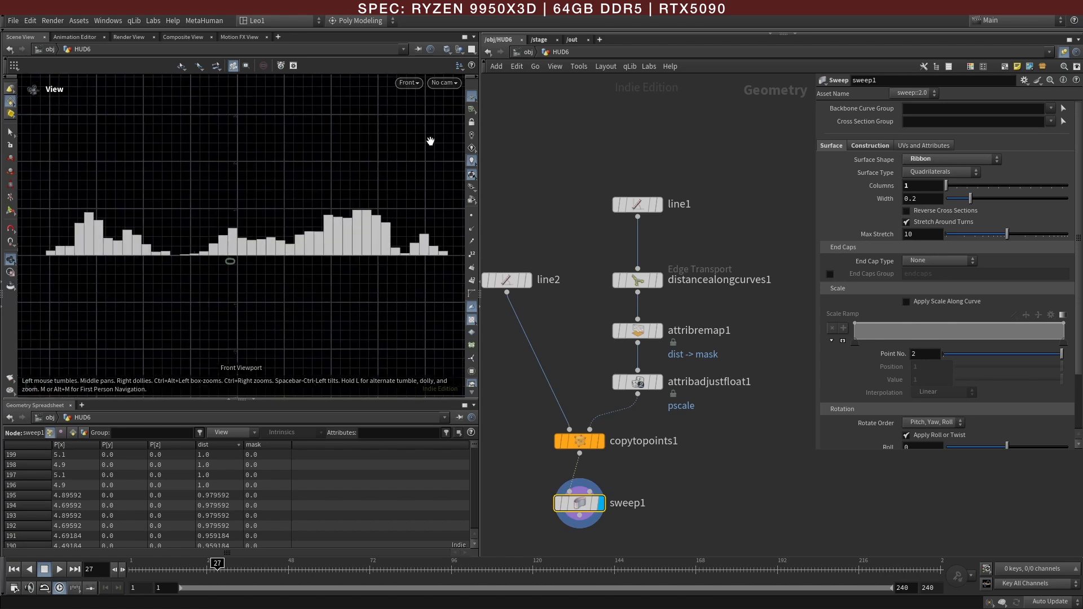
{"action": "left_click", "coordinate": [471, 101]}
{"action": "scroll", "coordinate": [258, 266], "scroll_direction": "down", "scroll_amount": 3}
{"action": "scroll", "coordinate": [299, 286], "scroll_direction": "up", "scroll_amount": 1}
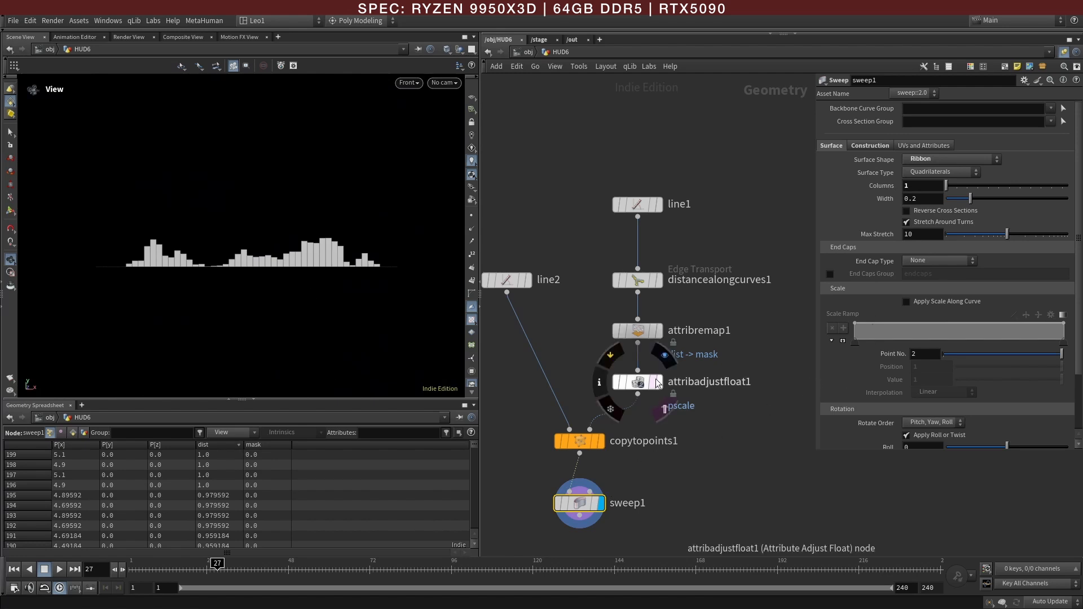
Step: Set attribadjustfloat1's noise range to a minimum of 0.37 and a maximum of 3.44, and compare with the waveform reference image
{"action": "left_click", "coordinate": [637, 384]}
{"action": "left_click_drag", "start_coordinate": [946, 292], "coordinate": [988, 308]}
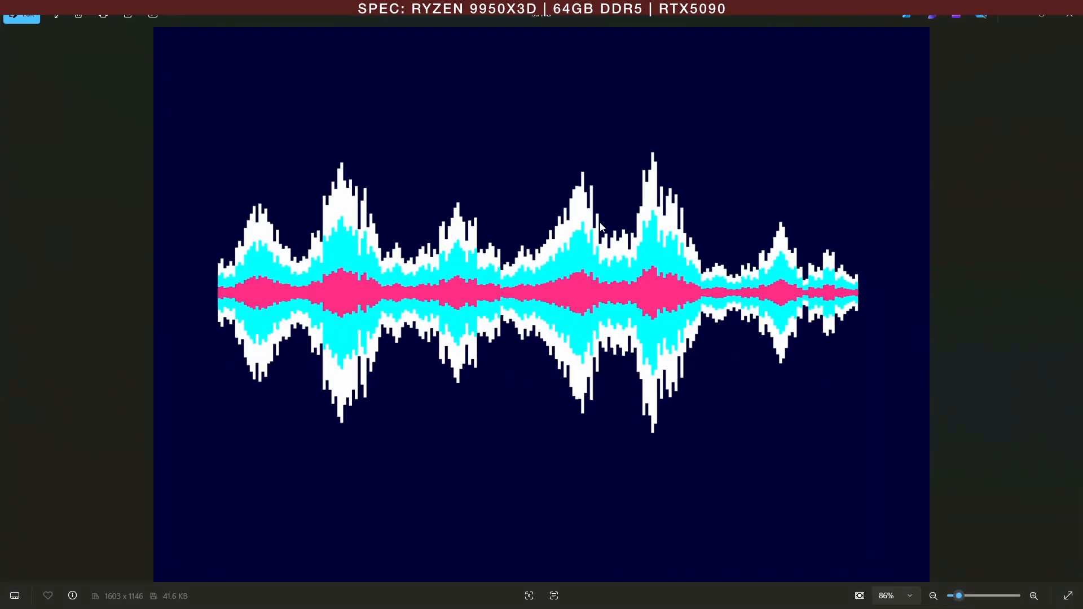
{"action": "left_click", "coordinate": [1019, 15]}
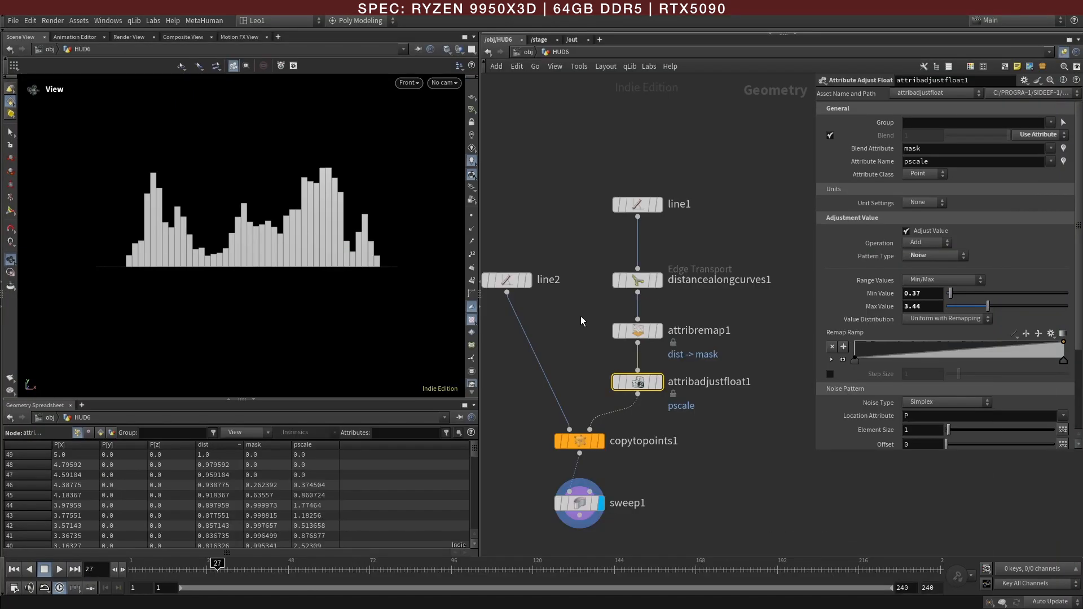
{"action": "middle_click_drag", "start_coordinate": [563, 337], "coordinate": [601, 313]}
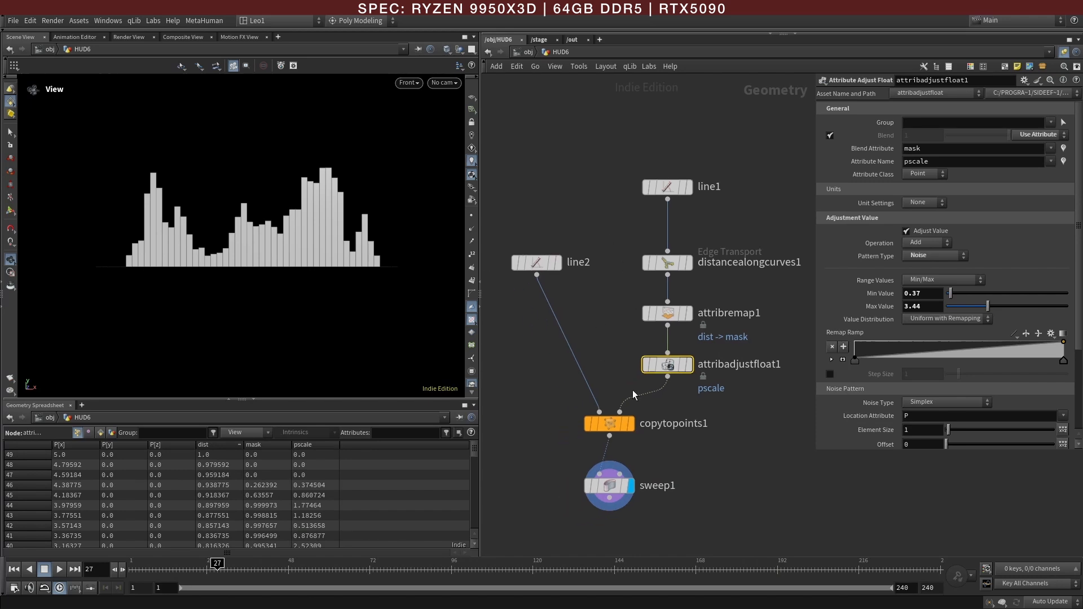
Step: Narrow sweep1's ribbon width to 0.074 and frame the bars in the viewport
{"action": "left_click", "coordinate": [610, 485]}
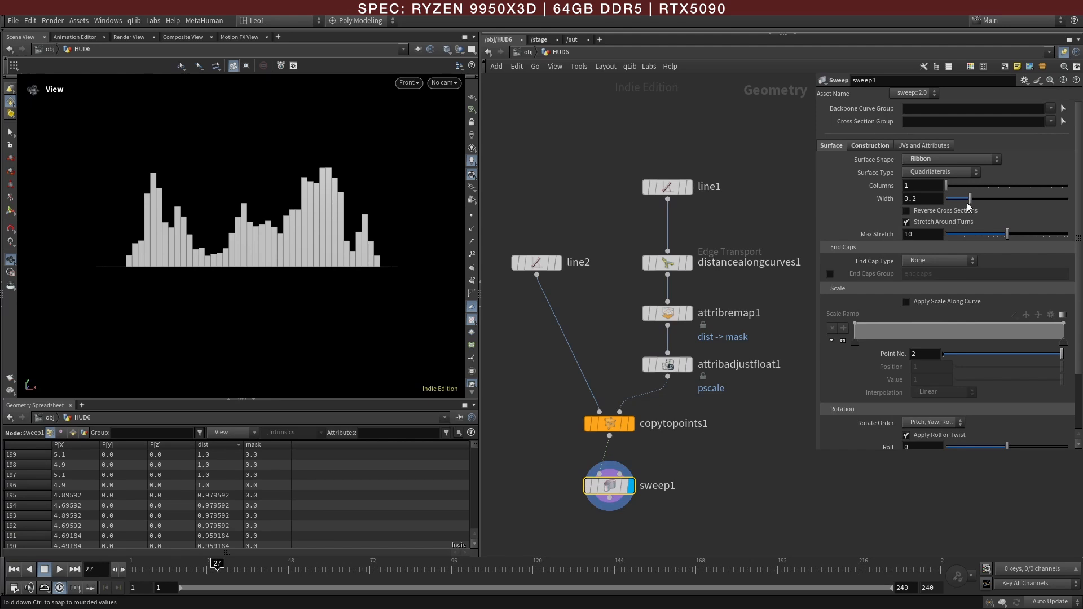
{"action": "left_click_drag", "start_coordinate": [967, 203], "coordinate": [955, 205]}
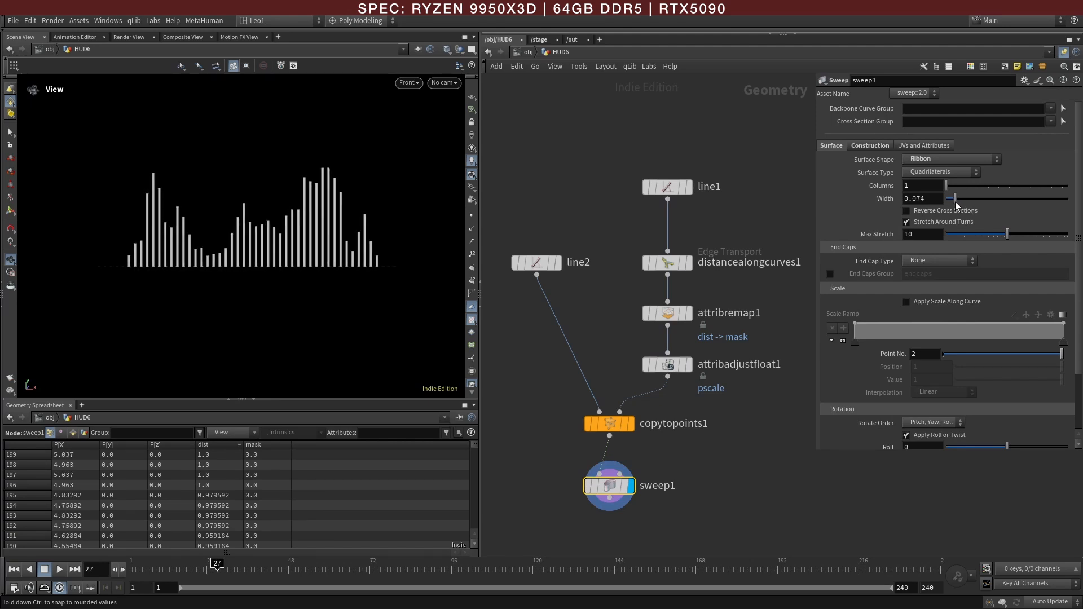
{"action": "left_click_drag", "start_coordinate": [341, 298], "coordinate": [318, 307]}
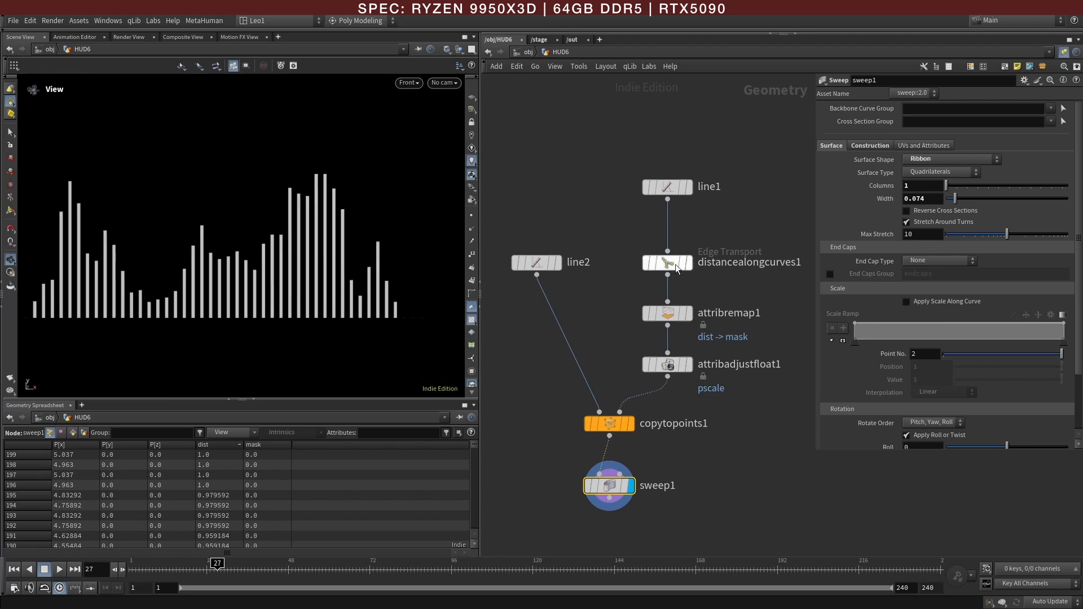
Step: Raise line1's point count to 182 and switch the viewport to shading without the wireframe overlay
{"action": "left_click", "coordinate": [666, 188]}
{"action": "middle_click_drag", "start_coordinate": [920, 158], "coordinate": [1078, 170]}
{"action": "middle_click_drag", "start_coordinate": [914, 159], "coordinate": [1015, 143]}
{"action": "scroll", "coordinate": [214, 272], "scroll_direction": "down", "scroll_amount": 1}
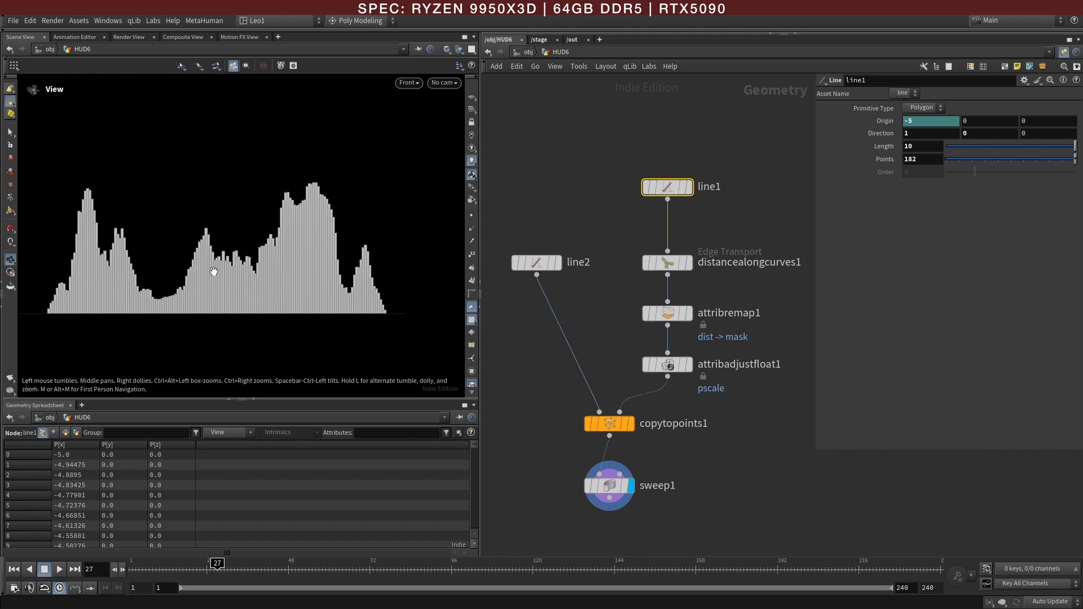
{"action": "key", "text": "shift+w"}
{"action": "scroll", "coordinate": [291, 267], "scroll_direction": "down", "scroll_amount": 1}
{"action": "middle_click_drag", "start_coordinate": [249, 268], "coordinate": [268, 260]}
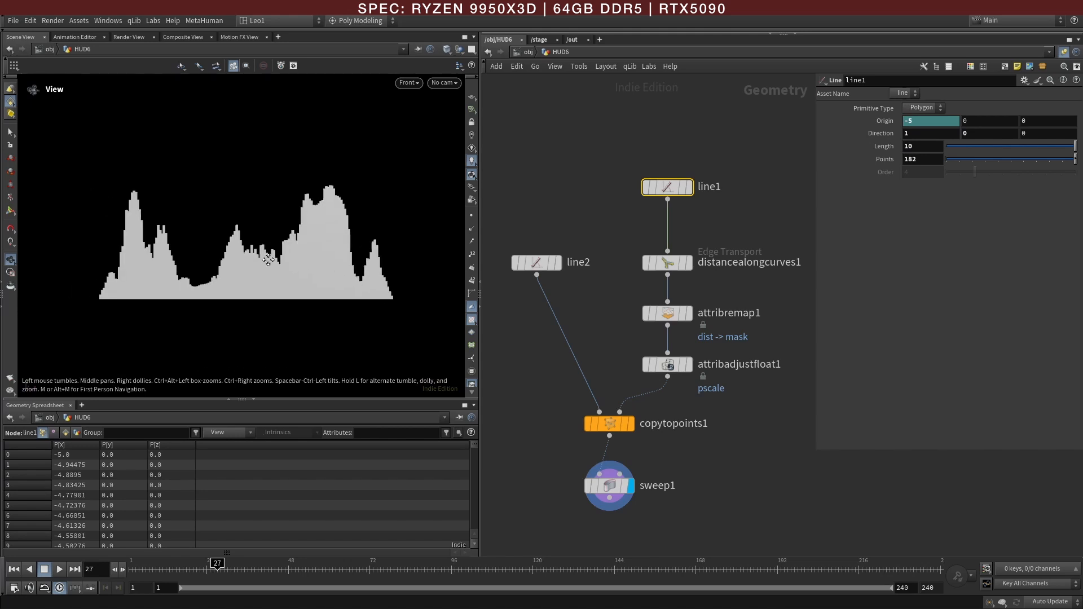
{"action": "scroll", "coordinate": [248, 260], "scroll_direction": "up", "scroll_amount": 3}
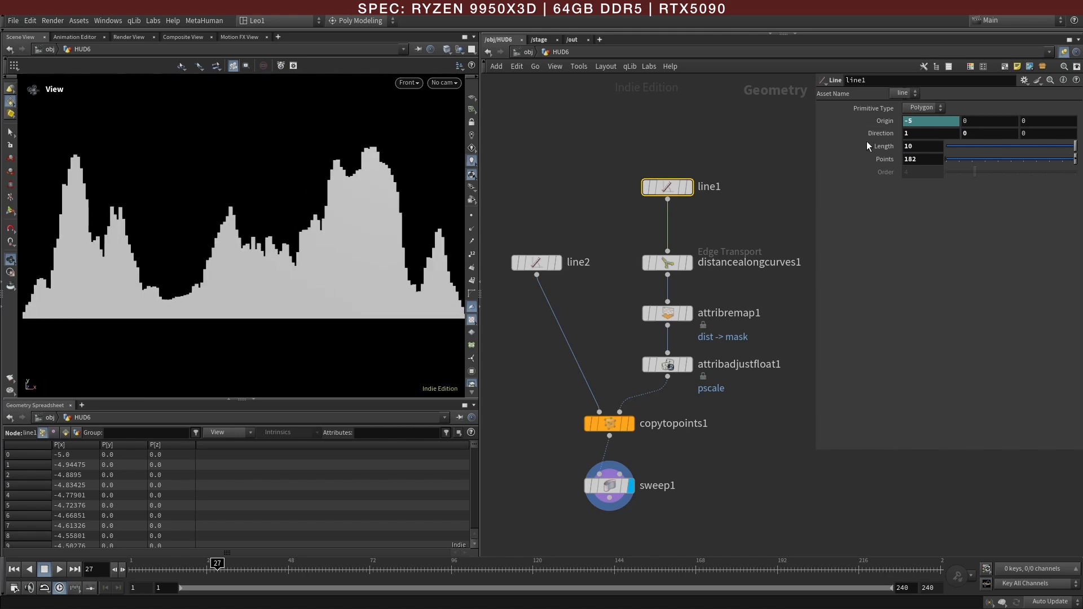
Step: Set line1's point count to 140
{"action": "left_click_drag", "start_coordinate": [1023, 162], "coordinate": [1080, 161]}
{"action": "middle_click_drag", "start_coordinate": [910, 159], "coordinate": [964, 140]}
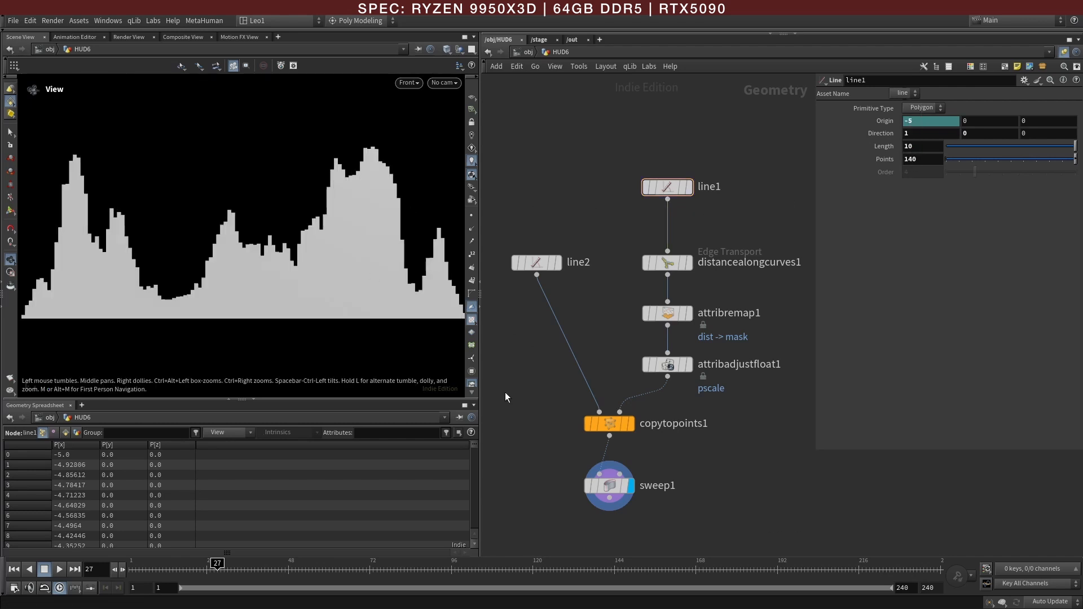
{"action": "scroll", "coordinate": [370, 297], "scroll_direction": "down", "scroll_amount": 3}
{"action": "middle_click_drag", "start_coordinate": [287, 304], "coordinate": [255, 308]}
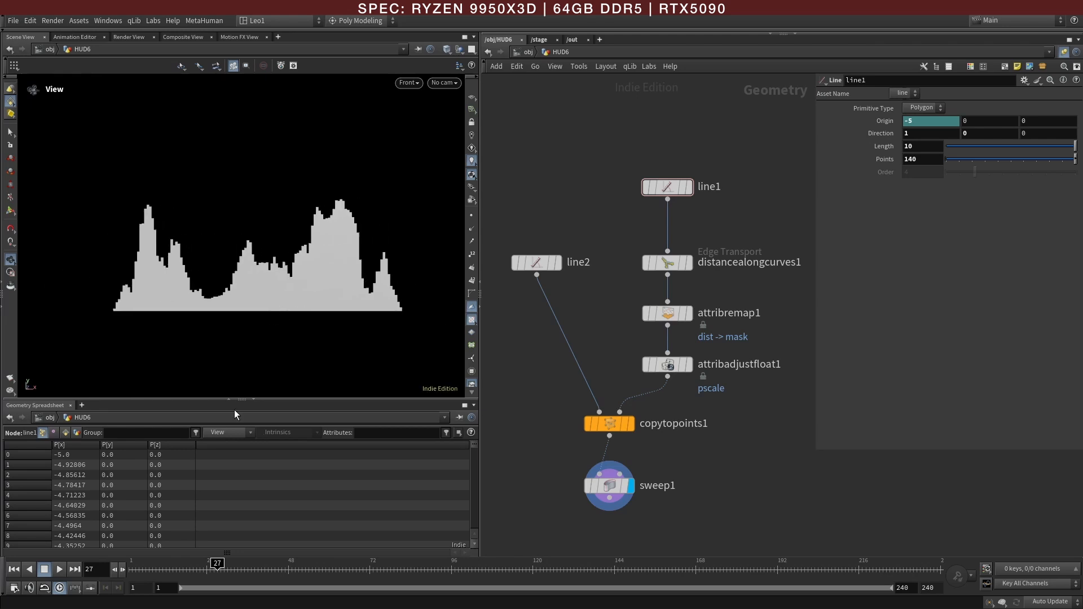
Step: Enable Animate Noise on attribadjustfloat1, preview the playback and compare it with the waveform reference image
{"action": "left_click_drag", "start_coordinate": [139, 569], "coordinate": [169, 569]}
{"action": "left_click", "coordinate": [667, 364]}
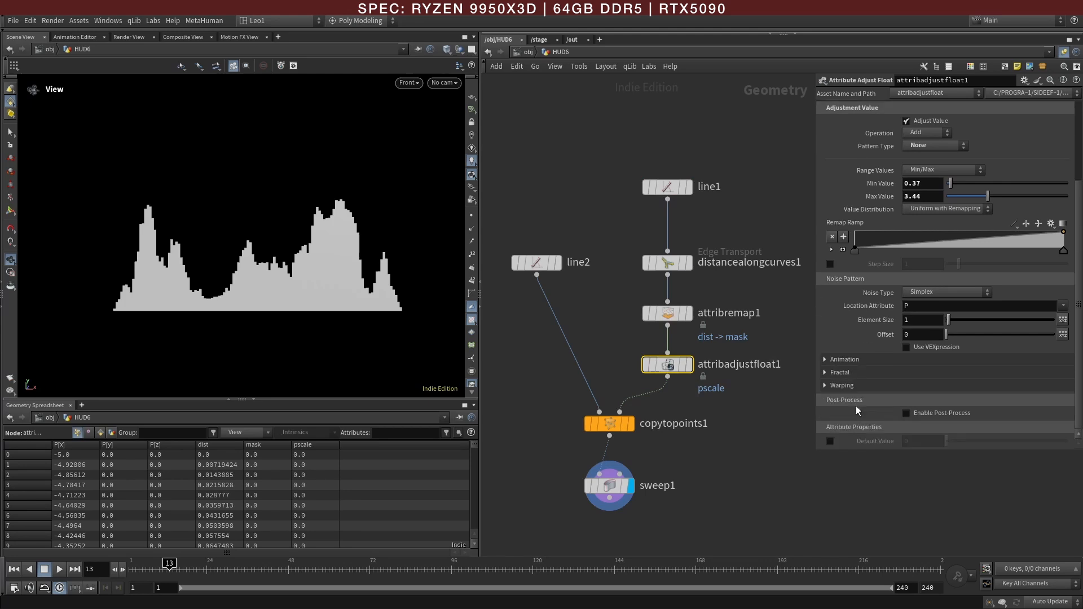
{"action": "left_click", "coordinate": [825, 360]}
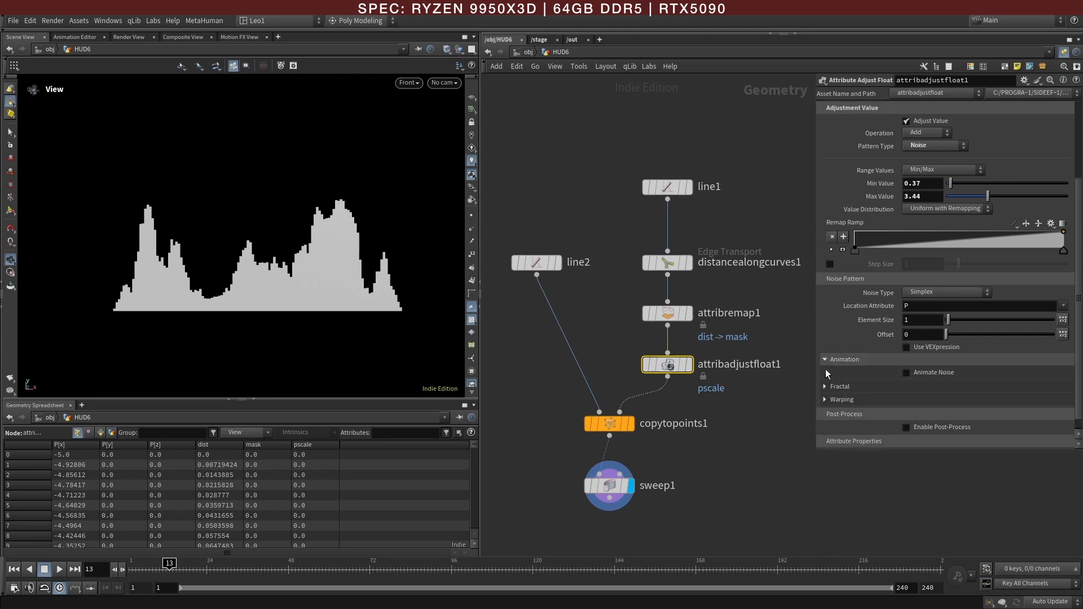
{"action": "left_click", "coordinate": [906, 373]}
{"action": "left_click_drag", "start_coordinate": [165, 571], "coordinate": [136, 571]}
{"action": "left_click", "coordinate": [59, 569]}
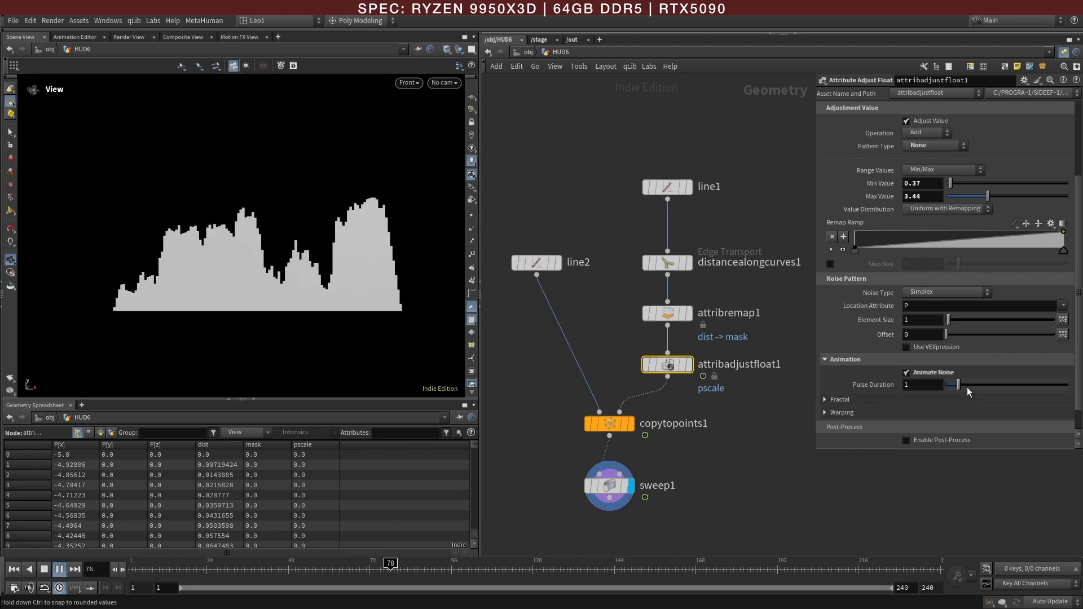
{"action": "left_click", "coordinate": [59, 569]}
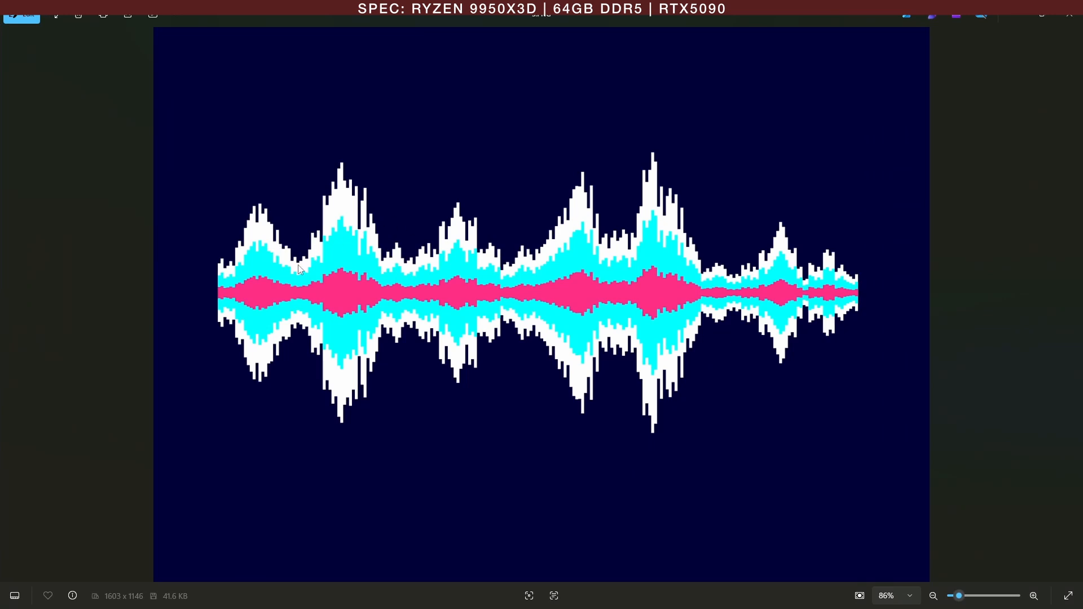
{"action": "left_click", "coordinate": [1025, 19]}
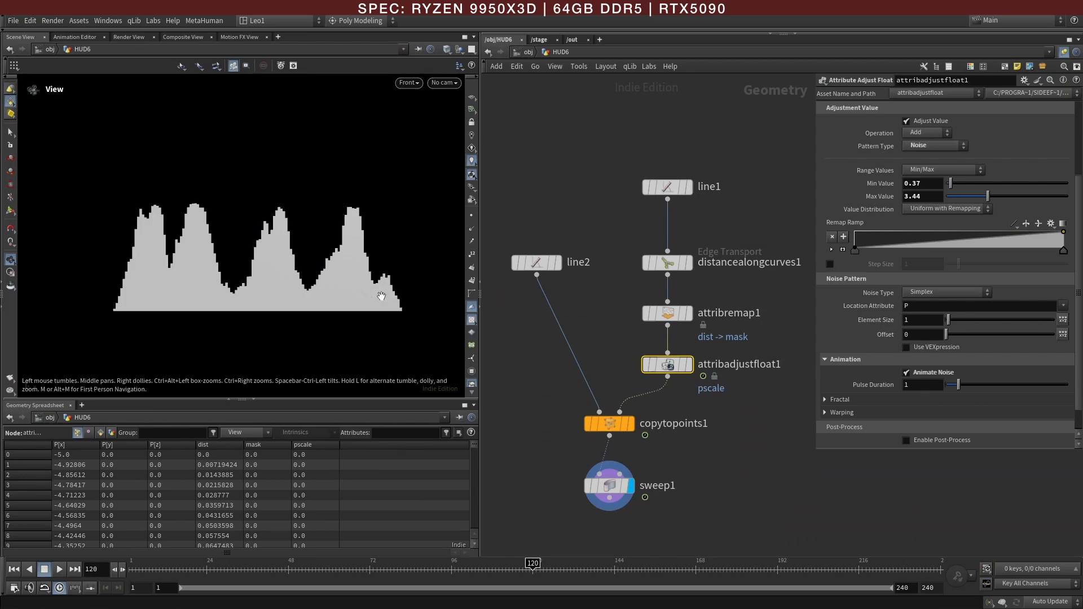
Step: Set attribadjustfloat1's fractal noise roughness to 1
{"action": "scroll", "coordinate": [303, 267], "scroll_direction": "up", "scroll_amount": 3}
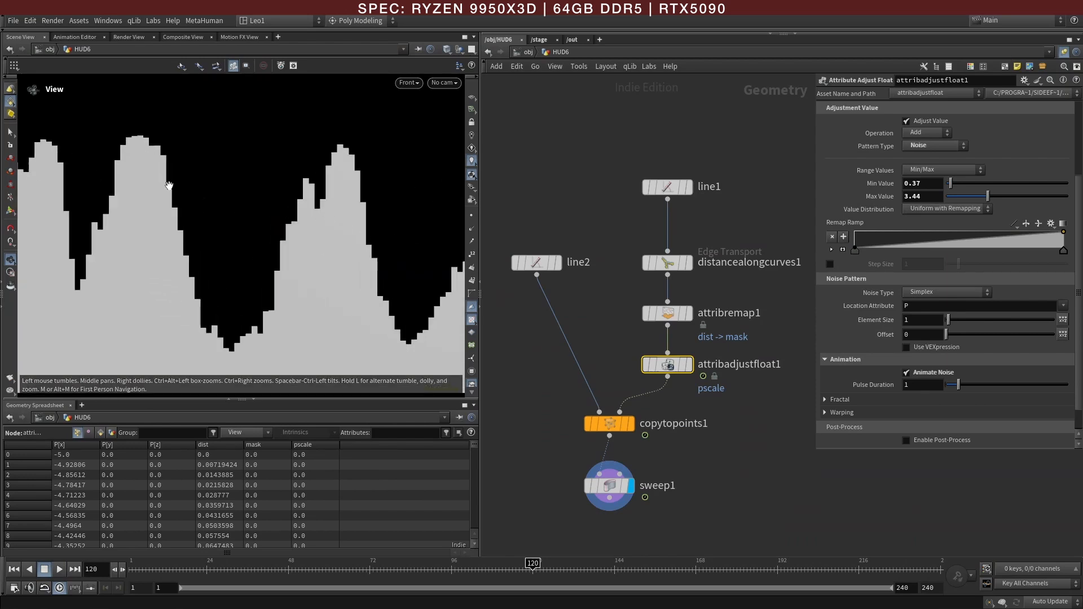
{"action": "scroll", "coordinate": [387, 264], "scroll_direction": "down", "scroll_amount": 3}
{"action": "middle_click_drag", "start_coordinate": [333, 289], "coordinate": [353, 259]}
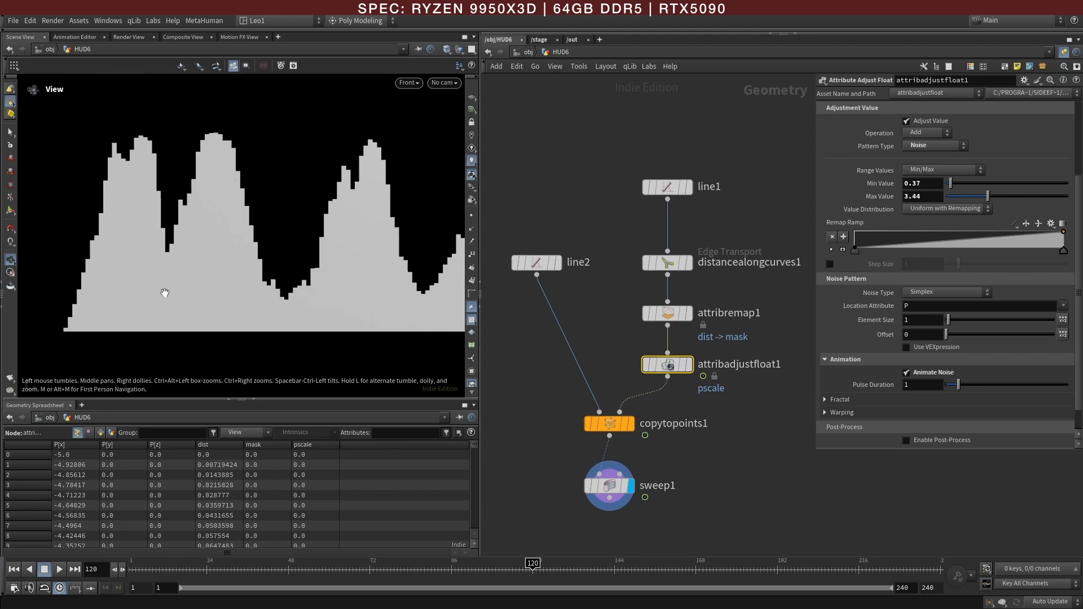
{"action": "scroll", "coordinate": [908, 431], "scroll_direction": "down", "scroll_amount": 2}
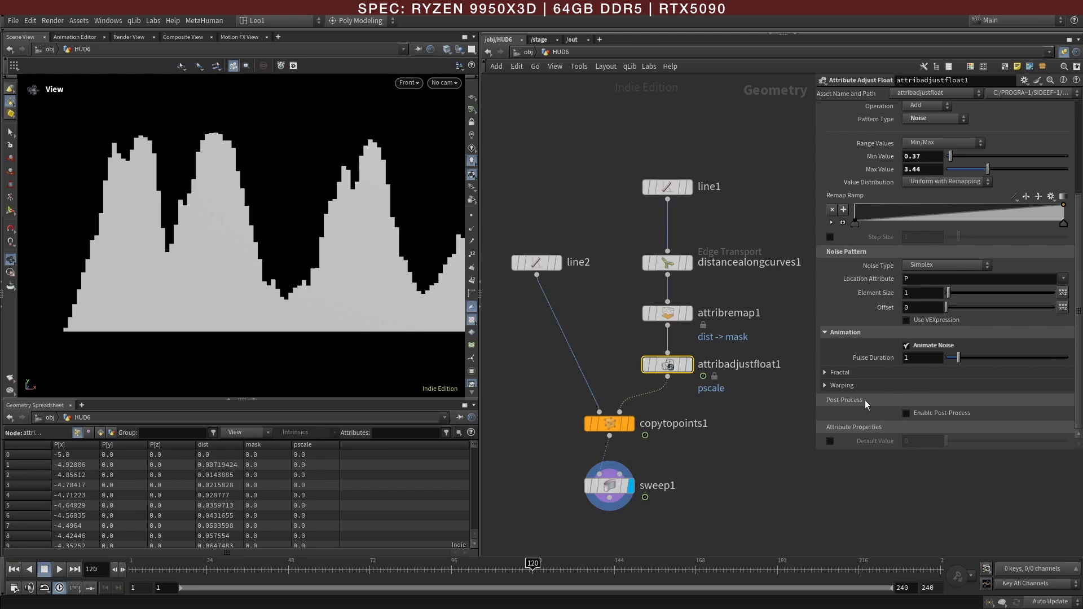
{"action": "left_click", "coordinate": [824, 371]}
{"action": "left_click_drag", "start_coordinate": [862, 450], "coordinate": [868, 503]}
{"action": "left_click_drag", "start_coordinate": [1010, 464], "coordinate": [1078, 469]}
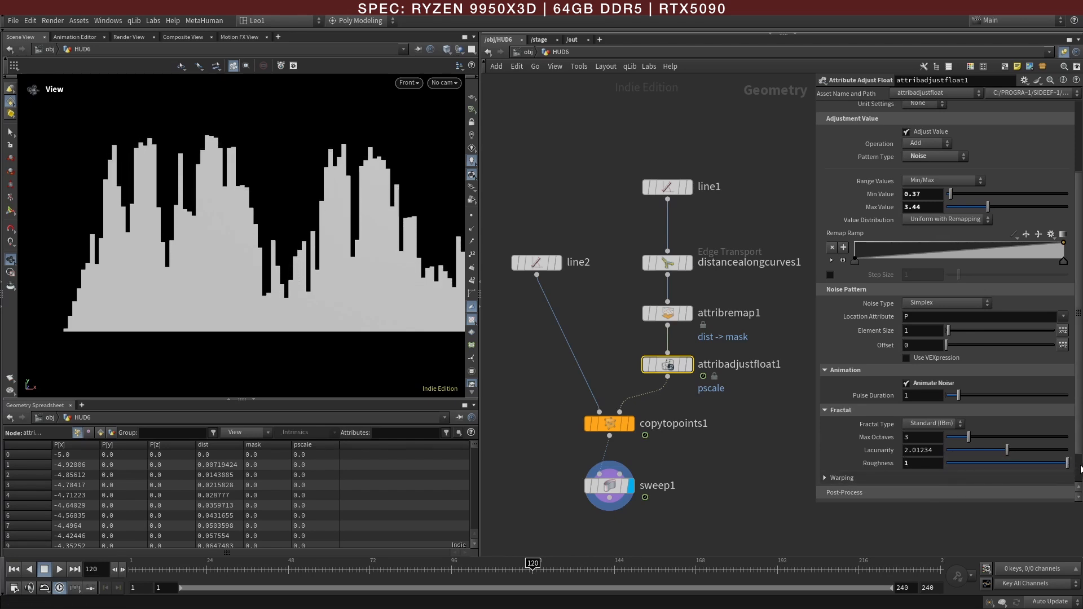
Step: Play the animation and set attribadjustfloat1's noise pulse duration to 4.19
{"action": "mouse_move", "coordinate": [292, 569]}
{"action": "left_mouse_down"}
{"action": "mouse_move", "coordinate": [223, 569]}
{"action": "mouse_move", "coordinate": [286, 569]}
{"action": "left_mouse_up"}
{"action": "left_click", "coordinate": [59, 569]}
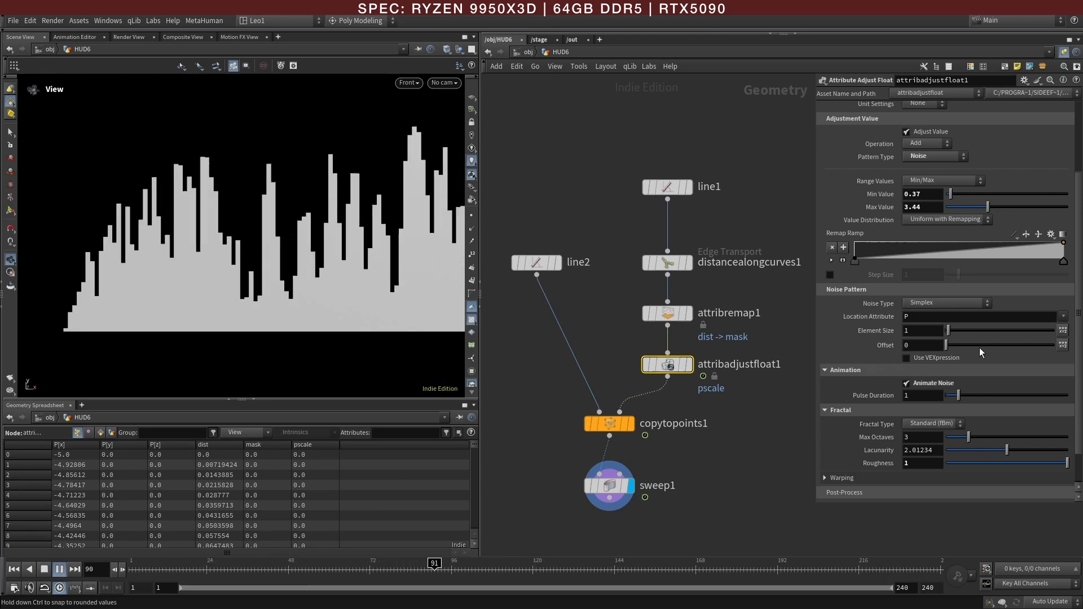
{"action": "left_click_drag", "start_coordinate": [962, 397], "coordinate": [996, 397]}
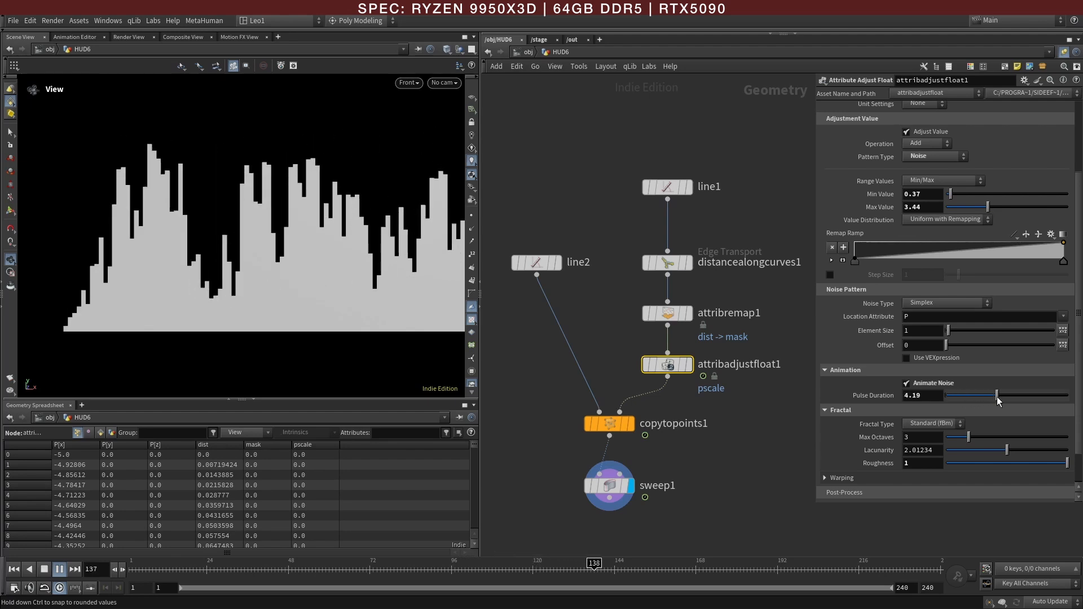
{"action": "scroll", "coordinate": [330, 240], "scroll_direction": "down", "scroll_amount": 3}
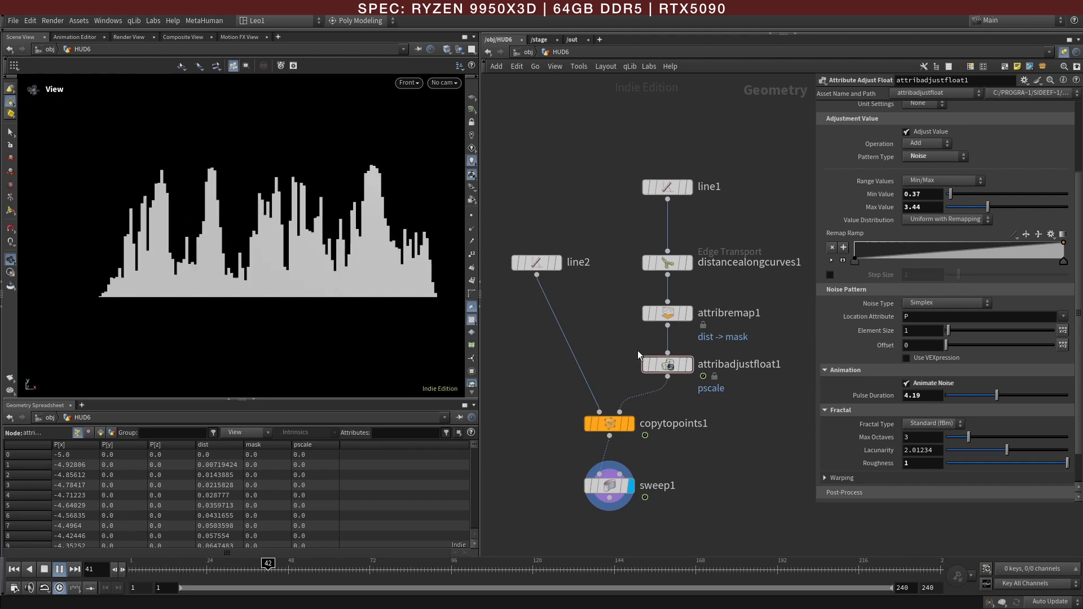
Step: Move the falling side of attribremap1's ramp inward, with its last point at about position 0.92 and value 0.07
{"action": "left_click", "coordinate": [671, 321]}
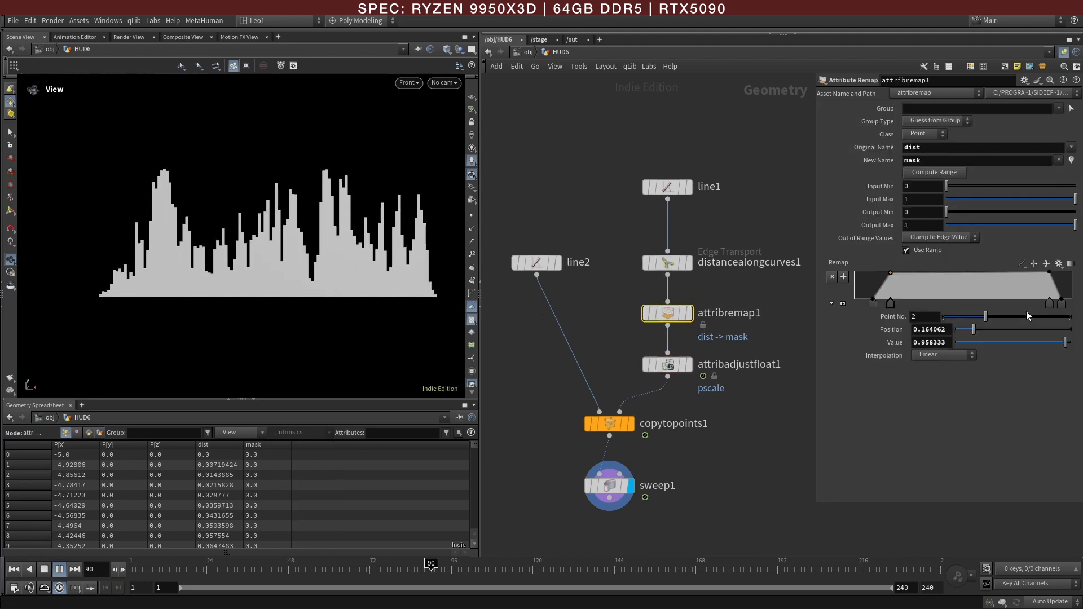
{"action": "mouse_move", "coordinate": [1048, 305]}
{"action": "left_mouse_down"}
{"action": "mouse_move", "coordinate": [1036, 306]}
{"action": "mouse_move", "coordinate": [1054, 306]}
{"action": "left_mouse_up"}
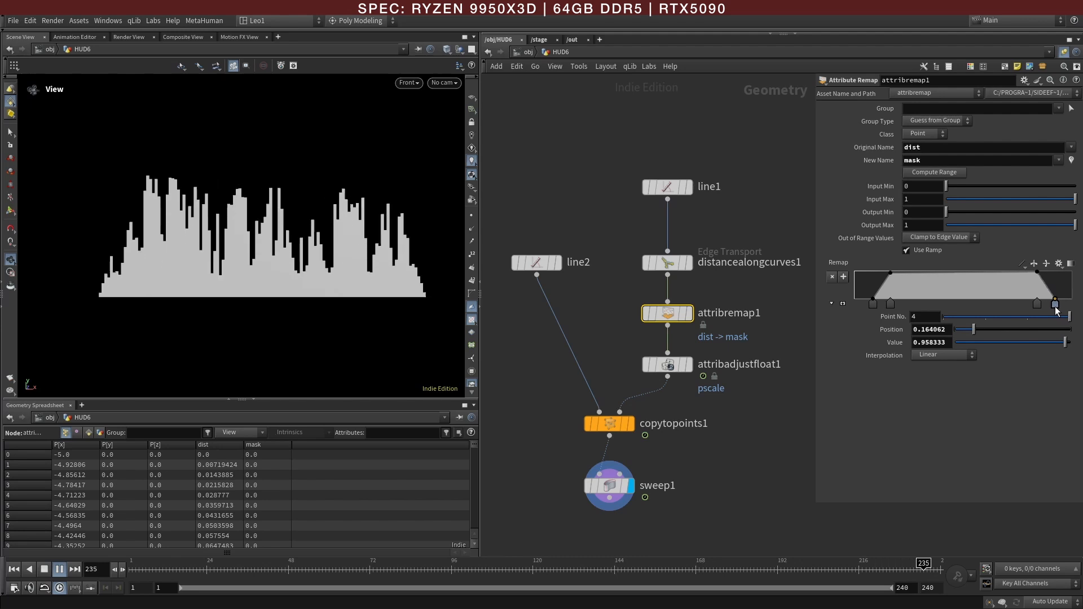
{"action": "mouse_move", "coordinate": [955, 343]}
{"action": "left_mouse_down"}
{"action": "mouse_move", "coordinate": [963, 348]}
{"action": "mouse_move", "coordinate": [939, 344]}
{"action": "left_mouse_up"}
{"action": "type", "text": "7"}
{"action": "key", "text": "Return"}
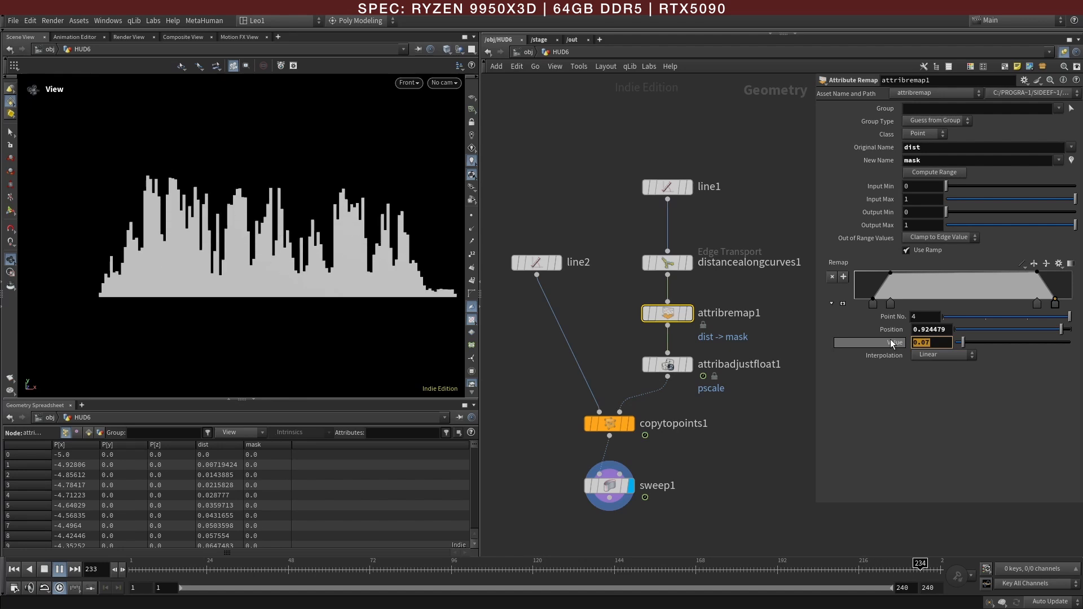
Step: Set the value of attribremap1's first ramp point to 0.07 and scrub the timeline to frame 61
{"action": "left_click", "coordinate": [872, 303]}
{"action": "type", "text": "0.07"}
{"action": "key", "text": "Return"}
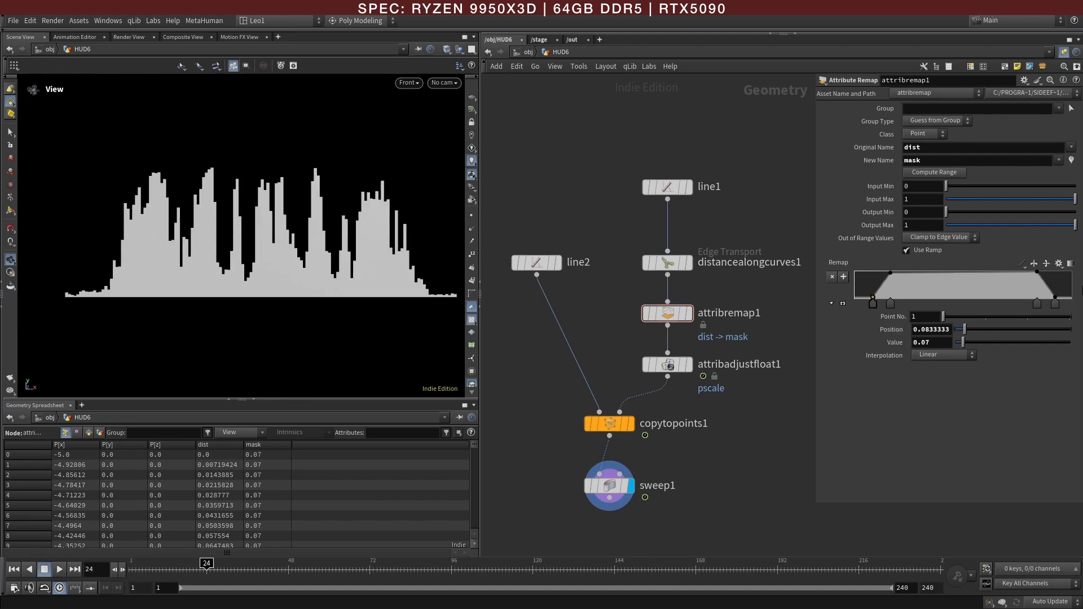
{"action": "middle_click_drag", "start_coordinate": [703, 474], "coordinate": [701, 421]}
{"action": "right_click_drag", "start_coordinate": [338, 309], "coordinate": [300, 310]}
{"action": "middle_click_drag", "start_coordinate": [299, 309], "coordinate": [267, 308]}
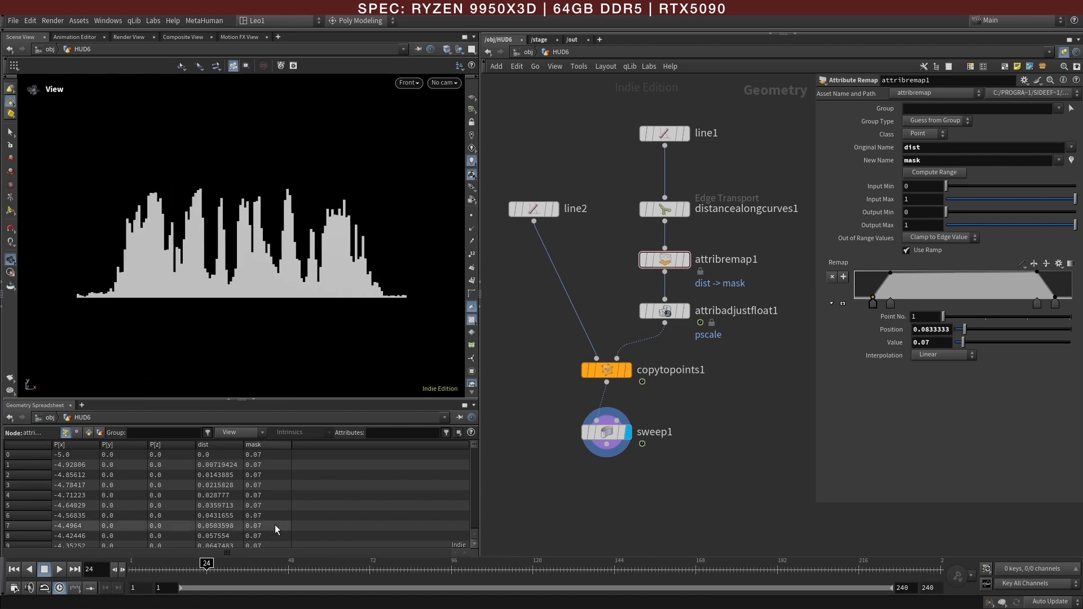
{"action": "left_click_drag", "start_coordinate": [206, 562], "coordinate": [332, 561]}
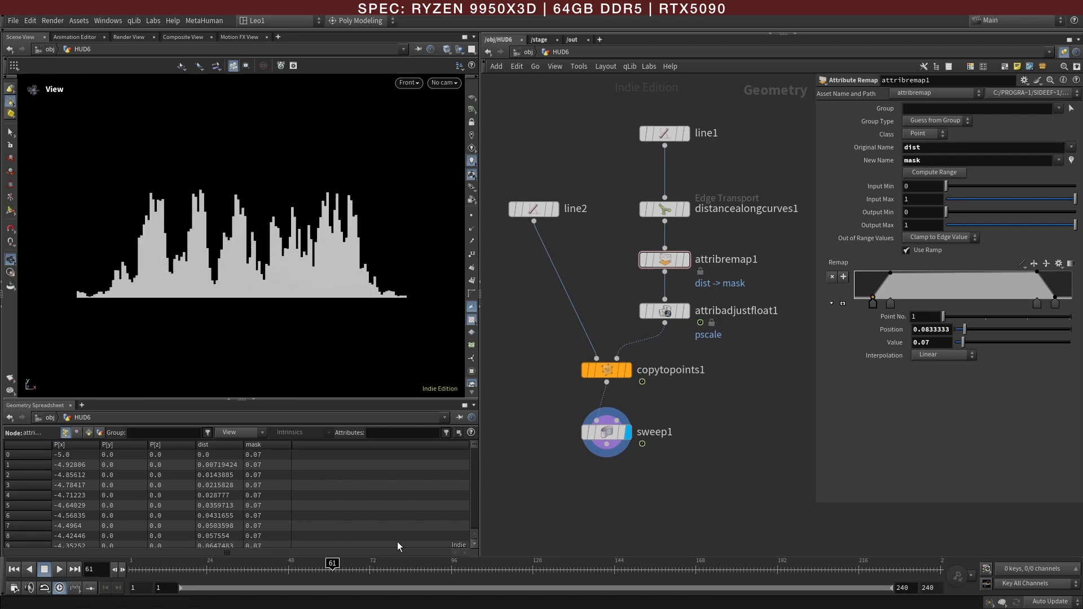
Step: Add a Color node after sweep1 and make it the displayed node
{"action": "middle_click_drag", "start_coordinate": [639, 478], "coordinate": [644, 425]}
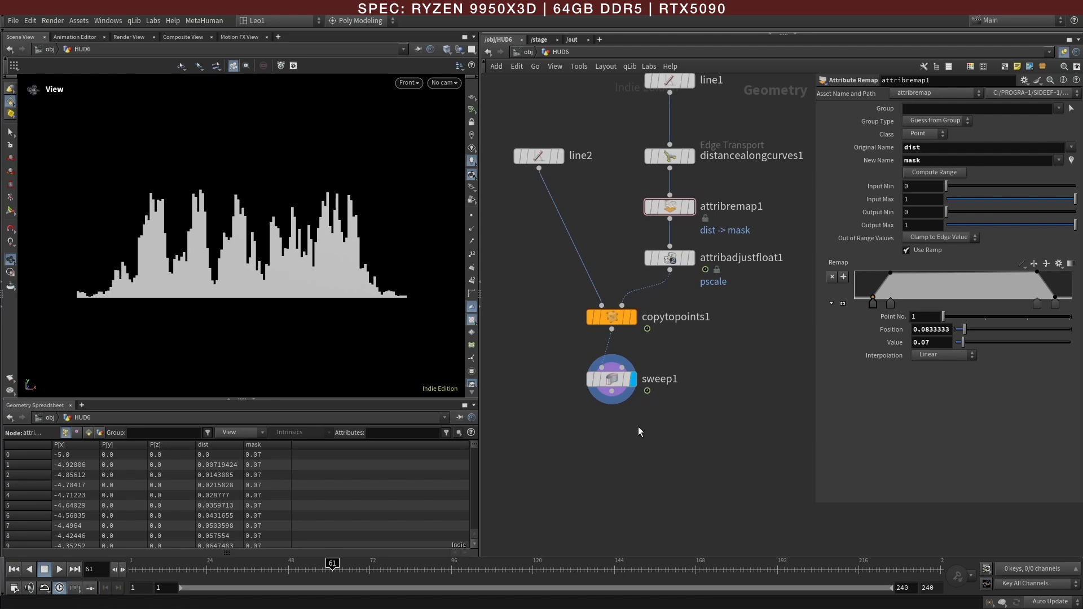
{"action": "scroll", "coordinate": [630, 428], "scroll_direction": "down", "scroll_amount": 2}
{"action": "scroll", "coordinate": [630, 428], "scroll_direction": "up", "scroll_amount": 2}
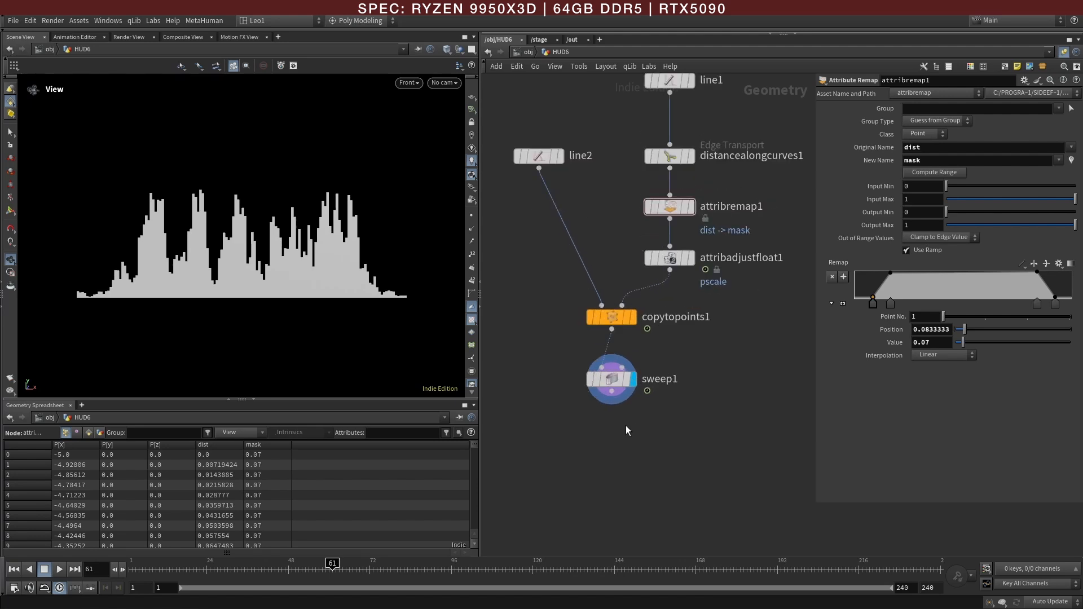
{"action": "left_click", "coordinate": [612, 393]}
{"action": "type", "text": "co"}
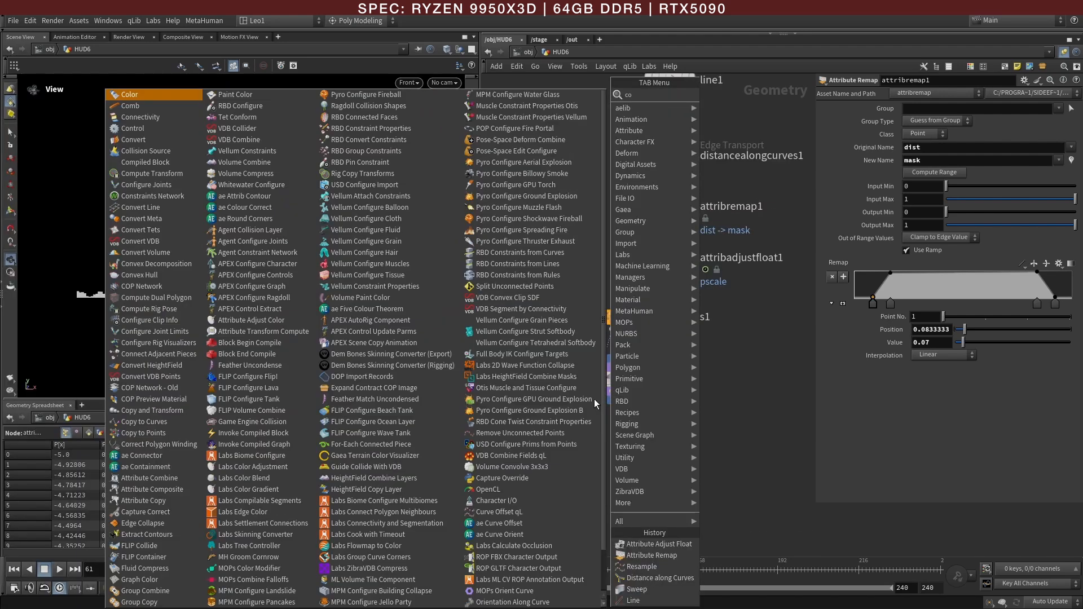
{"action": "type", "text": "lo"}
{"action": "left_click", "coordinate": [729, 96]}
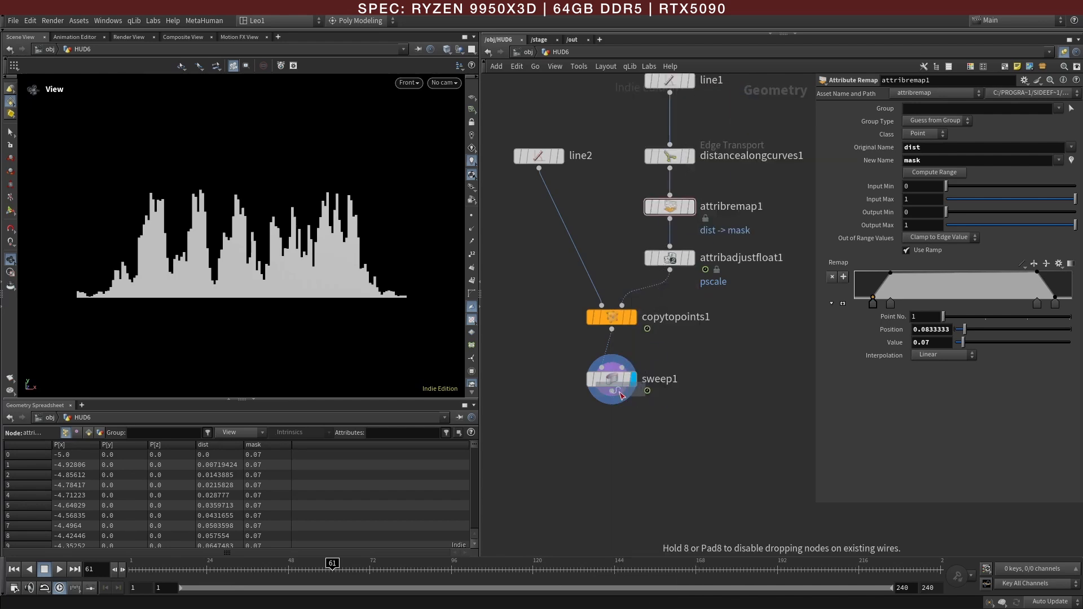
{"action": "left_click", "coordinate": [613, 420]}
{"action": "left_click", "coordinate": [634, 430]}
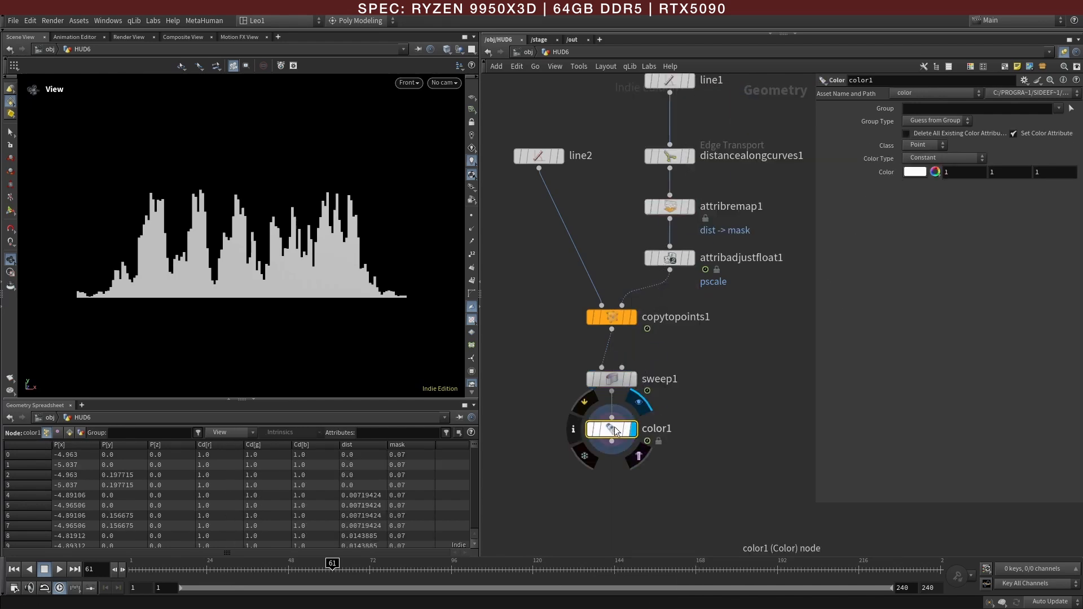
Step: Add a Transform node after color1 and set its Y scale to -1
{"action": "key", "text": "Tab"}
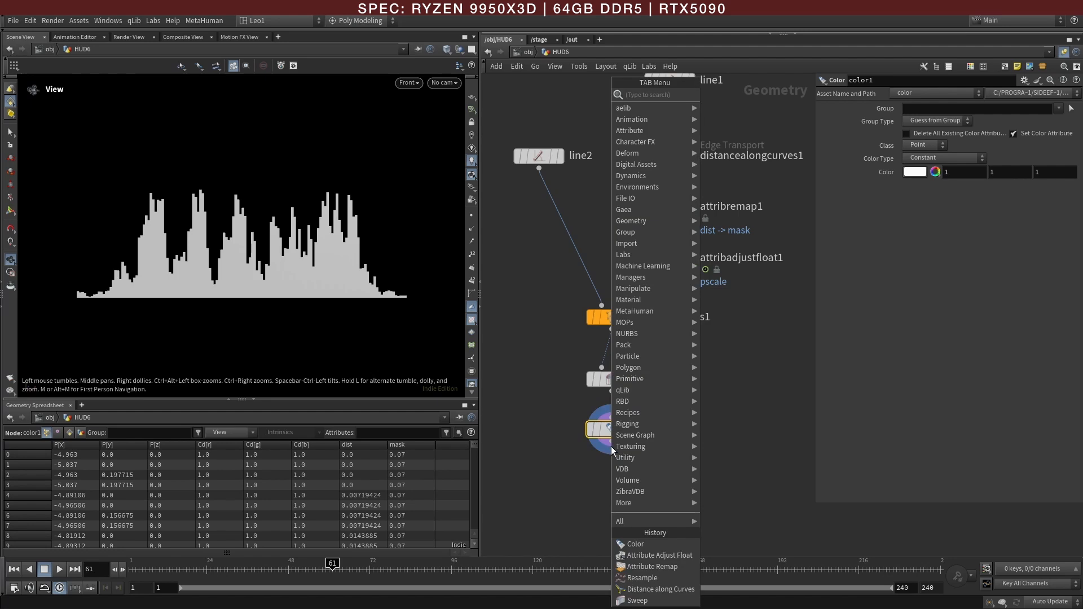
{"action": "type", "text": "tra"}
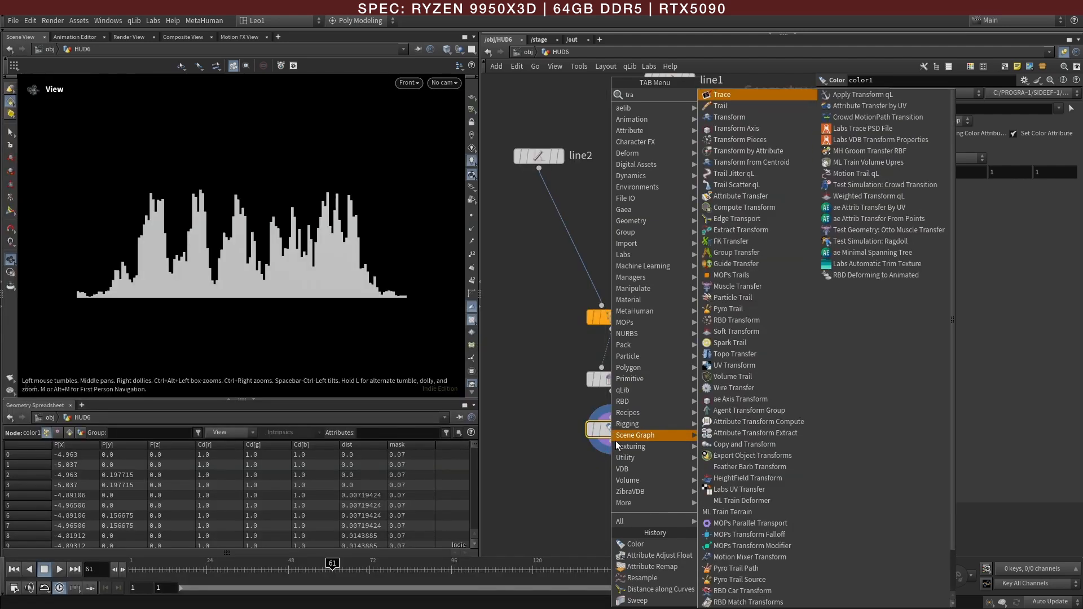
{"action": "left_click", "coordinate": [729, 117]}
{"action": "left_click", "coordinate": [618, 479]}
{"action": "left_click_drag", "start_coordinate": [618, 477], "coordinate": [613, 486]}
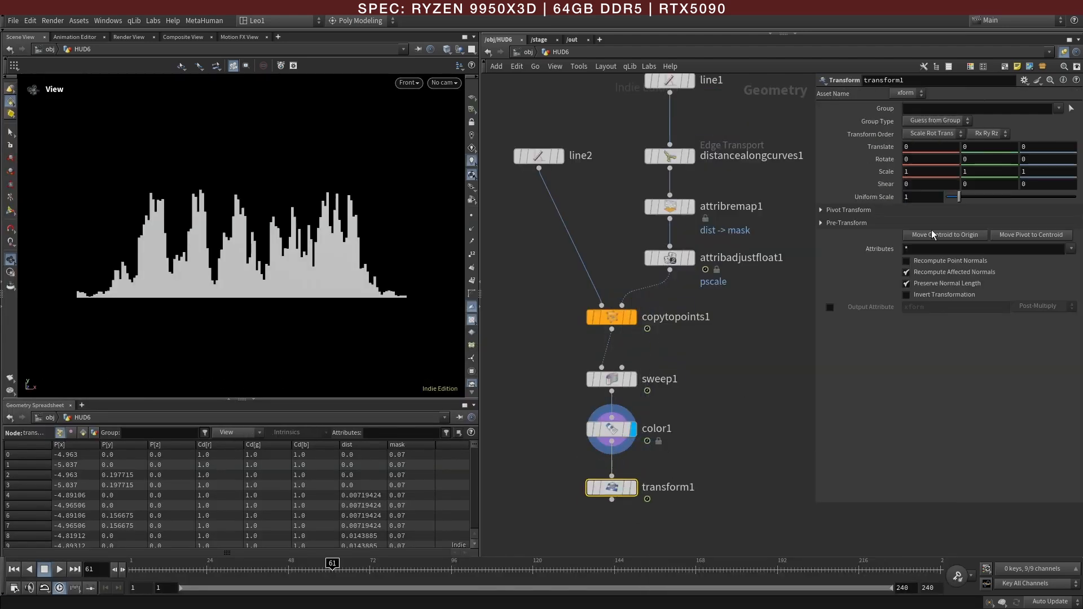
{"action": "key", "text": "Return"}
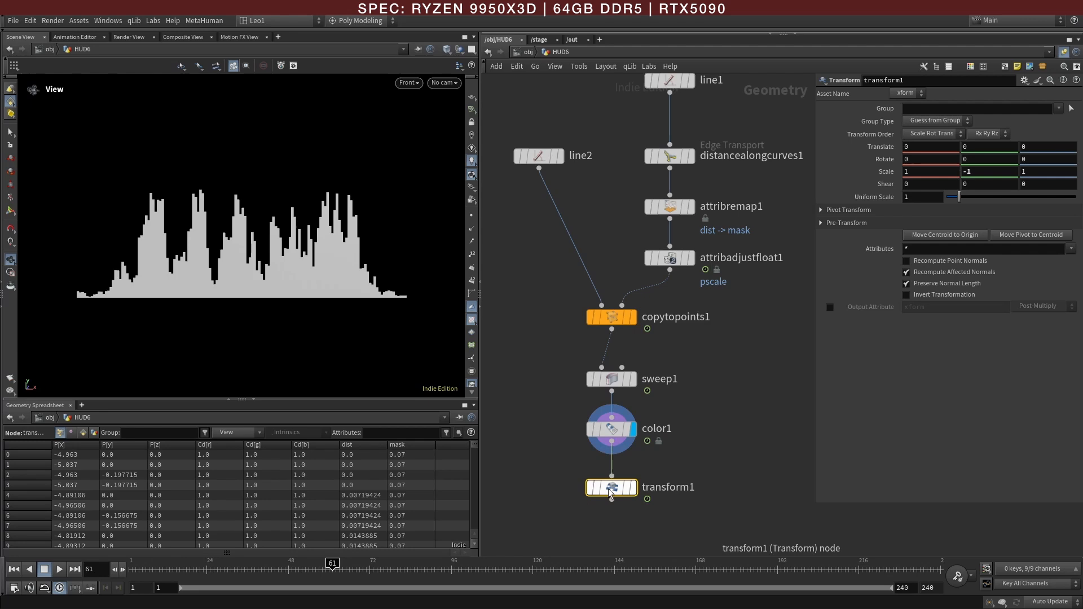
Step: Display transform1's flipped bars and move the node aside, below color1
{"action": "left_click", "coordinate": [632, 488]}
{"action": "right_click_drag", "start_coordinate": [317, 281], "coordinate": [284, 282]}
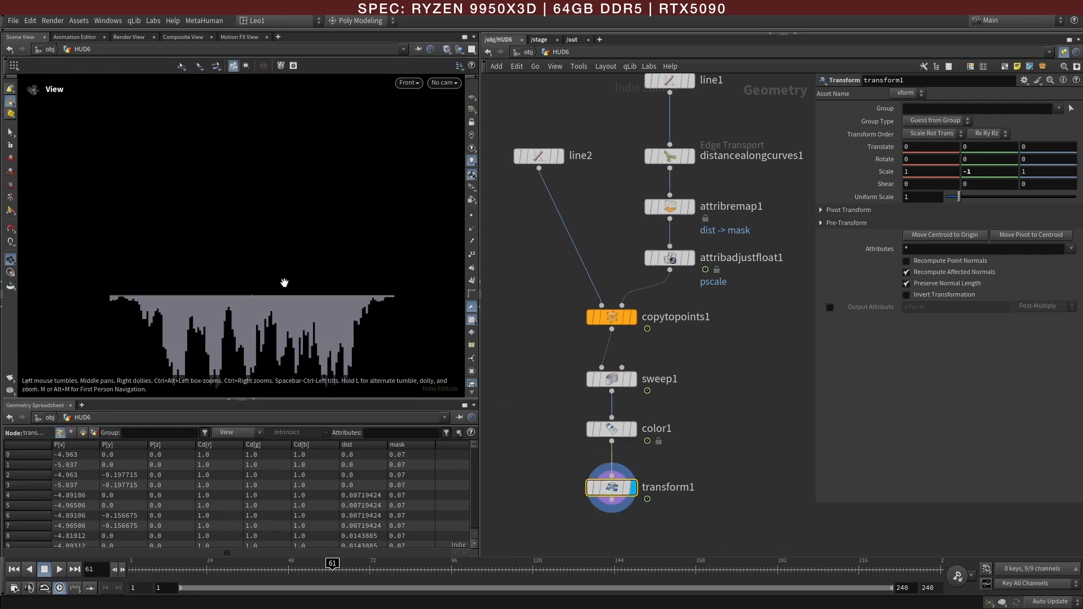
{"action": "middle_click_drag", "start_coordinate": [284, 282], "coordinate": [272, 210]}
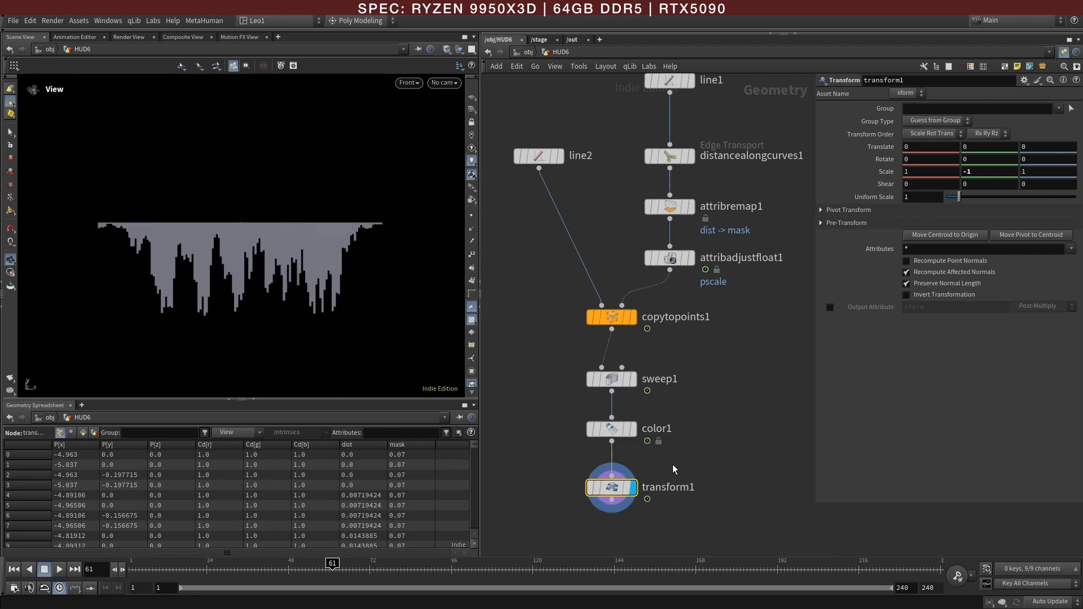
{"action": "middle_click_drag", "start_coordinate": [698, 474], "coordinate": [686, 400]}
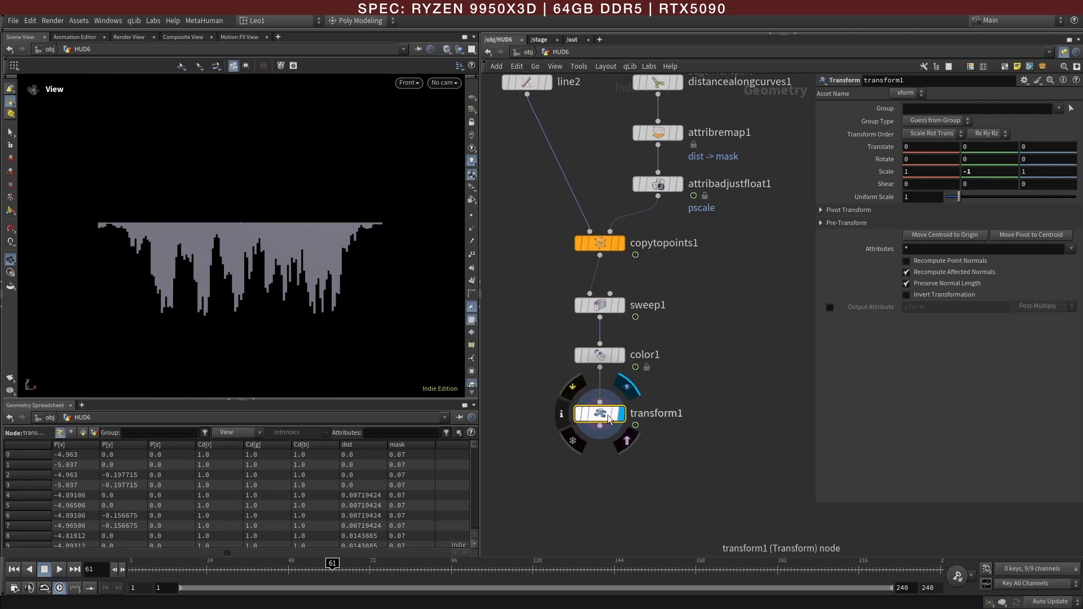
{"action": "left_click_drag", "start_coordinate": [606, 417], "coordinate": [551, 442]}
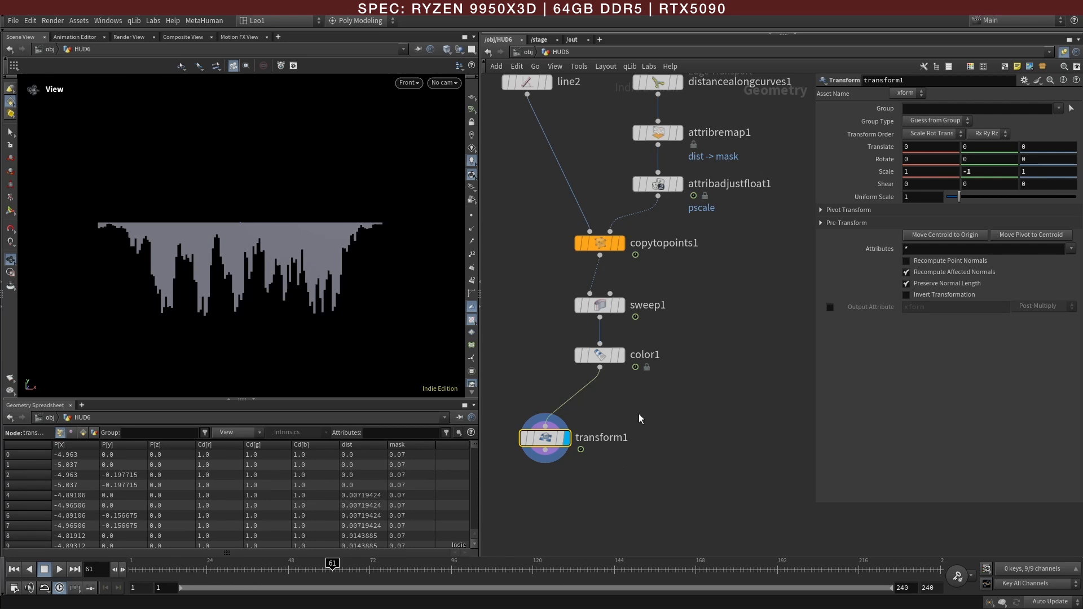
Step: Add a Mirror node beside transform1, connect color1 to it, and make it the displayed node
{"action": "key", "text": "Tab"}
{"action": "type", "text": "mi"}
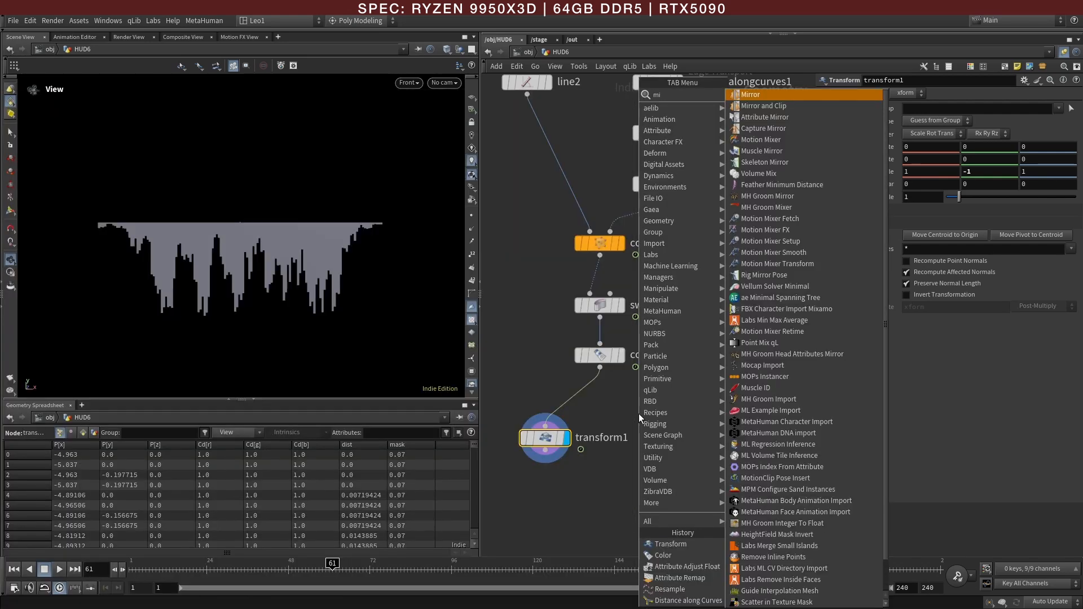
{"action": "key", "text": "Return"}
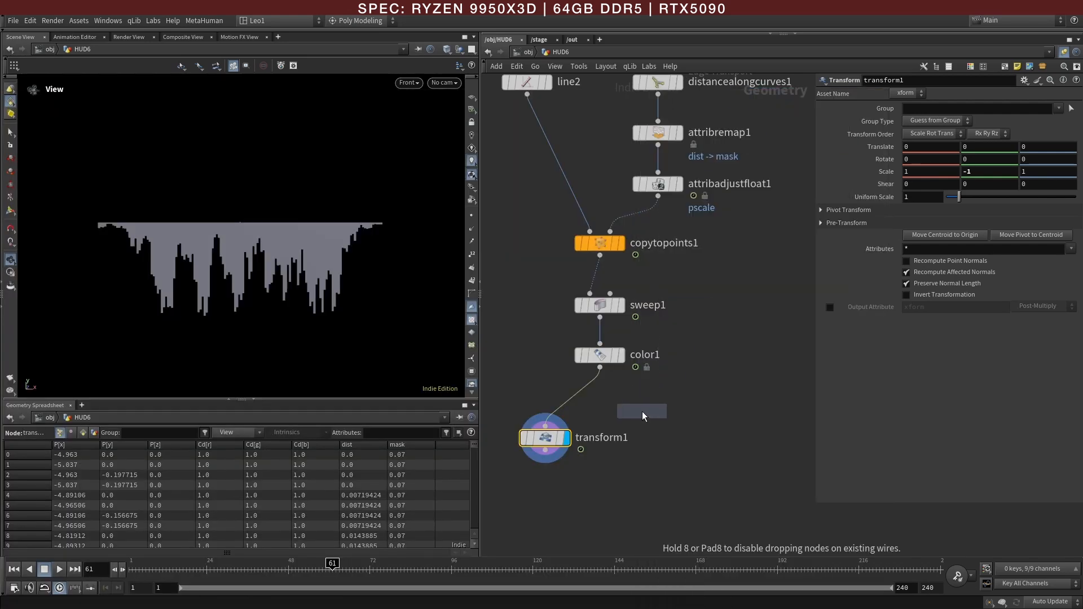
{"action": "left_click", "coordinate": [642, 411]}
{"action": "left_click", "coordinate": [599, 367]}
{"action": "left_click", "coordinate": [641, 400]}
{"action": "left_click_drag", "start_coordinate": [643, 412], "coordinate": [637, 415]}
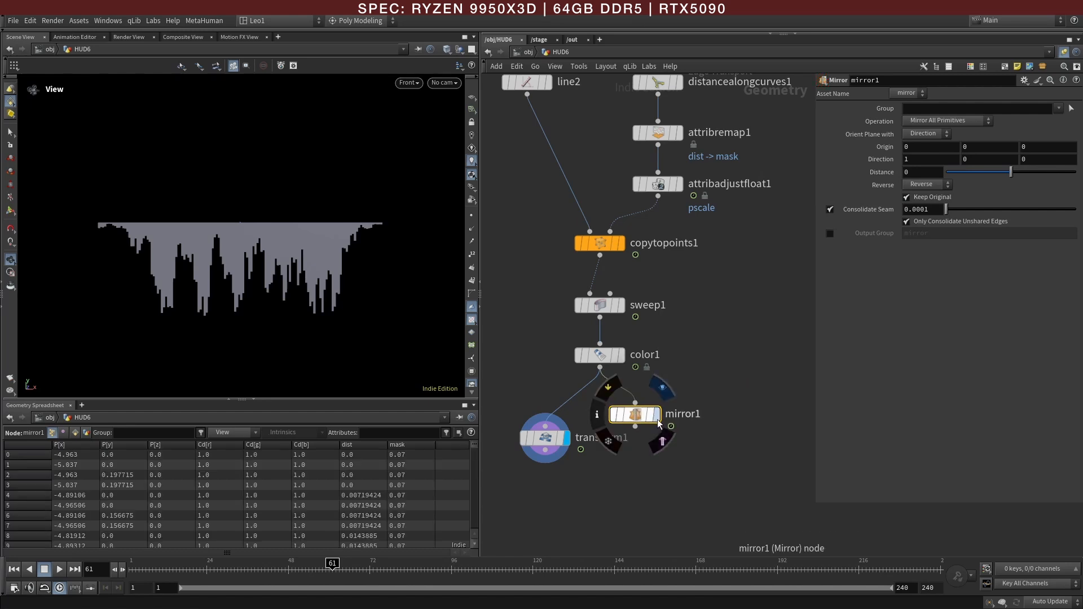
{"action": "left_click", "coordinate": [656, 417]}
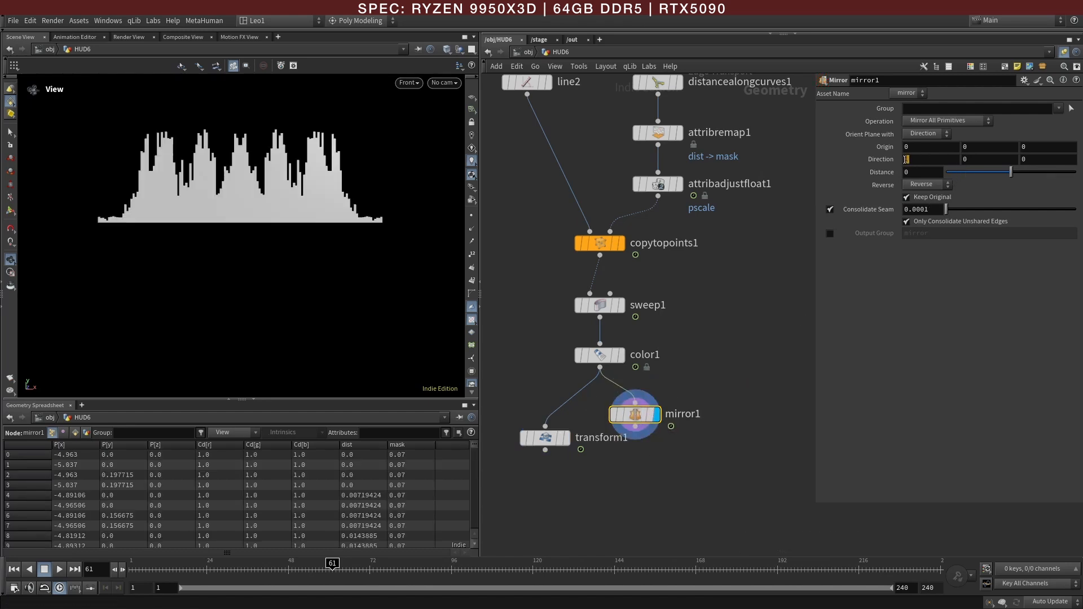
Step: Set mirror1's direction to 0, 1, 0 and turn off Consolidate Seam
{"action": "type", "text": "0"}
{"action": "key", "text": "Tab"}
{"action": "key", "text": "Return"}
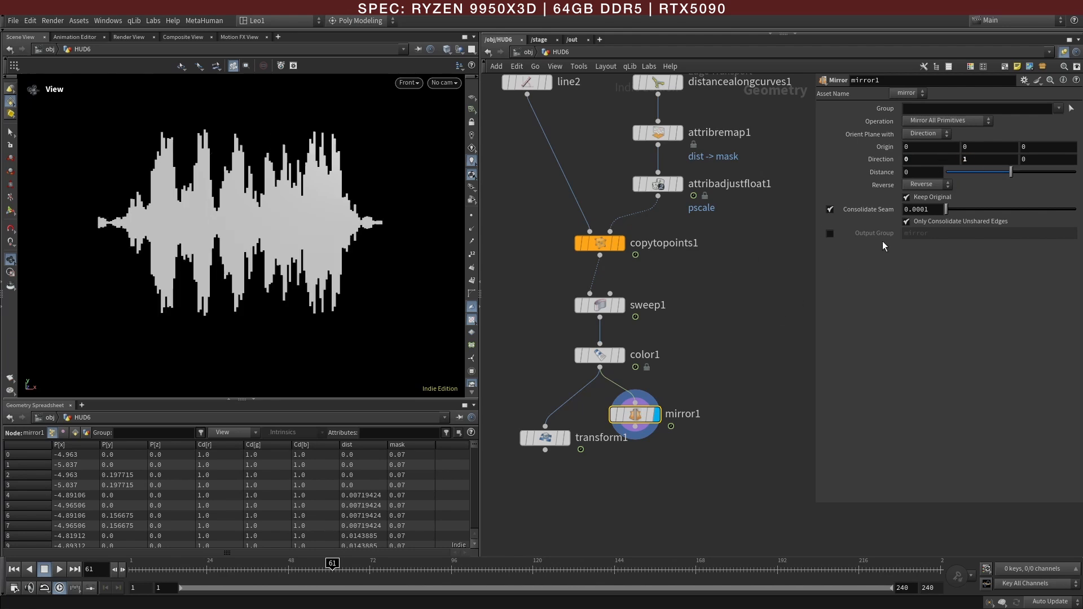
{"action": "left_click", "coordinate": [830, 210]}
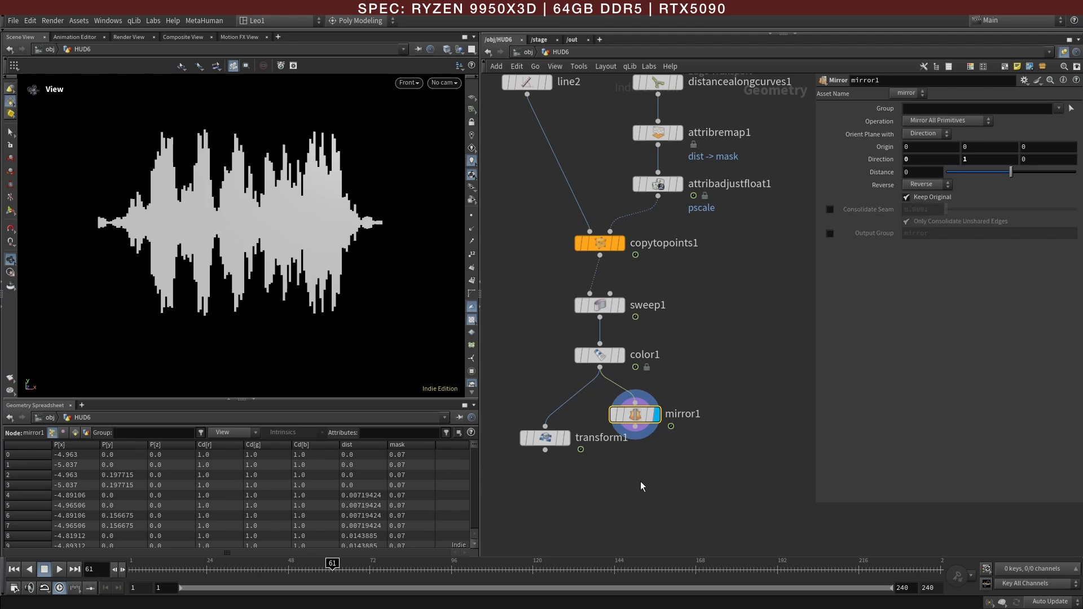
Step: Delete the transform1 node and move mirror1 directly beneath color1
{"action": "left_click", "coordinate": [547, 435]}
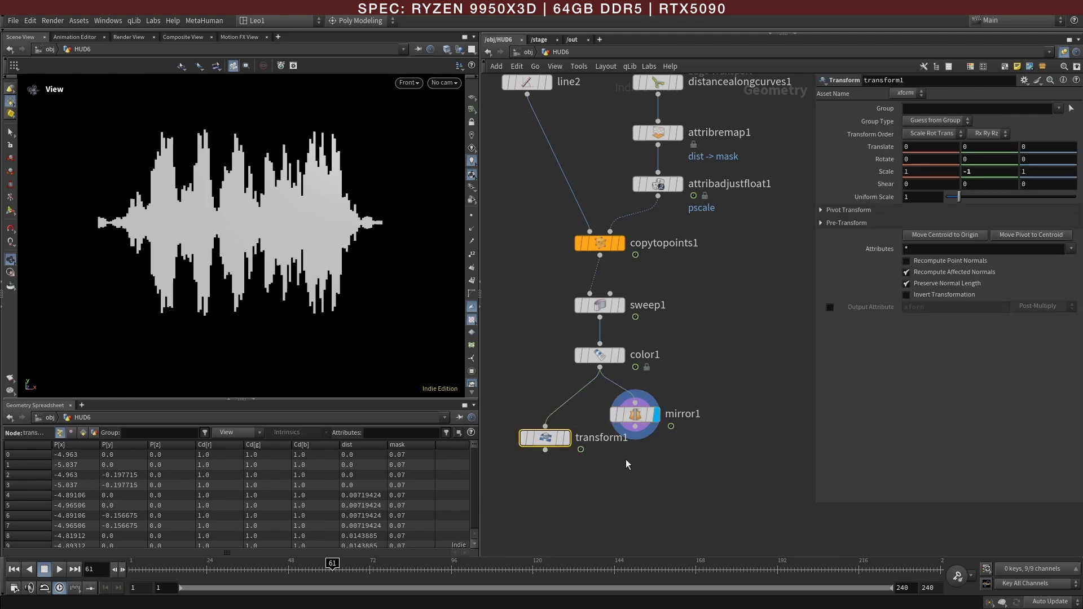
{"action": "key", "text": "Delete"}
{"action": "left_click_drag", "start_coordinate": [643, 418], "coordinate": [608, 417]}
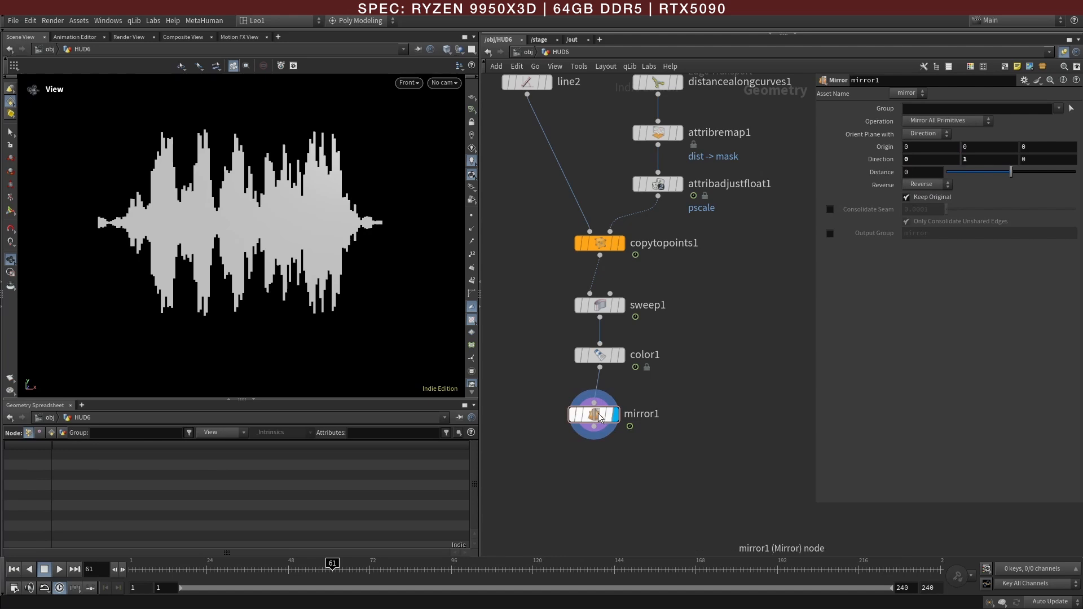
Step: Scrub the timeline to frame 37 to check the mirrored waveform's animation
{"action": "left_click_drag", "start_coordinate": [145, 562], "coordinate": [254, 564]}
{"action": "middle_click_drag", "start_coordinate": [636, 462], "coordinate": [611, 441]}
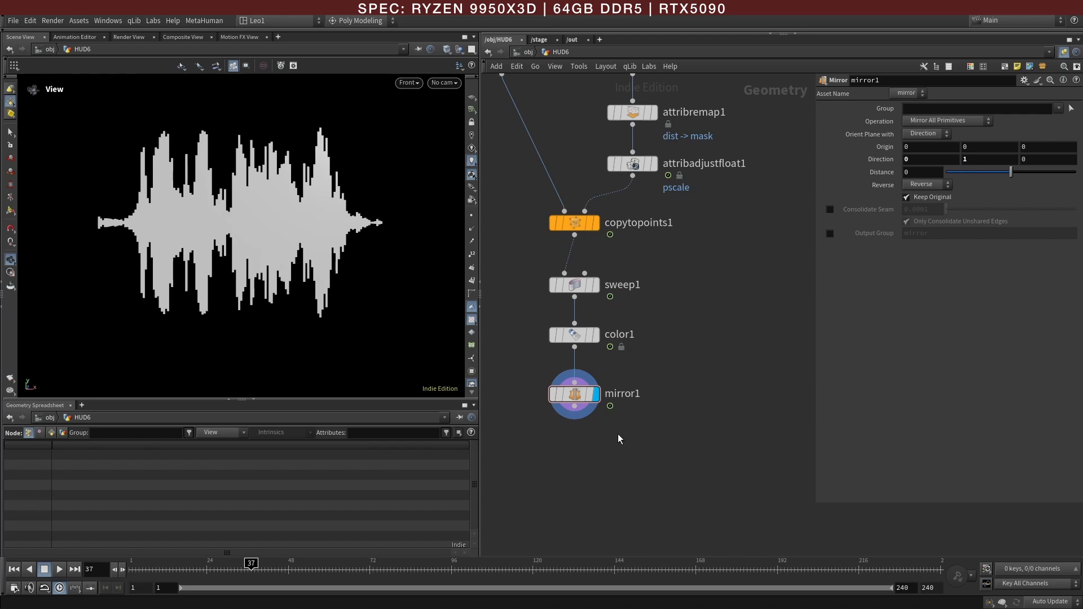
{"action": "middle_click_drag", "start_coordinate": [583, 465], "coordinate": [582, 434]}
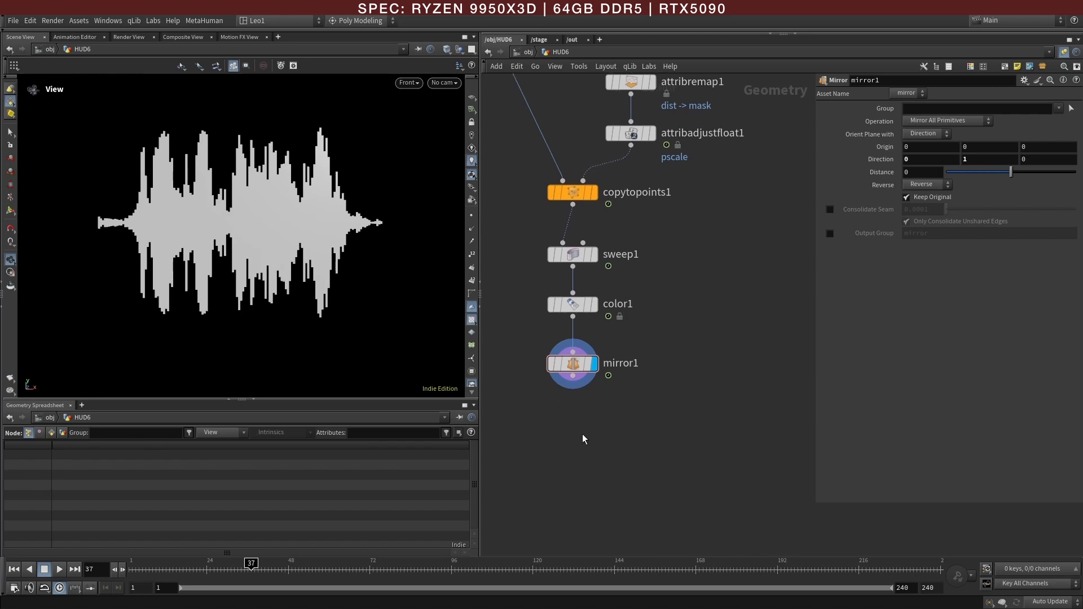
Step: Add a Transform node below mirror1 and connect mirror1's output to it
{"action": "key", "text": "Tab"}
{"action": "left_click", "coordinate": [553, 441]}
{"action": "key", "text": "Tab"}
{"action": "type", "text": "tr"}
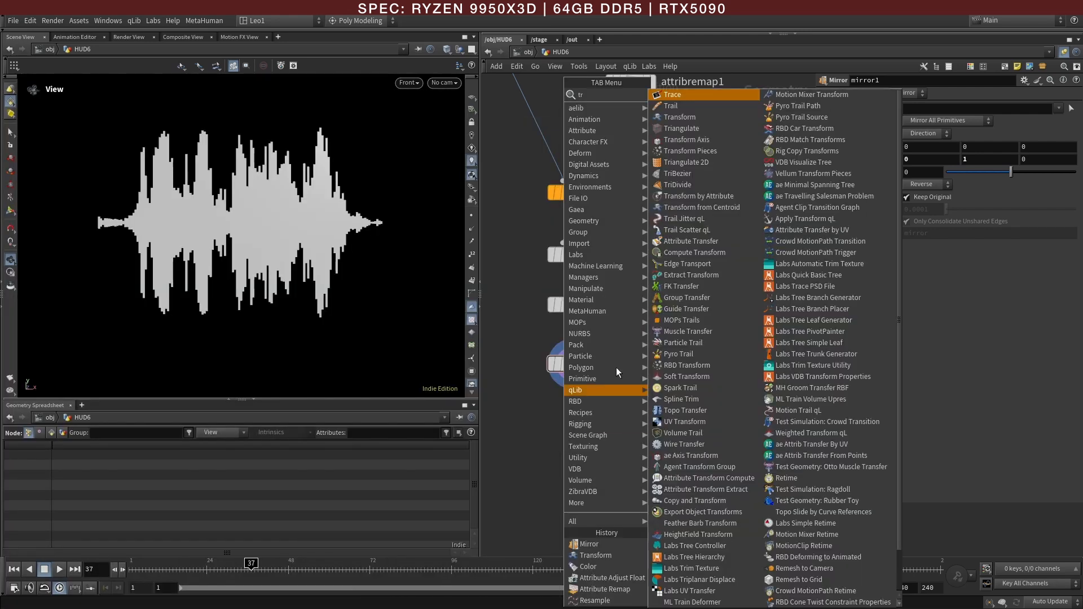
{"action": "left_click", "coordinate": [695, 117]}
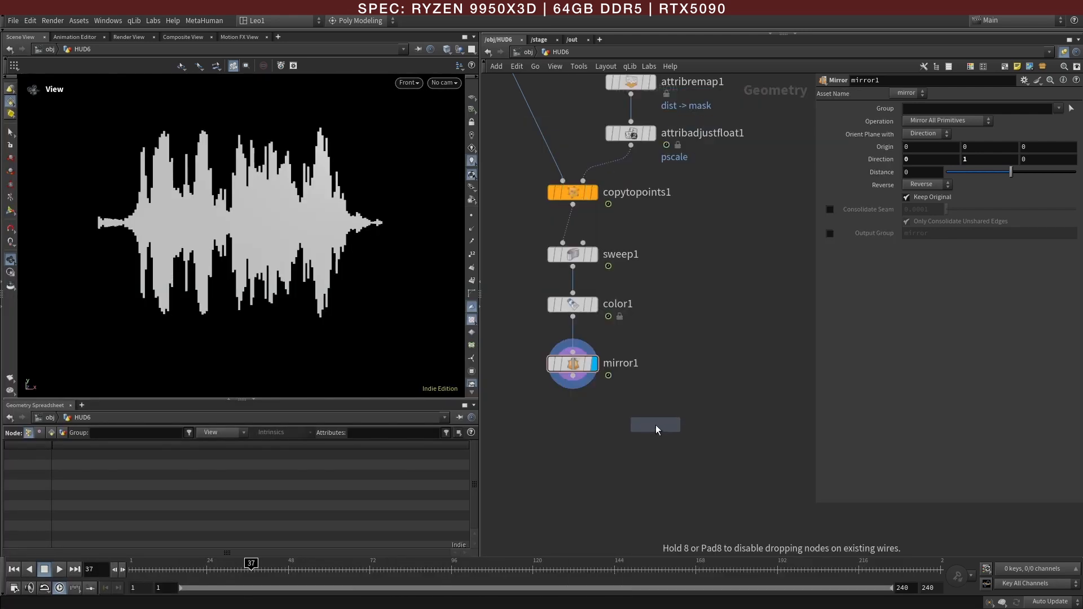
{"action": "left_click", "coordinate": [655, 424]}
{"action": "left_click", "coordinate": [572, 376]}
{"action": "left_click", "coordinate": [655, 414]}
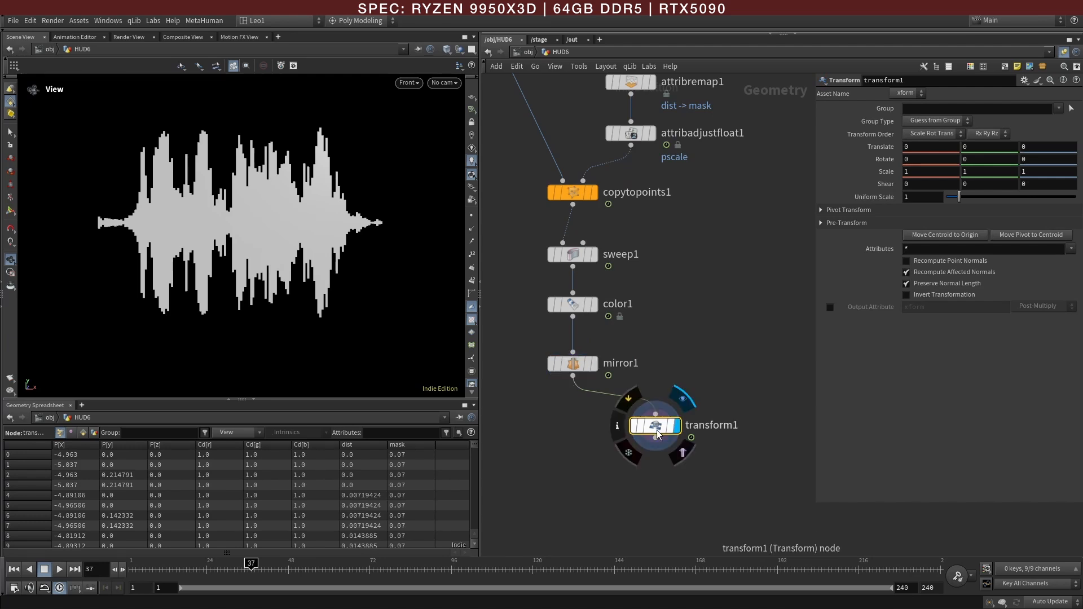
Step: Add a Merge node below transform1
{"action": "key", "text": "Tab"}
{"action": "type", "text": "m"}
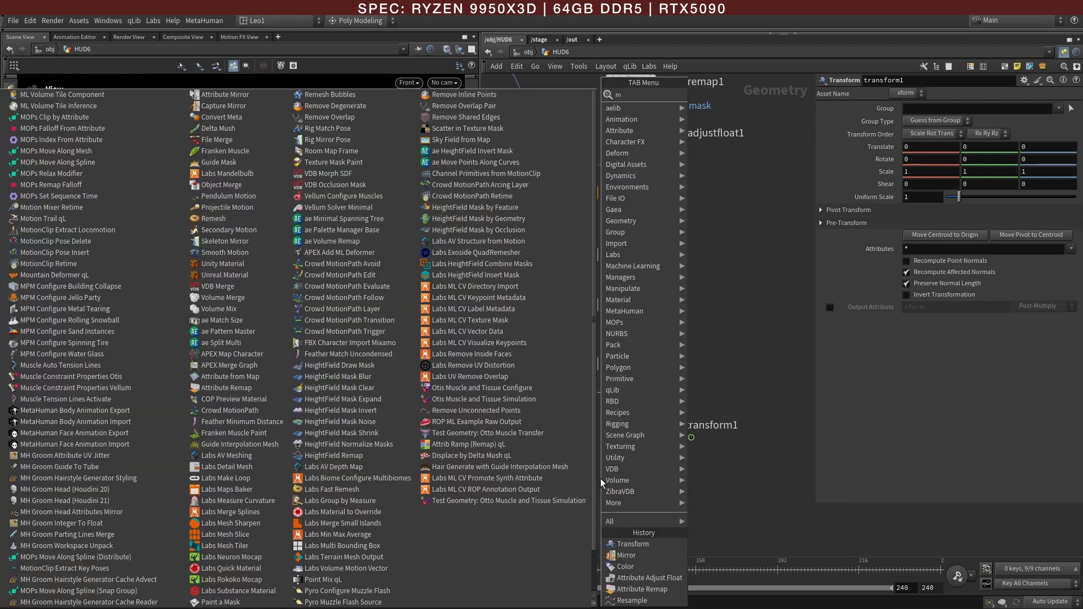
{"action": "type", "text": "erge"}
{"action": "left_click", "coordinate": [729, 98]}
{"action": "left_click", "coordinate": [615, 518]}
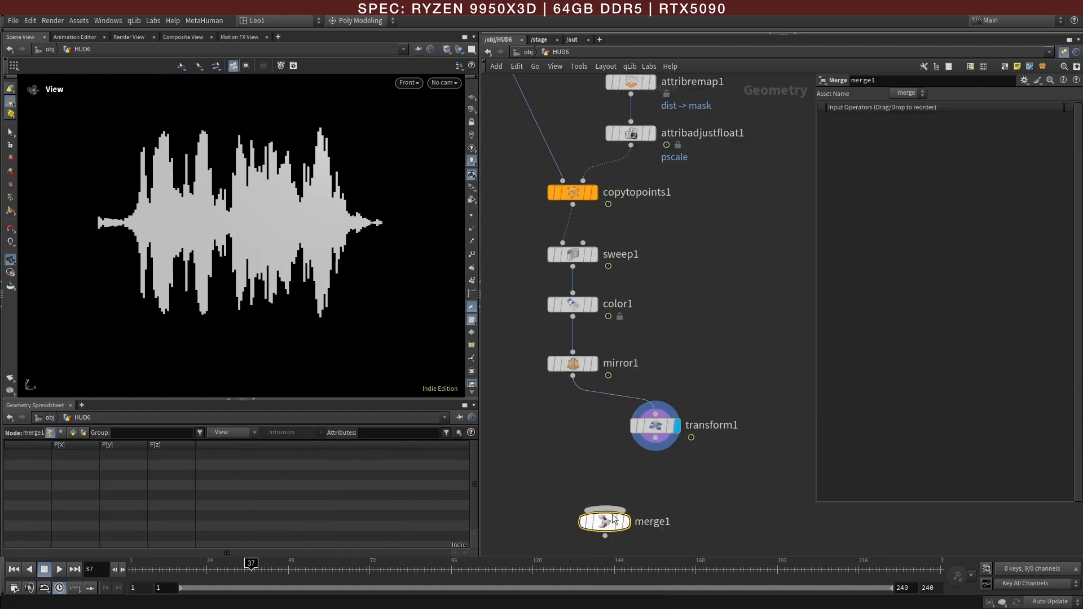
Step: Connect transform1 and mirror1 to merge1, with mirror1 first in the input order, and display the merged result
{"action": "left_click", "coordinate": [656, 436]}
{"action": "left_click", "coordinate": [605, 510]}
{"action": "left_click", "coordinate": [573, 376]}
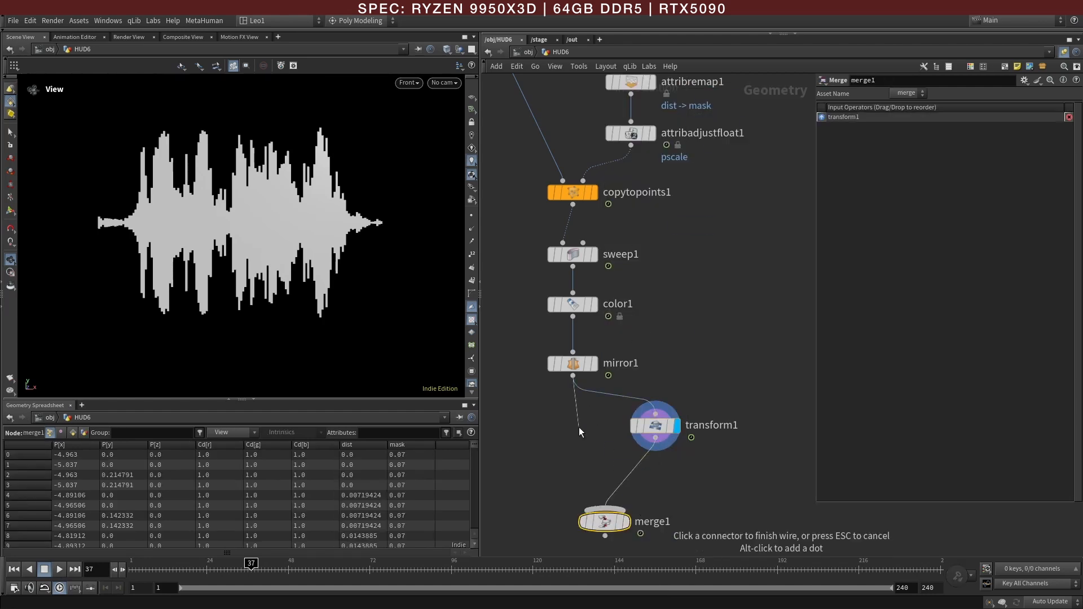
{"action": "left_click", "coordinate": [604, 510]}
{"action": "left_click_drag", "start_coordinate": [835, 126], "coordinate": [835, 116]}
{"action": "mouse_move", "coordinate": [655, 427]}
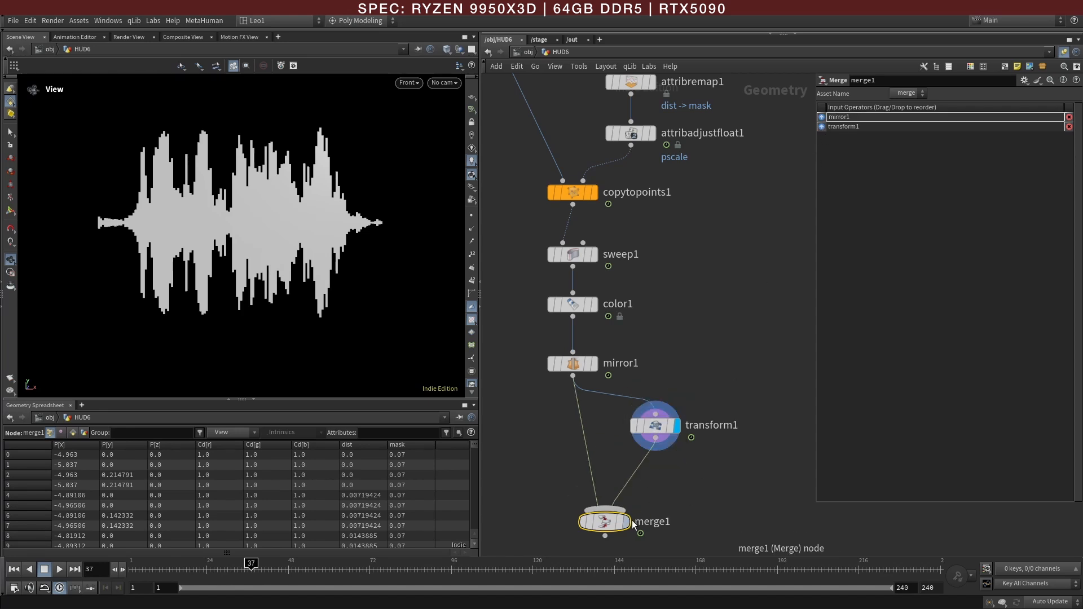
Step: Move color1 between mirror1 and merge1, and insert a copy of it between transform1 and merge1
{"action": "left_click", "coordinate": [580, 304]}
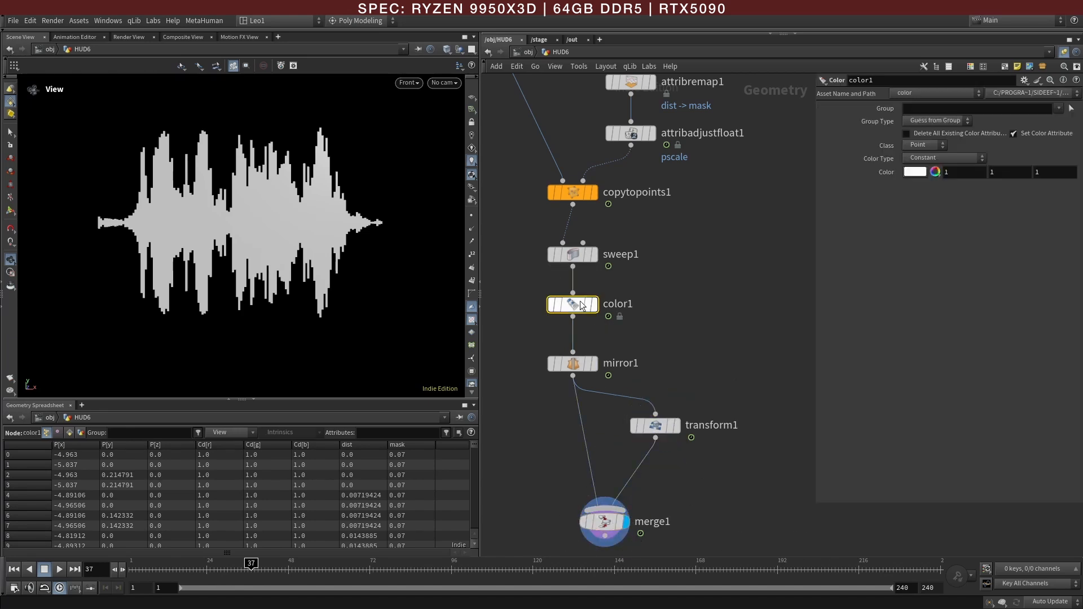
{"action": "left_click_drag", "start_coordinate": [580, 305], "coordinate": [668, 473]}
{"action": "left_click_drag", "start_coordinate": [655, 425], "coordinate": [684, 416]}
{"action": "left_click_drag", "start_coordinate": [667, 470], "coordinate": [678, 455]}
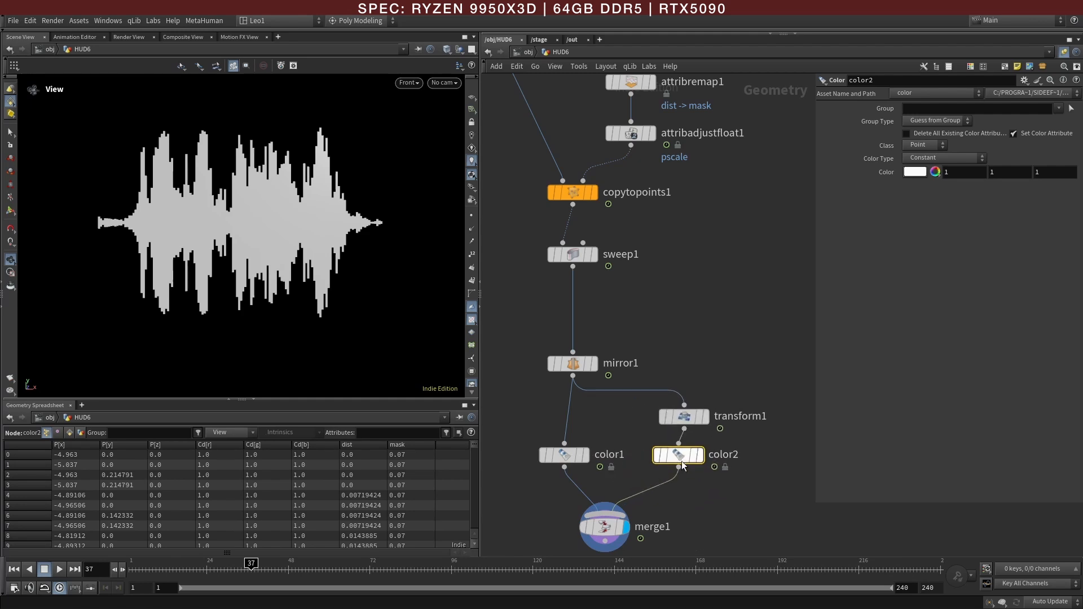
Step: Set color2's colour to the saved cyan swatch (0, 0.782, 1)
{"action": "left_click", "coordinate": [915, 172]}
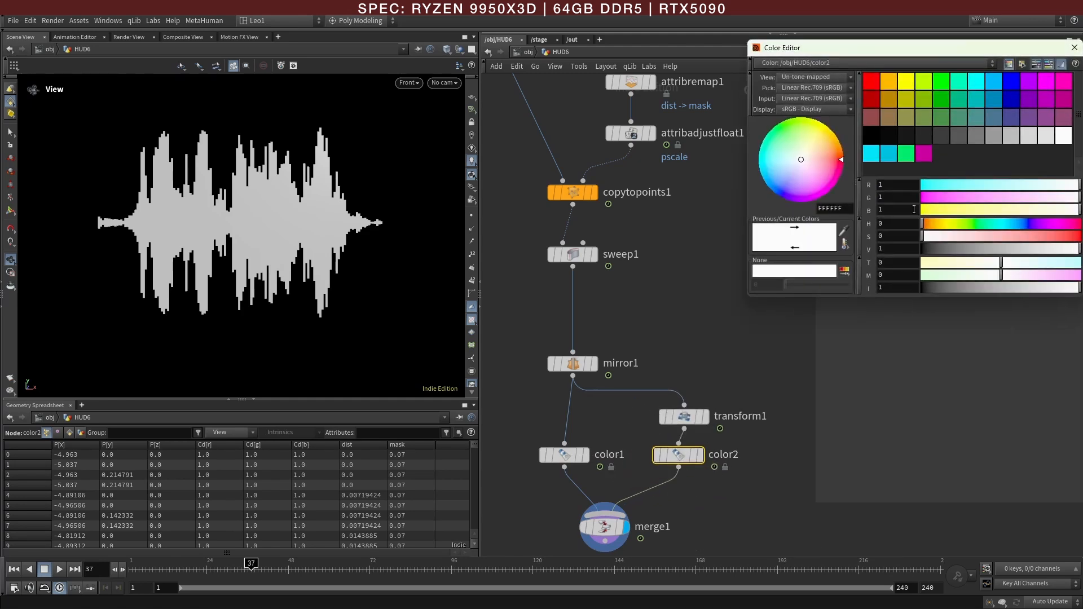
{"action": "left_click", "coordinate": [923, 156]}
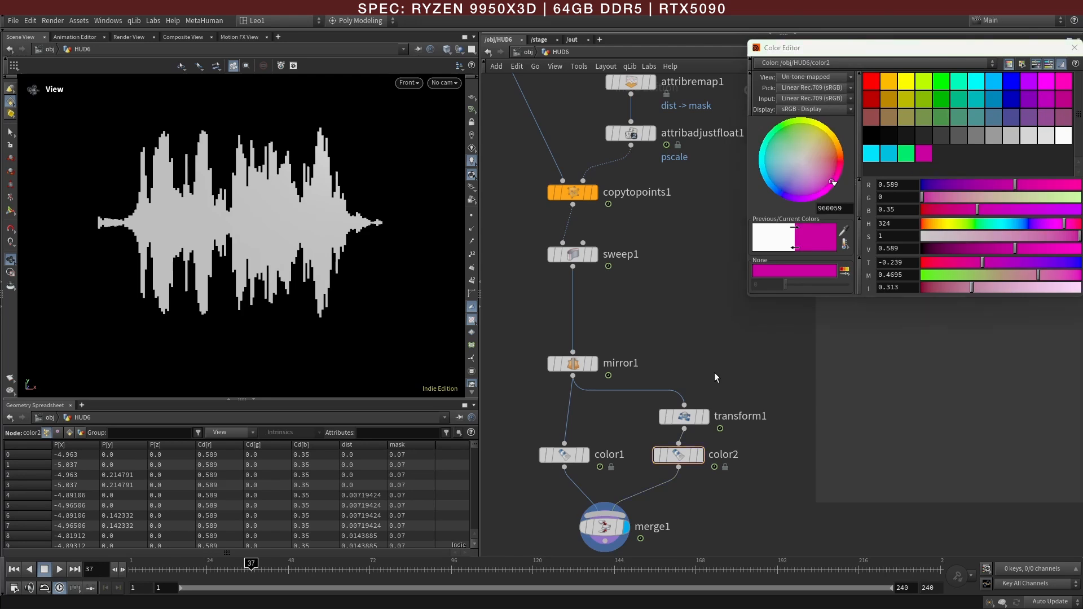
{"action": "left_click", "coordinate": [873, 154]}
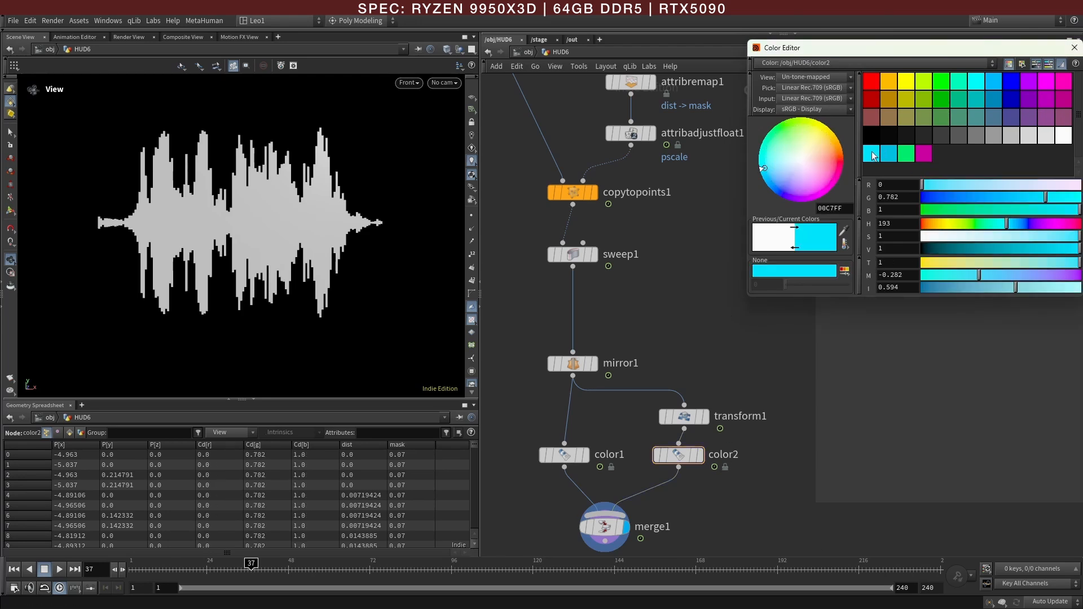
{"action": "left_click", "coordinate": [1073, 48]}
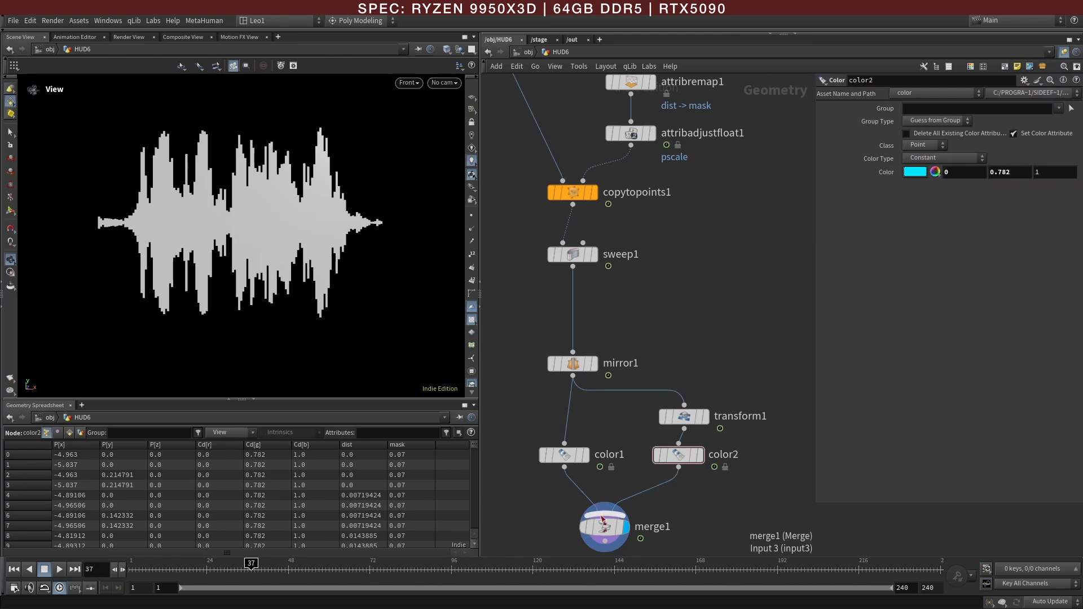
Step: Move transform1's waveform copy slightly forward along Z, by about 0.018
{"action": "left_click", "coordinate": [604, 526]}
{"action": "left_click_drag", "start_coordinate": [345, 302], "coordinate": [343, 254]}
{"action": "left_click", "coordinate": [693, 422]}
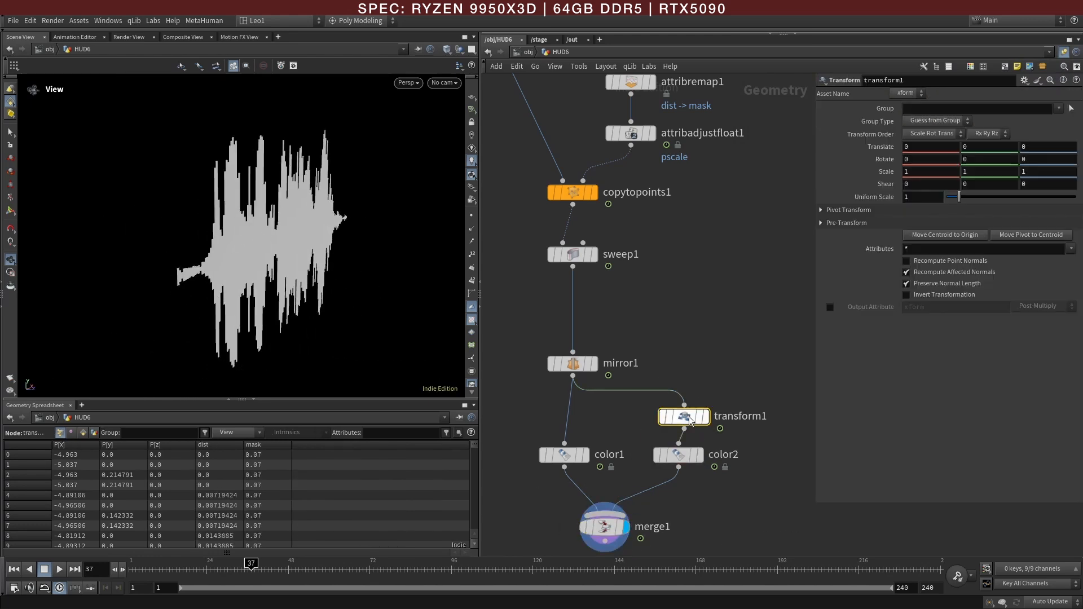
{"action": "left_click", "coordinate": [10, 211]}
{"action": "left_click_drag", "start_coordinate": [325, 254], "coordinate": [295, 252]}
{"action": "key", "text": "Escape"}
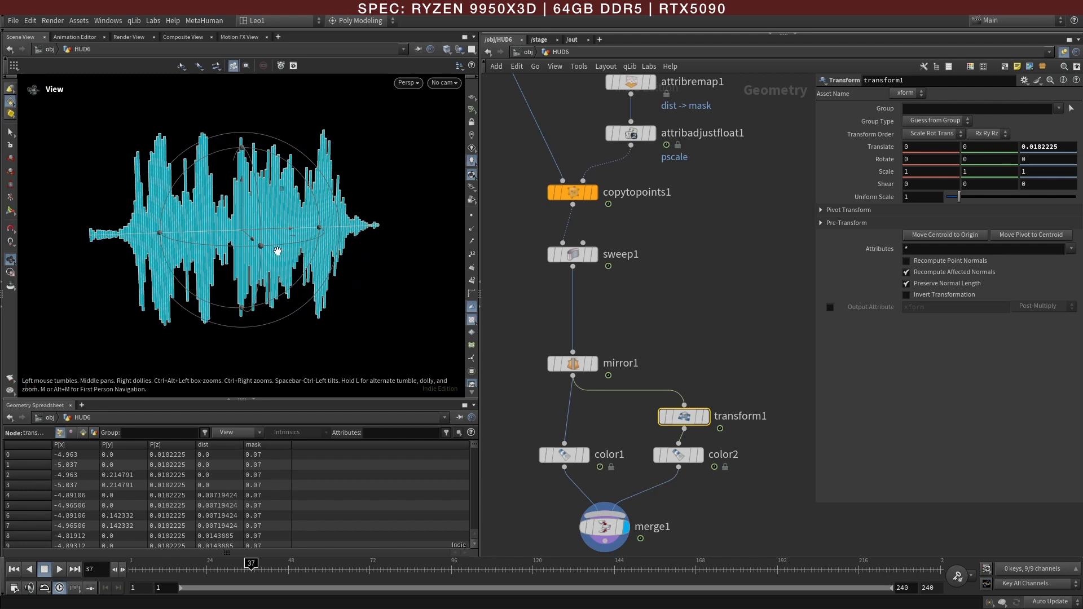
Step: Return to the front view and set transform1's Y scale to 0.44
{"action": "key", "text": "space+3"}
{"action": "right_click_drag", "start_coordinate": [245, 238], "coordinate": [279, 246]}
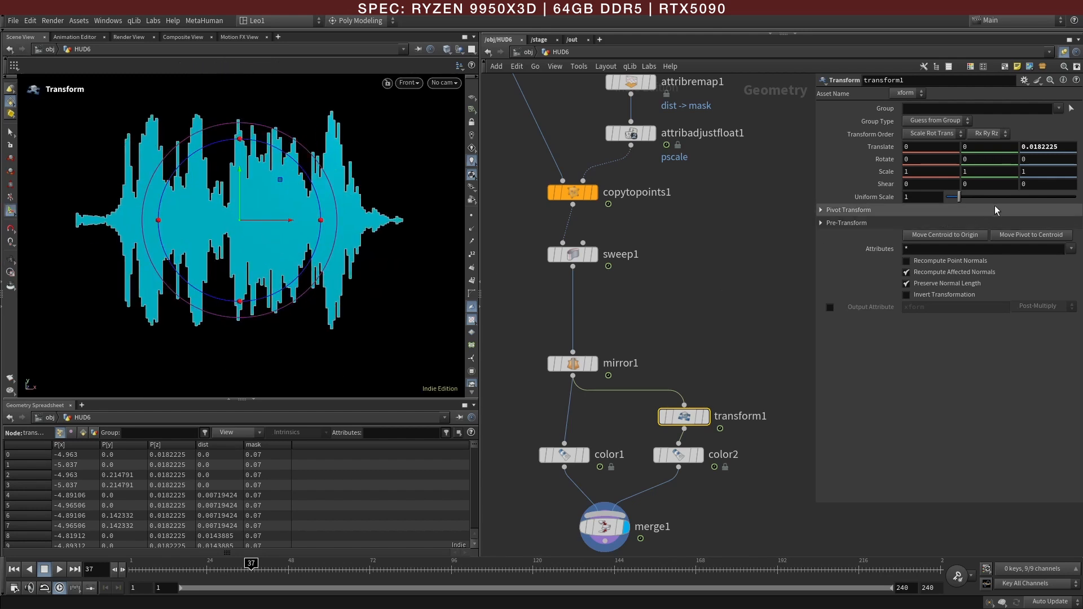
{"action": "middle_click_drag", "start_coordinate": [974, 170], "coordinate": [694, 192]}
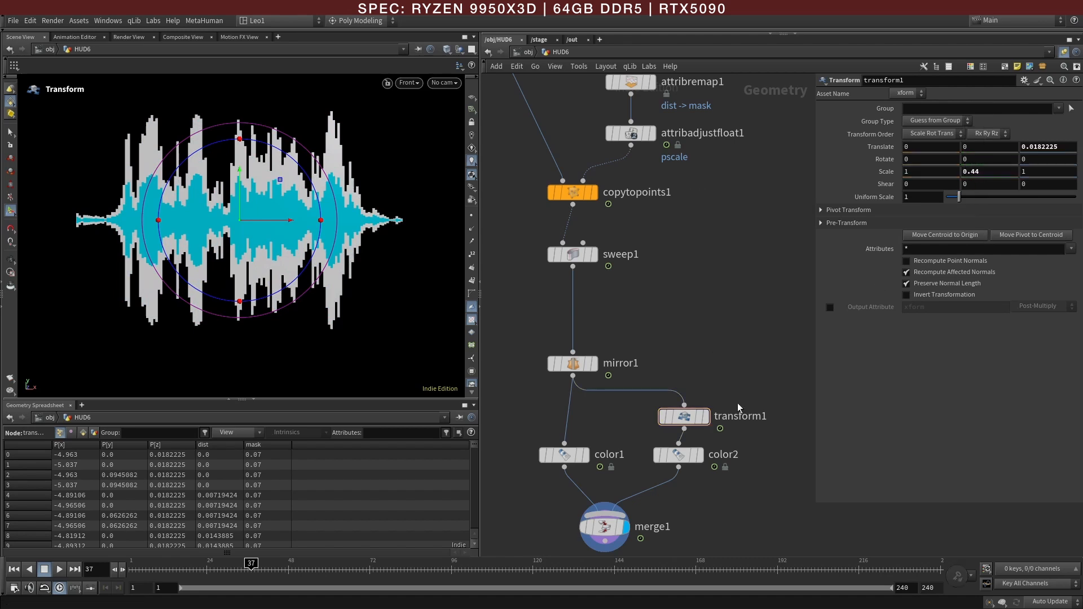
Step: Duplicate transform1 and color2 as another branch from mirror1 into merge1, and centre merge1 below the branches
{"action": "middle_click_drag", "start_coordinate": [763, 484], "coordinate": [727, 403]}
{"action": "left_click_drag", "start_coordinate": [709, 424], "coordinate": [770, 342]}
{"action": "left_click", "coordinate": [765, 392]}
{"action": "left_click", "coordinate": [768, 388]}
{"action": "left_click", "coordinate": [626, 450]}
{"action": "left_click_drag", "start_coordinate": [566, 447], "coordinate": [677, 467]}
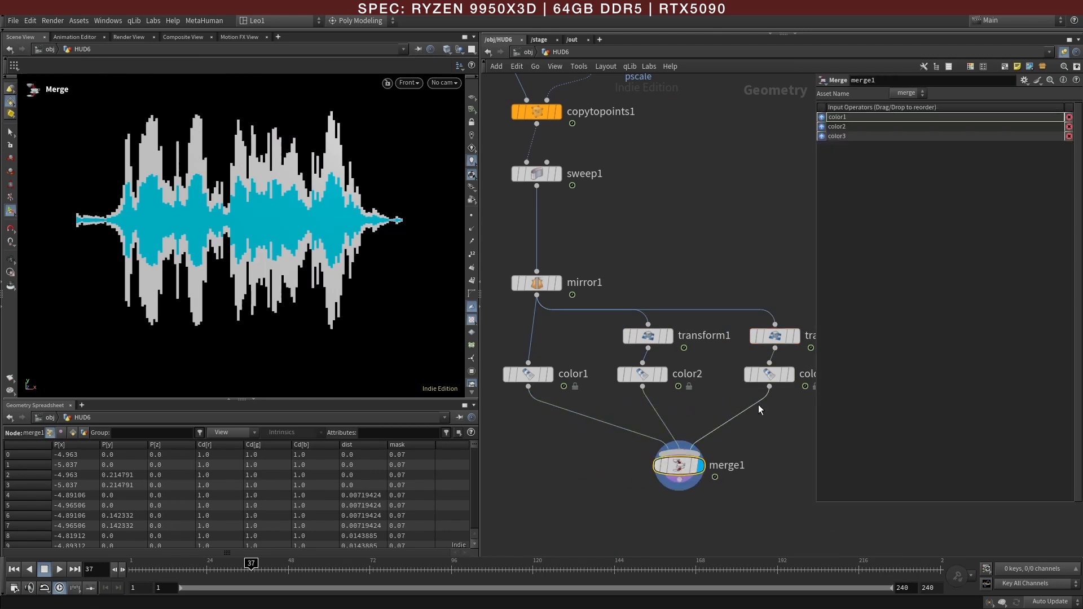
Step: Set color3's colour to the saved magenta swatch (0.589, 0, 0.35) and save the scene
{"action": "left_click", "coordinate": [769, 375]}
{"action": "left_click", "coordinate": [915, 172]}
{"action": "left_click", "coordinate": [923, 152]}
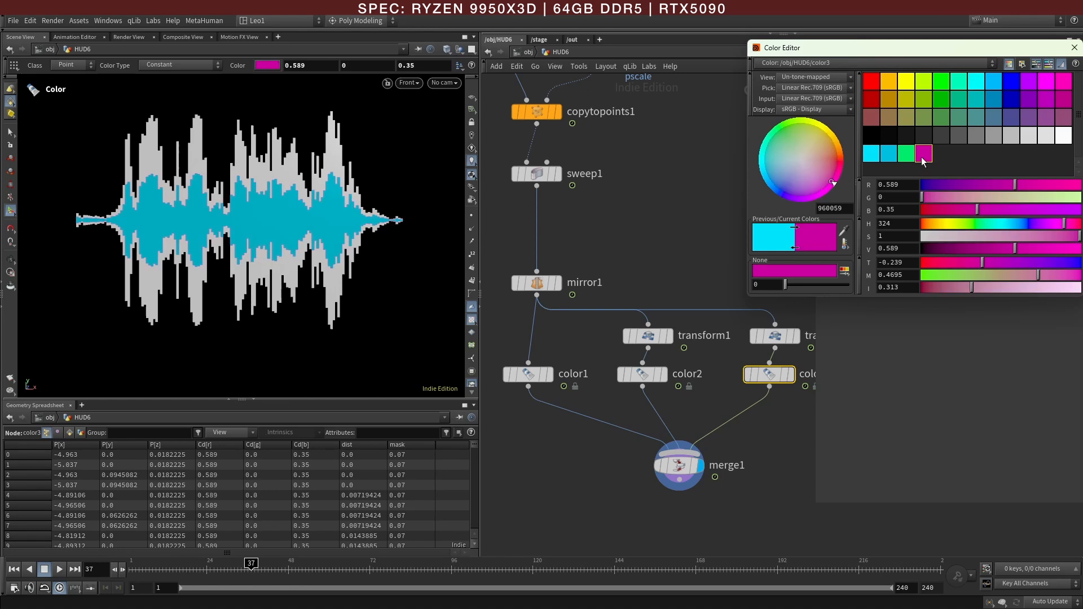
{"action": "left_click", "coordinate": [1073, 47]}
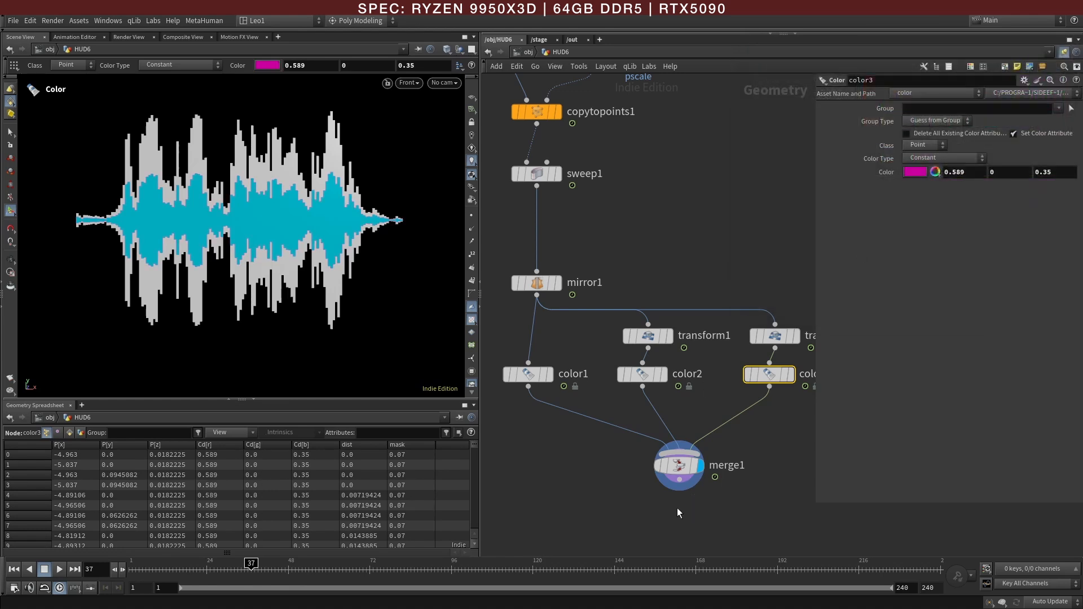
{"action": "key", "text": "ctrl+s"}
Step: Reposition merge1 below the colour branches and align color2 under transform1
{"action": "middle_click_drag", "start_coordinate": [778, 447], "coordinate": [721, 439]}
{"action": "left_click_drag", "start_coordinate": [619, 462], "coordinate": [603, 475]}
{"action": "left_click_drag", "start_coordinate": [584, 367], "coordinate": [590, 366]}
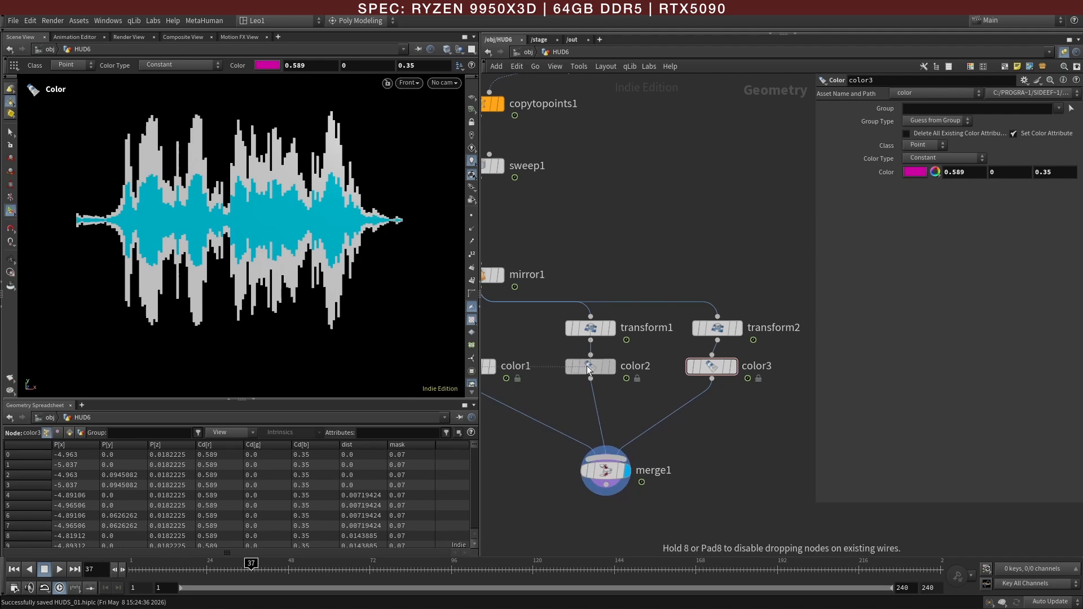
Step: Set transform2's Y scale to 0.21
{"action": "left_click", "coordinate": [712, 367]}
{"action": "left_click", "coordinate": [722, 332]}
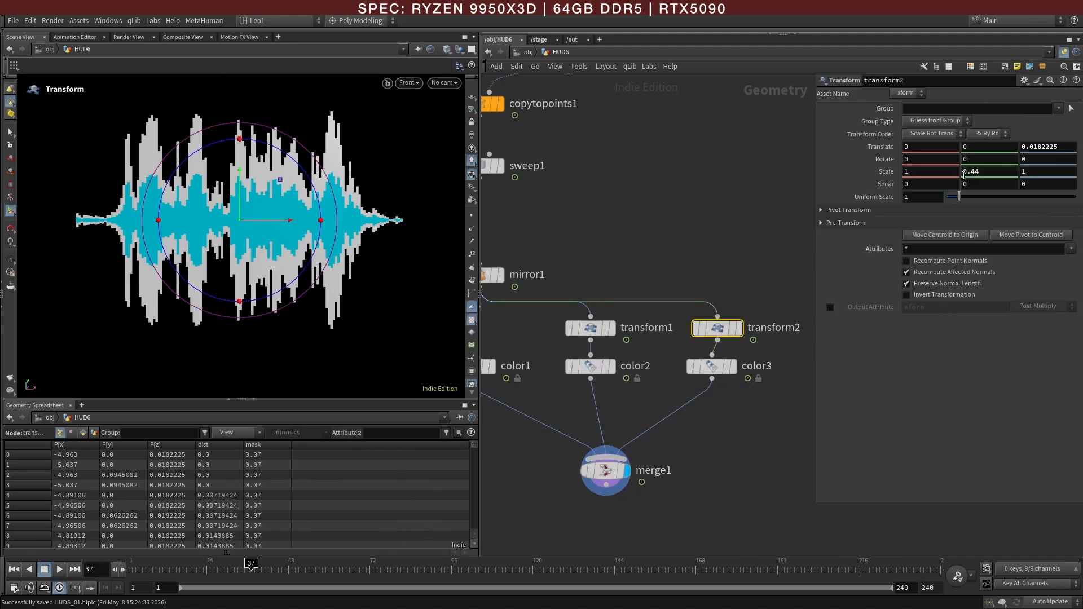
{"action": "middle_click_drag", "start_coordinate": [995, 171], "coordinate": [975, 191]}
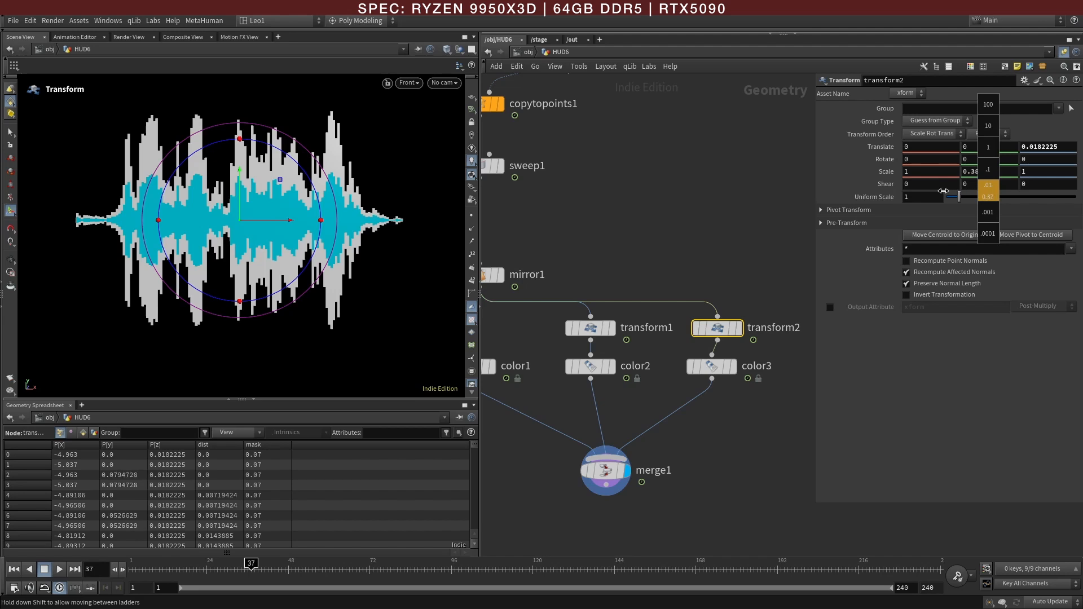
{"action": "middle_click_drag", "start_coordinate": [875, 191], "coordinate": [868, 191]}
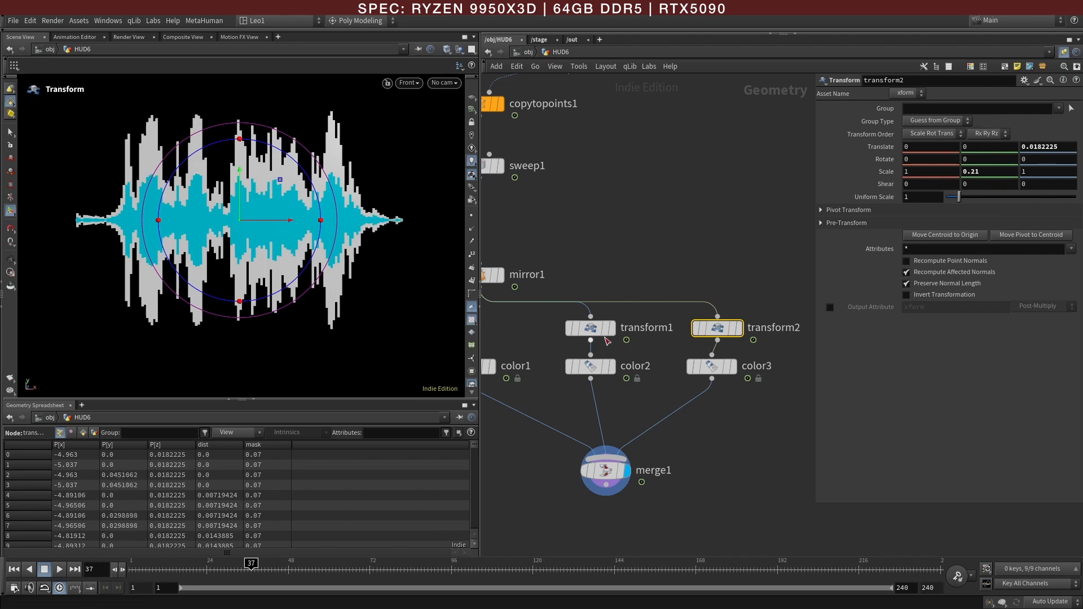
Step: Set transform1's Z translate to 0.012
{"action": "left_click", "coordinate": [590, 328]}
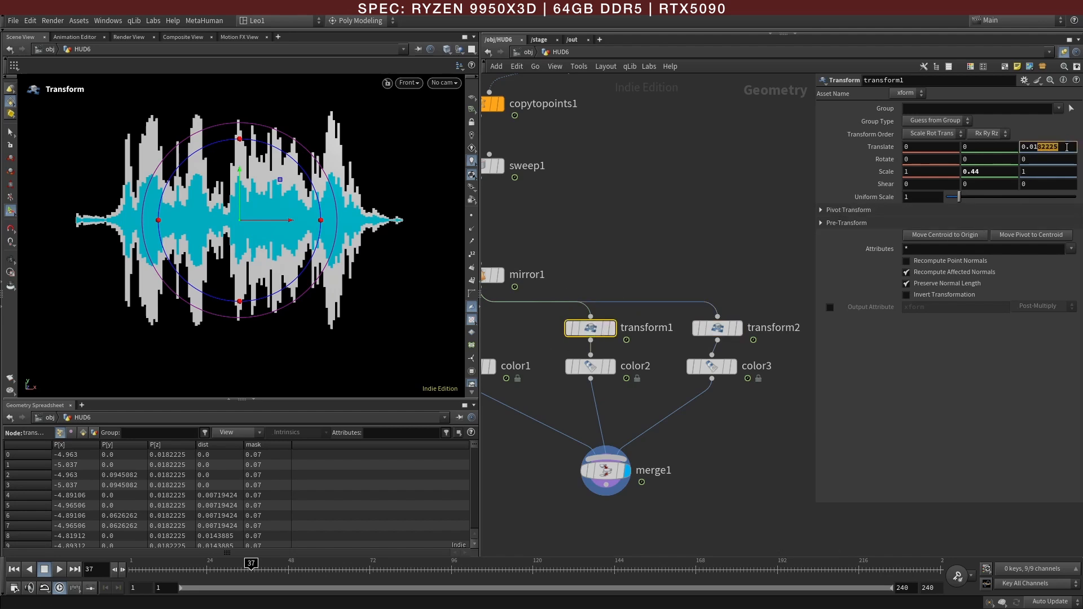
{"action": "left_click", "coordinate": [1066, 147]}
{"action": "type", "text": "0.012"}
{"action": "key", "text": "Return"}
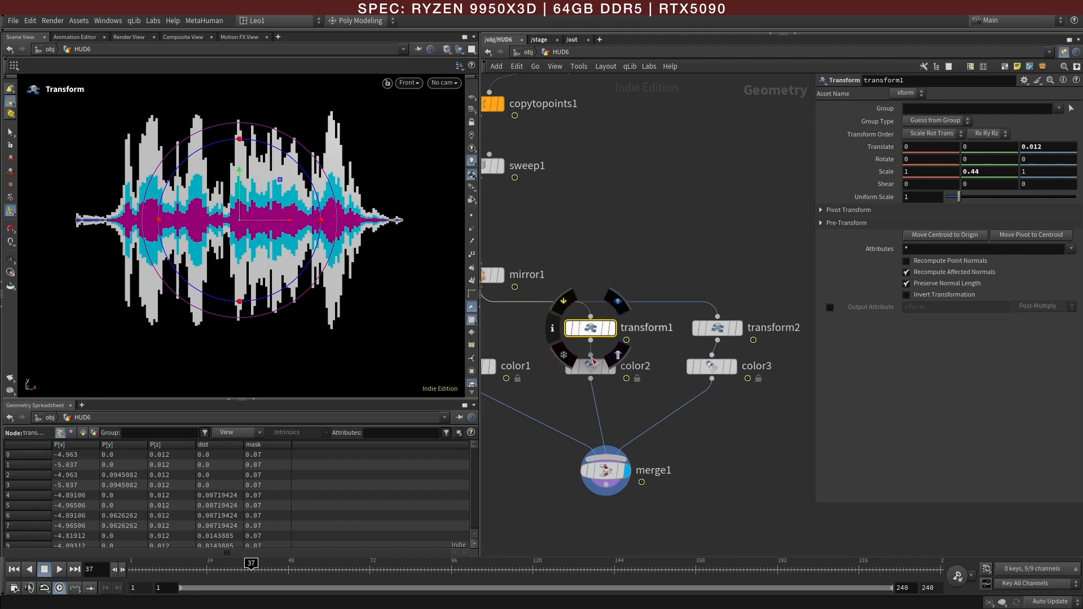
Step: Set transform2's Z translate to 0.04 so the magenta copy sits in front of the cyan one
{"action": "left_click", "coordinate": [592, 370]}
{"action": "left_click", "coordinate": [711, 366]}
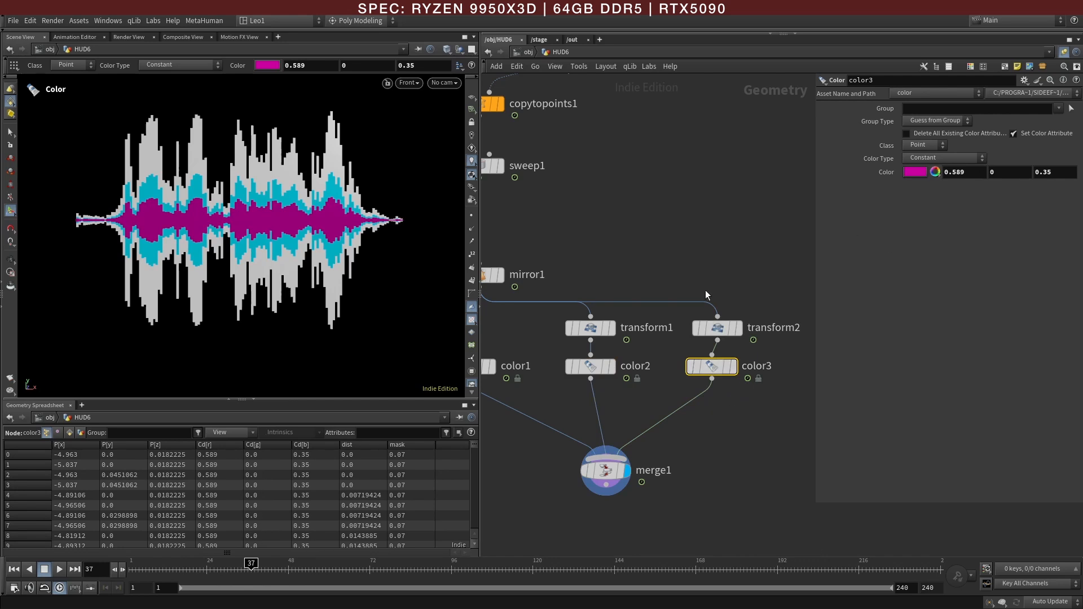
{"action": "left_click", "coordinate": [717, 327]}
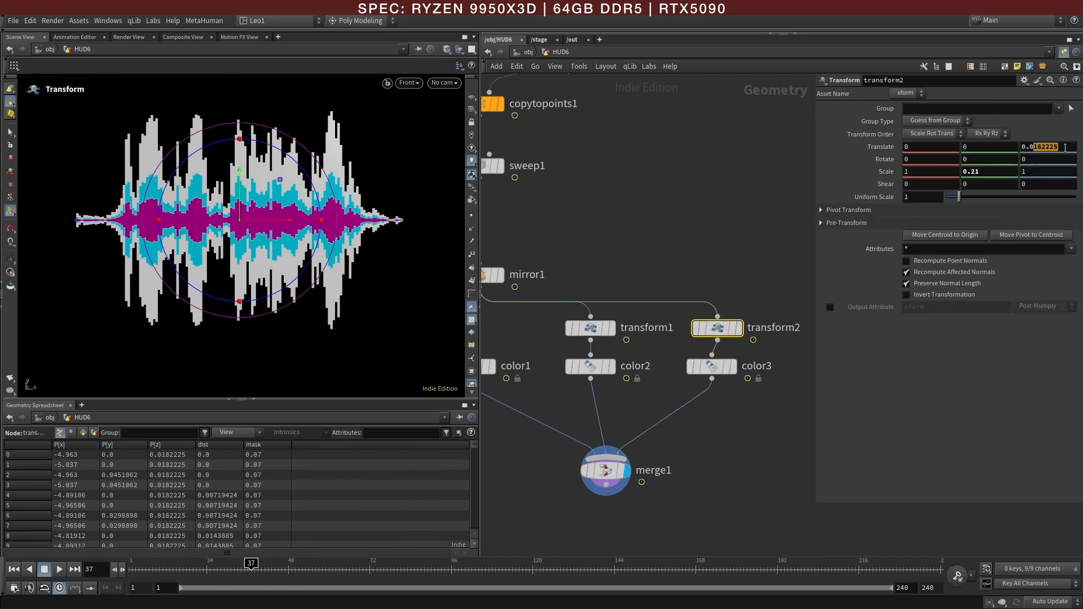
{"action": "key", "text": "Return"}
{"action": "left_click", "coordinate": [752, 413]}
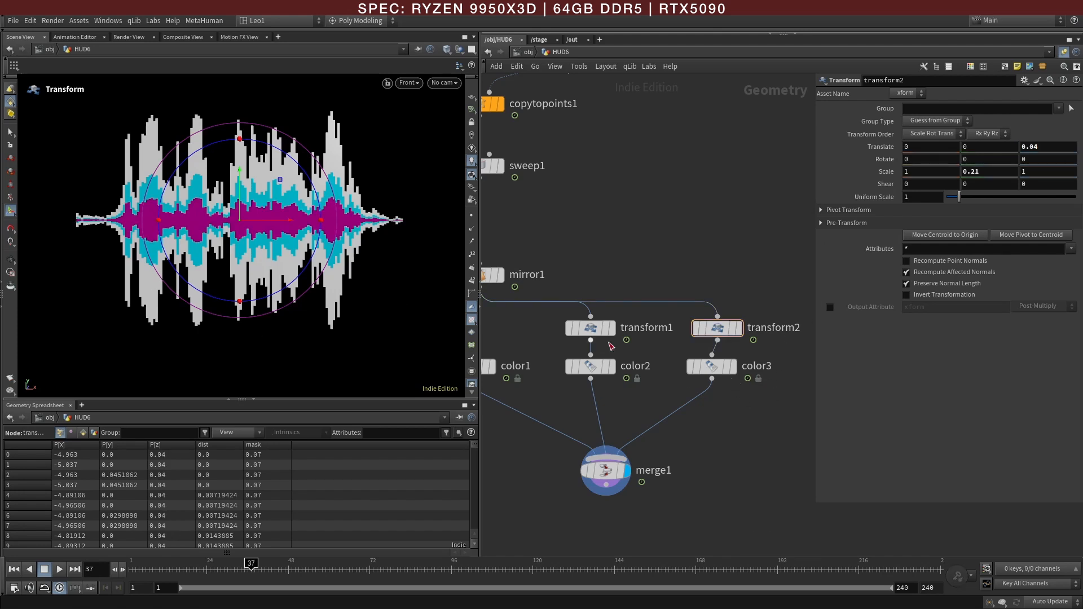
{"action": "left_click", "coordinate": [711, 365]}
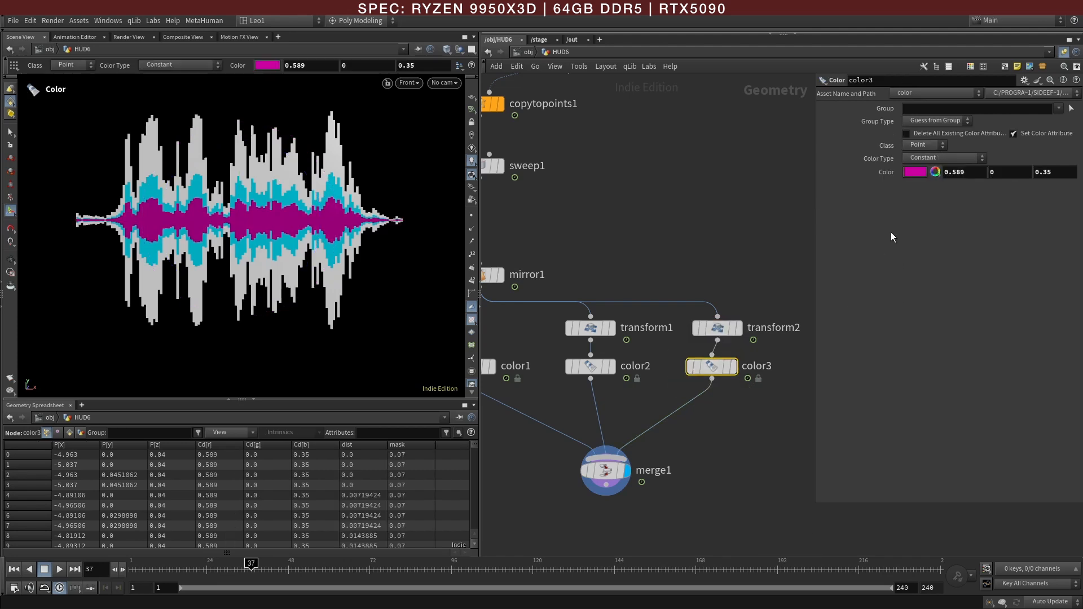
{"action": "left_click", "coordinate": [730, 331]}
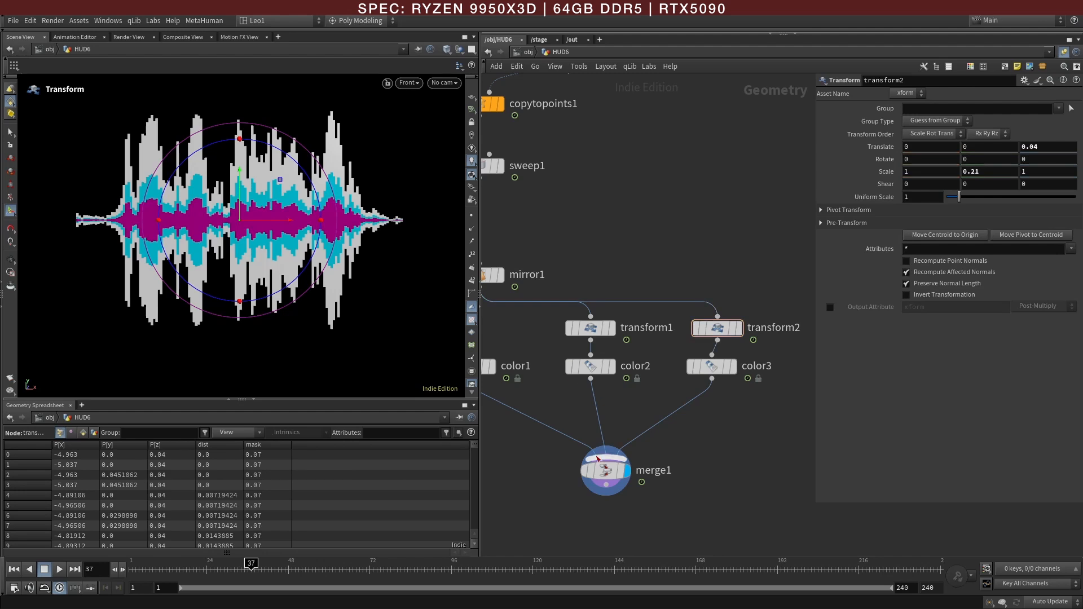
Step: Select merge1 and play back the three-colour waveform animation, stopping it after a short preview
{"action": "left_click", "coordinate": [605, 470]}
{"action": "scroll", "coordinate": [341, 243], "scroll_direction": "down", "scroll_amount": 2}
{"action": "middle_click_drag", "start_coordinate": [341, 243], "coordinate": [320, 253], "text": "alt"}
{"action": "left_click_drag", "start_coordinate": [182, 569], "coordinate": [152, 570]}
{"action": "left_click", "coordinate": [59, 569]}
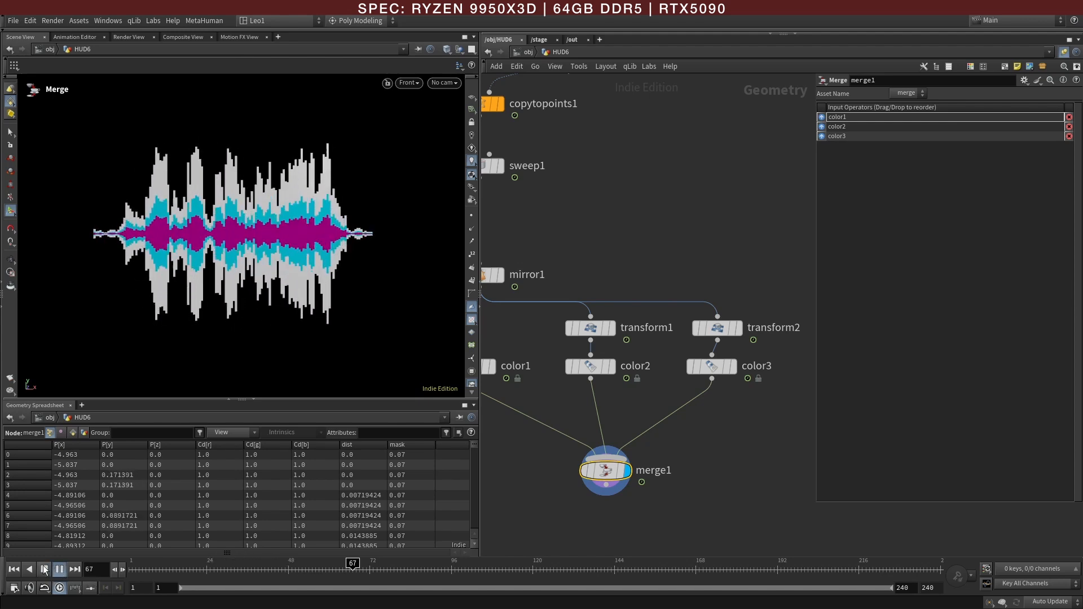
{"action": "left_click", "coordinate": [59, 569]}
Step: Set line1's length to 14.5 to widen the waveform
{"action": "scroll", "coordinate": [616, 186], "scroll_direction": "down", "scroll_amount": 3}
{"action": "middle_click_drag", "start_coordinate": [615, 186], "coordinate": [652, 321]}
{"action": "left_click", "coordinate": [608, 138]}
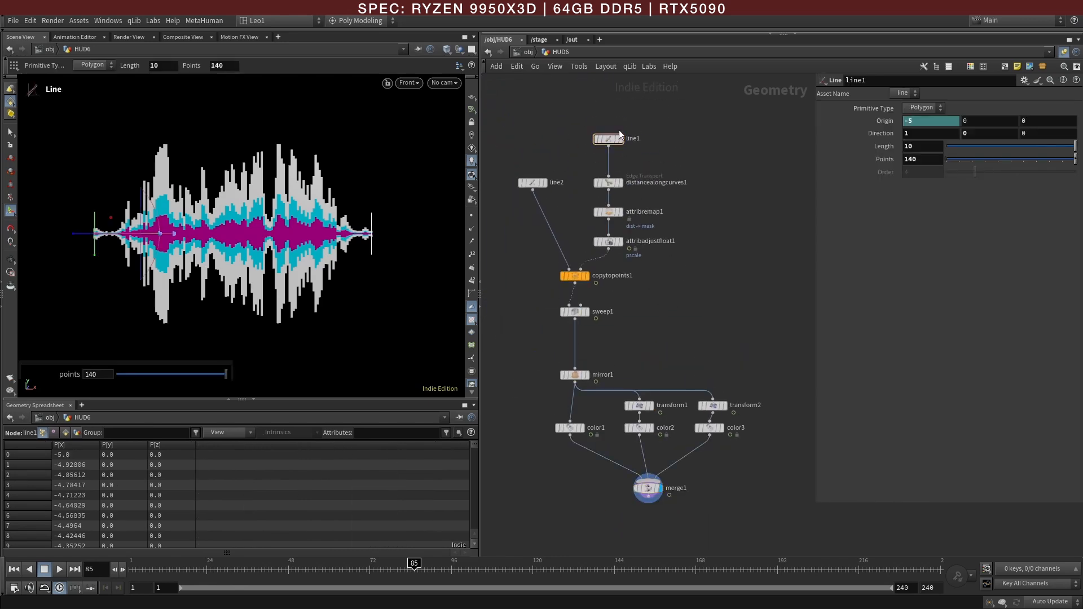
{"action": "middle_click_drag", "start_coordinate": [937, 145], "coordinate": [910, 150]}
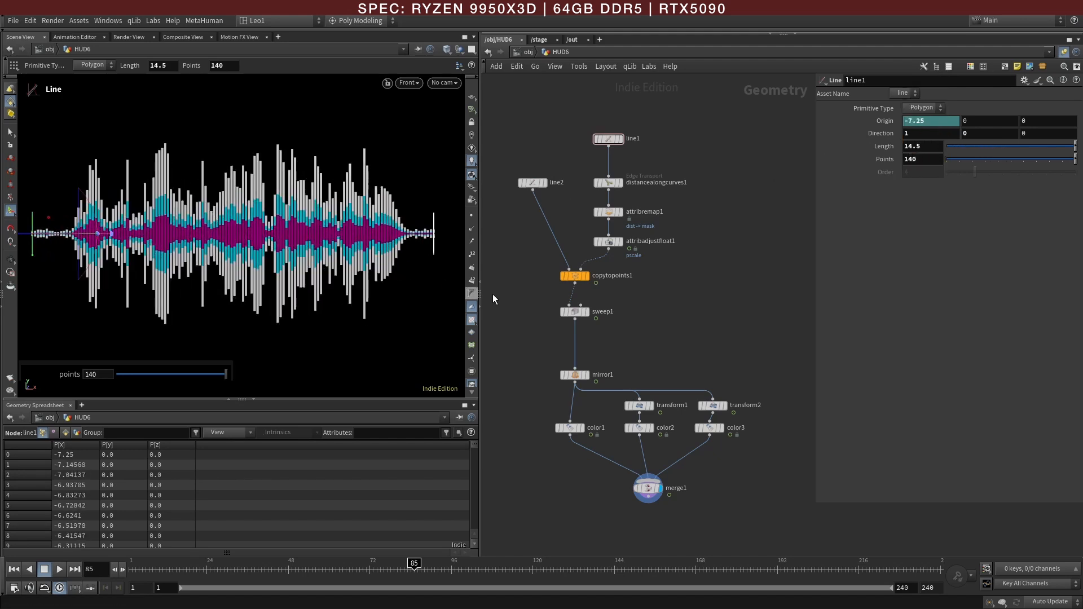
{"action": "key", "text": "Escape"}
{"action": "scroll", "coordinate": [331, 241], "scroll_direction": "up", "scroll_amount": 1}
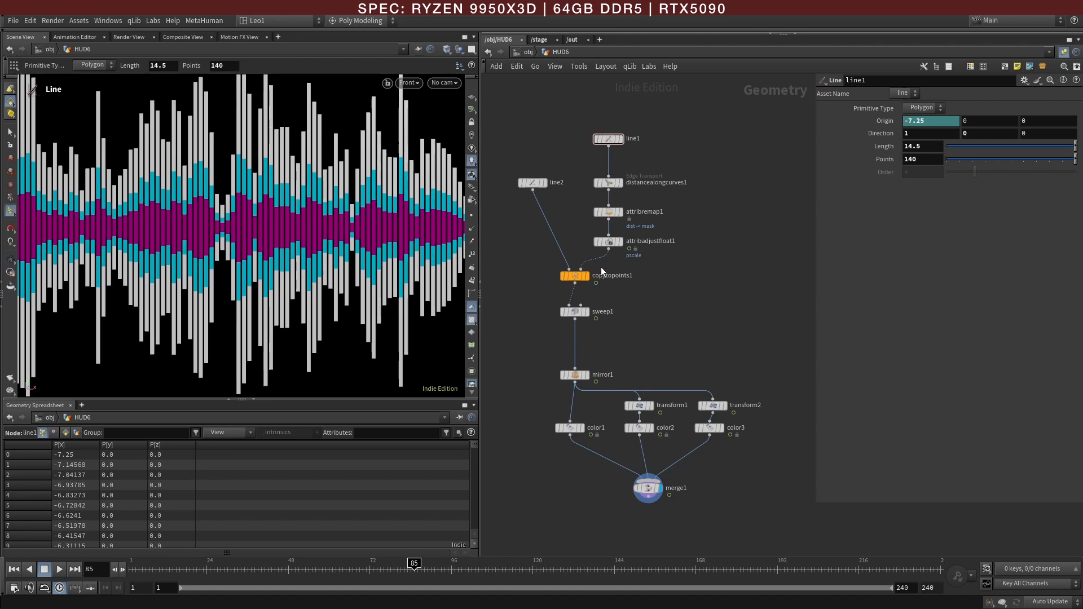
Step: Try a ribbon width of 0.14 on sweep1 and settle on 0.028 for thinner bars
{"action": "left_click", "coordinate": [589, 314]}
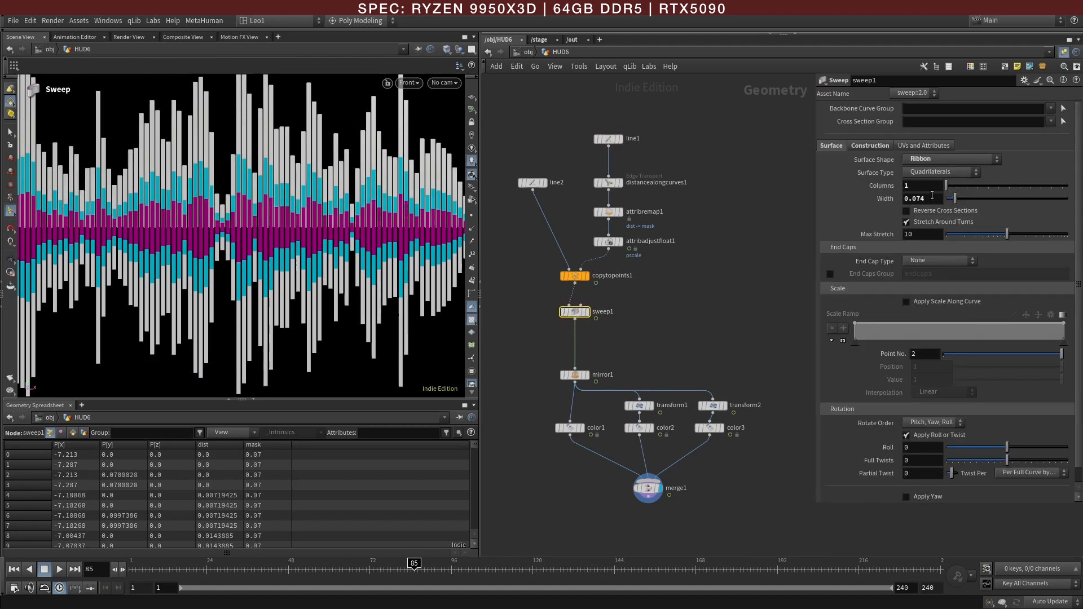
{"action": "middle_click_drag", "start_coordinate": [919, 198], "coordinate": [1051, 237]}
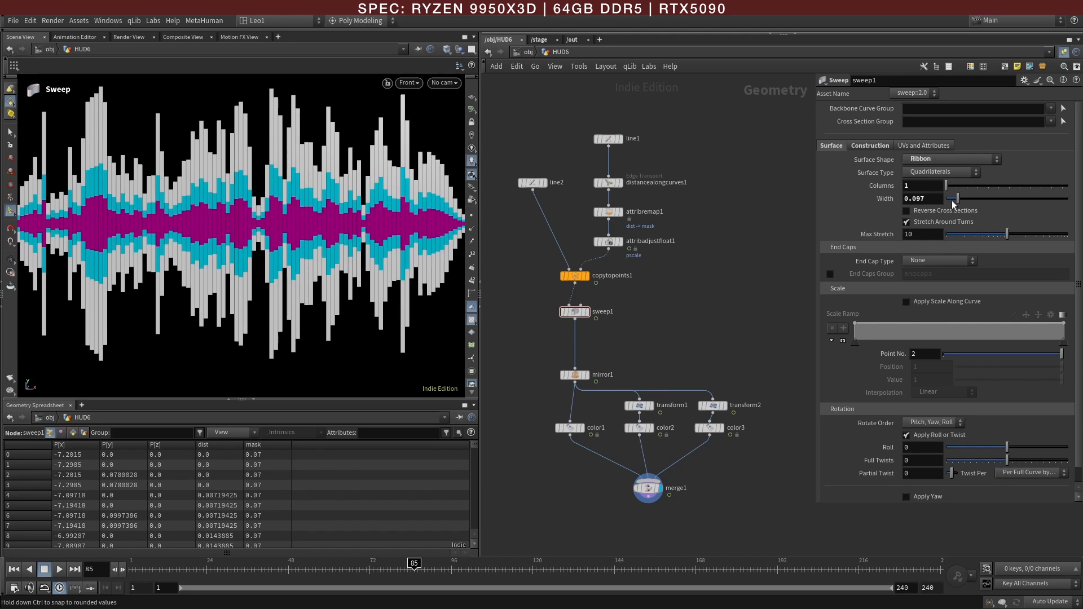
{"action": "left_click_drag", "start_coordinate": [957, 201], "coordinate": [963, 200]}
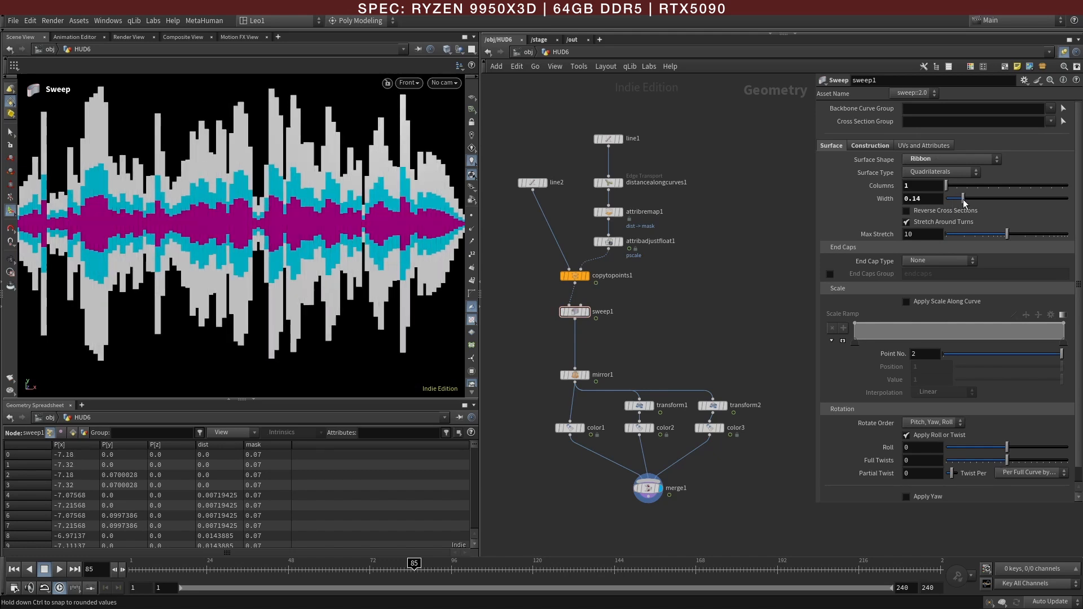
{"action": "scroll", "coordinate": [317, 206], "scroll_direction": "down", "scroll_amount": 4, "text": "alt"}
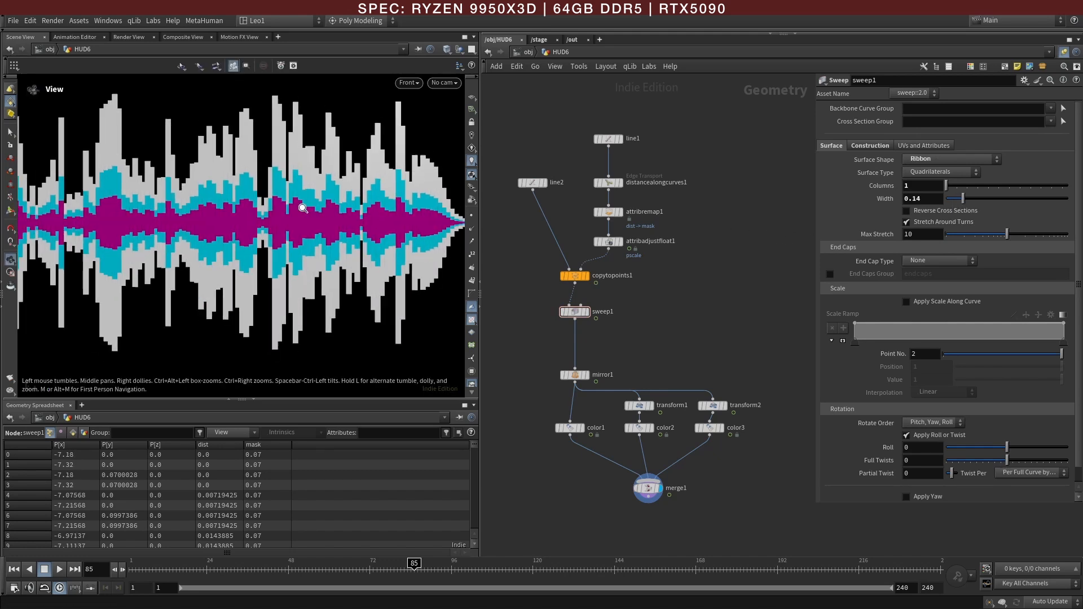
{"action": "middle_click_drag", "start_coordinate": [275, 198], "coordinate": [228, 227], "text": "alt"}
{"action": "scroll", "coordinate": [254, 201], "scroll_direction": "up", "scroll_amount": 4, "text": "alt"}
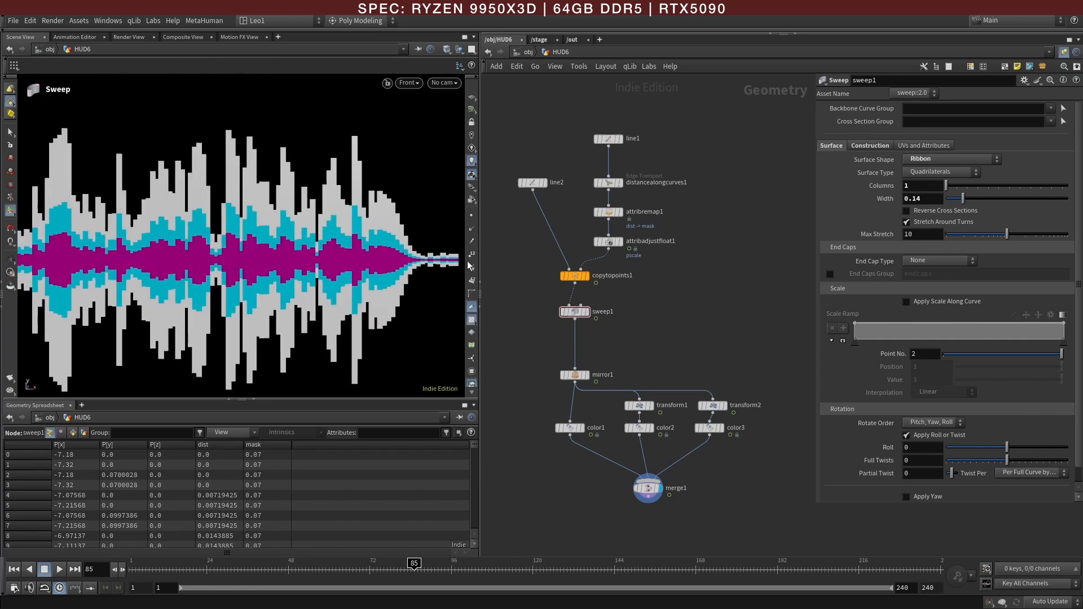
{"action": "left_click", "coordinate": [577, 311]}
{"action": "left_click_drag", "start_coordinate": [963, 200], "coordinate": [939, 205]}
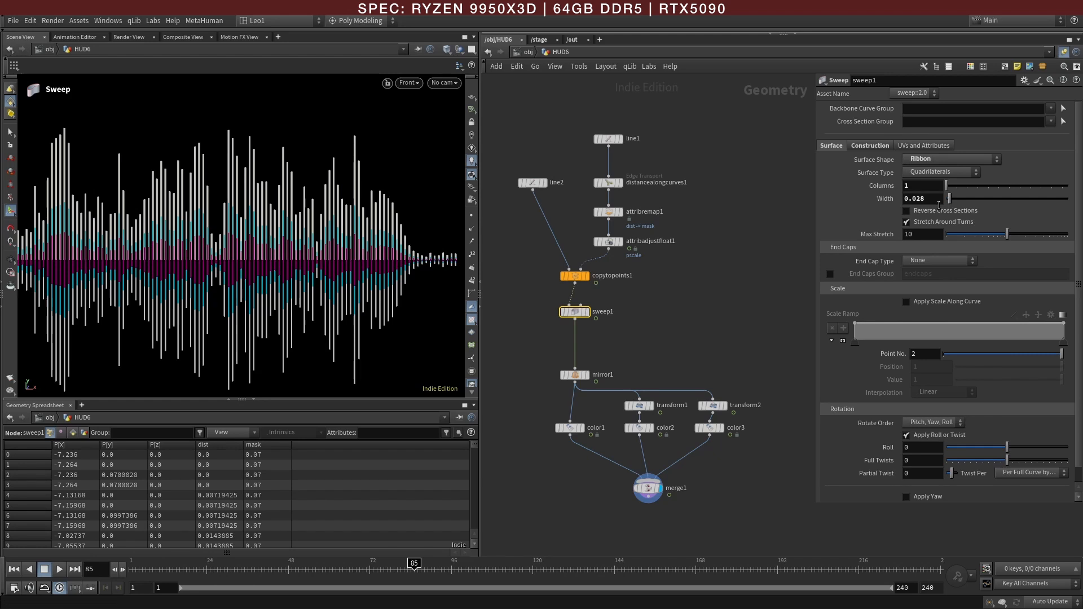
Step: Raise line1's point count to 540 to pack the bars closely together
{"action": "left_click", "coordinate": [608, 139]}
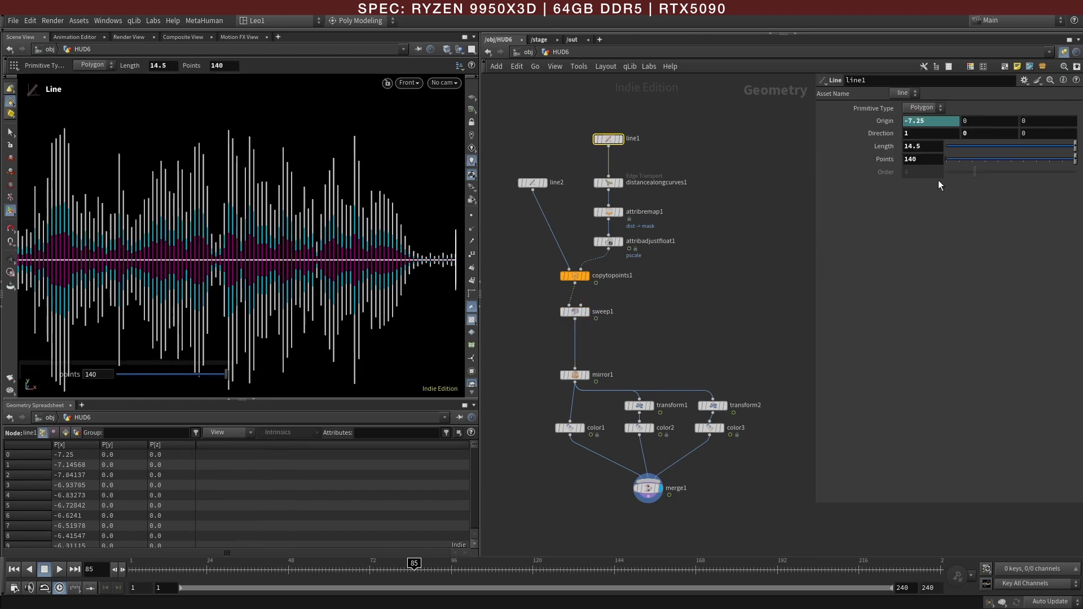
{"action": "left_click", "coordinate": [926, 163]}
{"action": "type", "text": "200"}
{"action": "key", "text": "Return"}
{"action": "middle_click_drag", "start_coordinate": [923, 147], "coordinate": [1010, 145]}
{"action": "scroll", "coordinate": [323, 232], "scroll_direction": "up", "scroll_amount": 5}
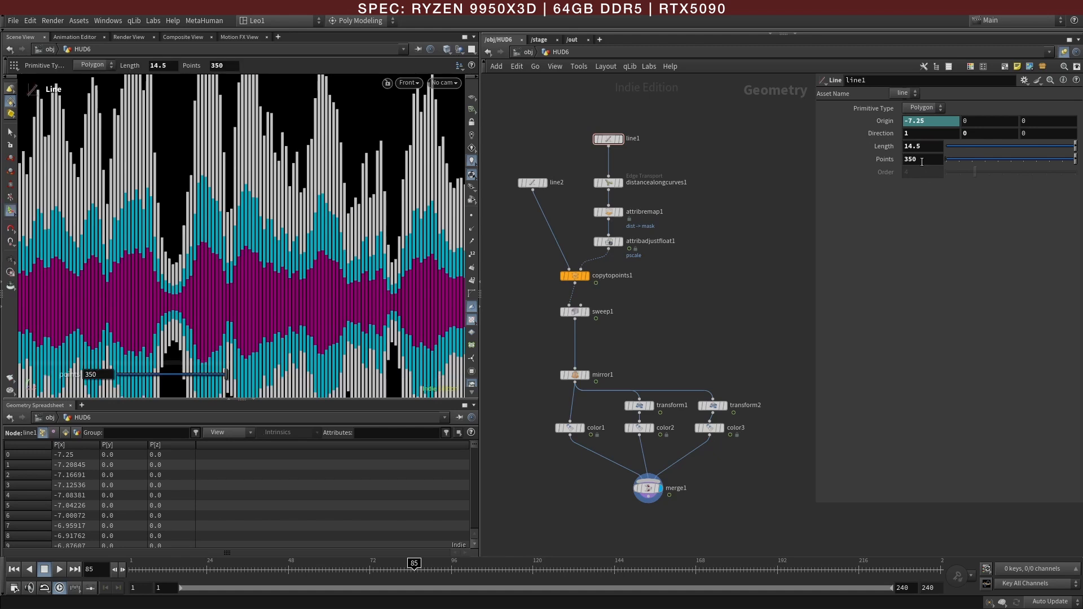
{"action": "middle_click_drag", "start_coordinate": [921, 162], "coordinate": [1022, 143]}
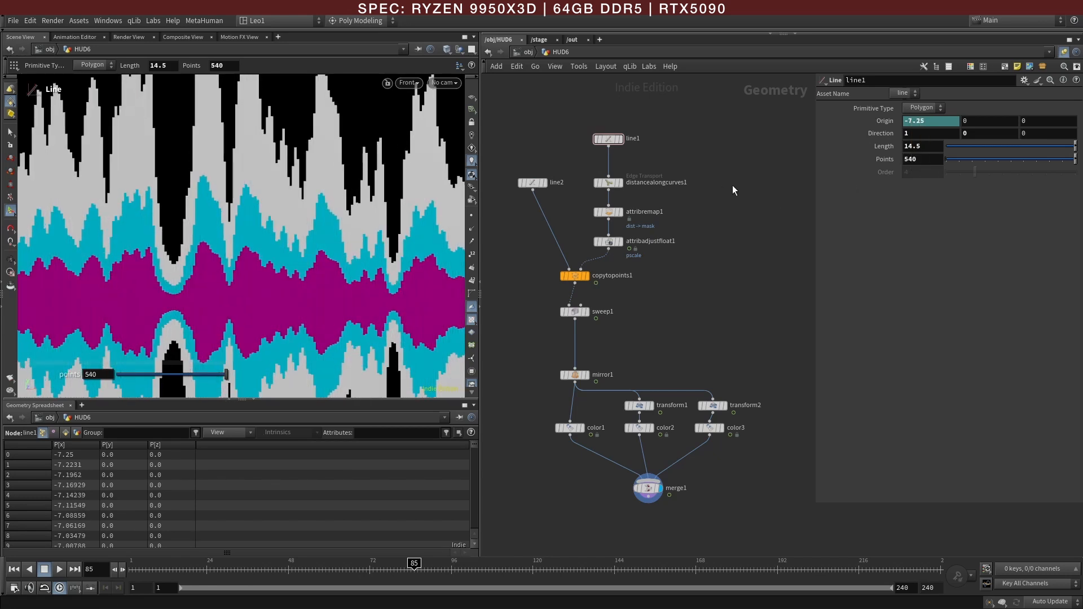
{"action": "key", "text": "Escape"}
Step: Examine the denser waveform while scrubbing the timeline to frame 112
{"action": "scroll", "coordinate": [194, 241], "scroll_direction": "down", "scroll_amount": 5}
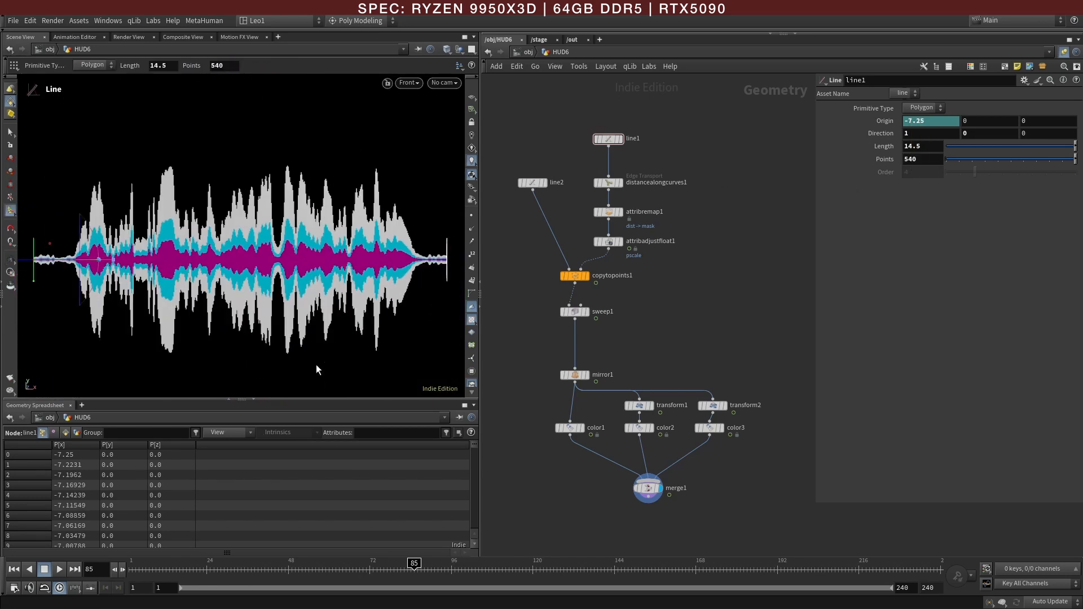
{"action": "scroll", "coordinate": [241, 259], "scroll_direction": "up", "scroll_amount": 3}
{"action": "middle_click_drag", "start_coordinate": [228, 274], "coordinate": [269, 274], "text": "alt"}
{"action": "left_click_drag", "start_coordinate": [213, 564], "coordinate": [506, 566]}
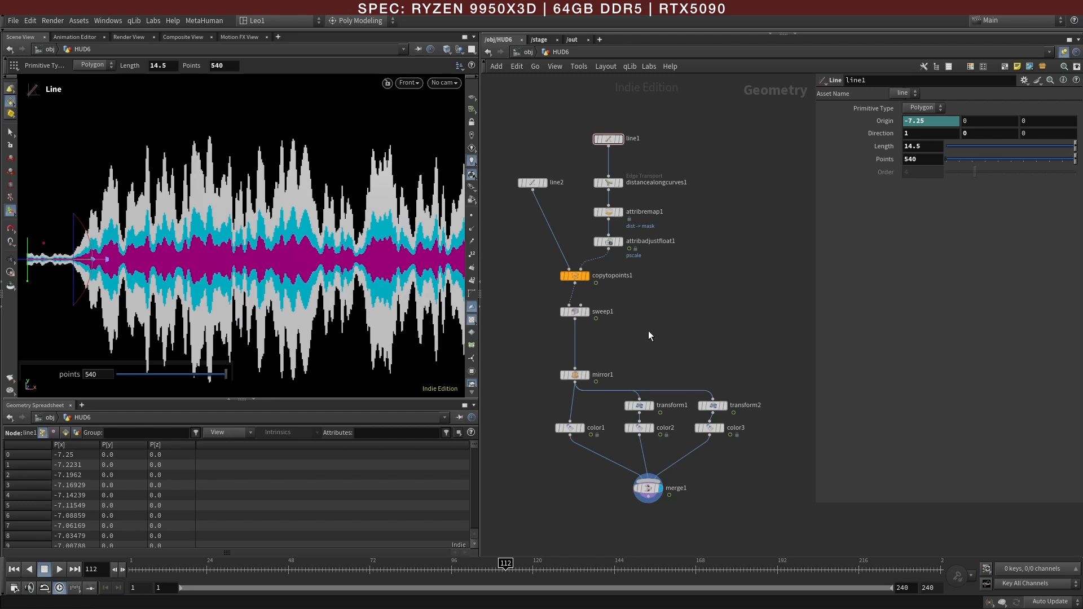
Step: Set attribadjustfloat1's noise lacunarity to 3.2 and its element size to 3.1
{"action": "middle_click_drag", "start_coordinate": [630, 343], "coordinate": [633, 361]}
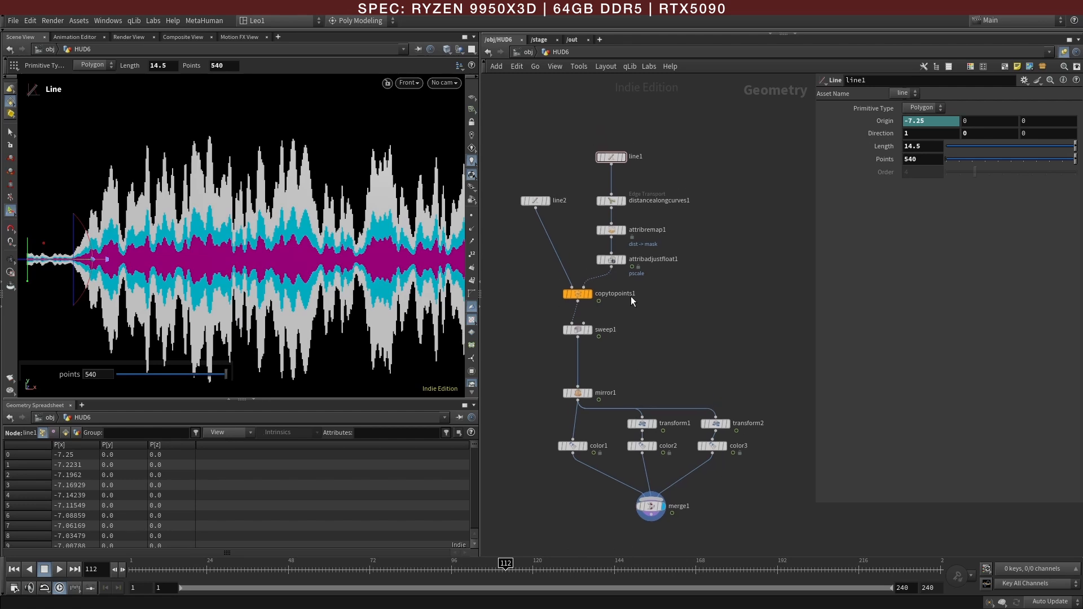
{"action": "left_click", "coordinate": [610, 260]}
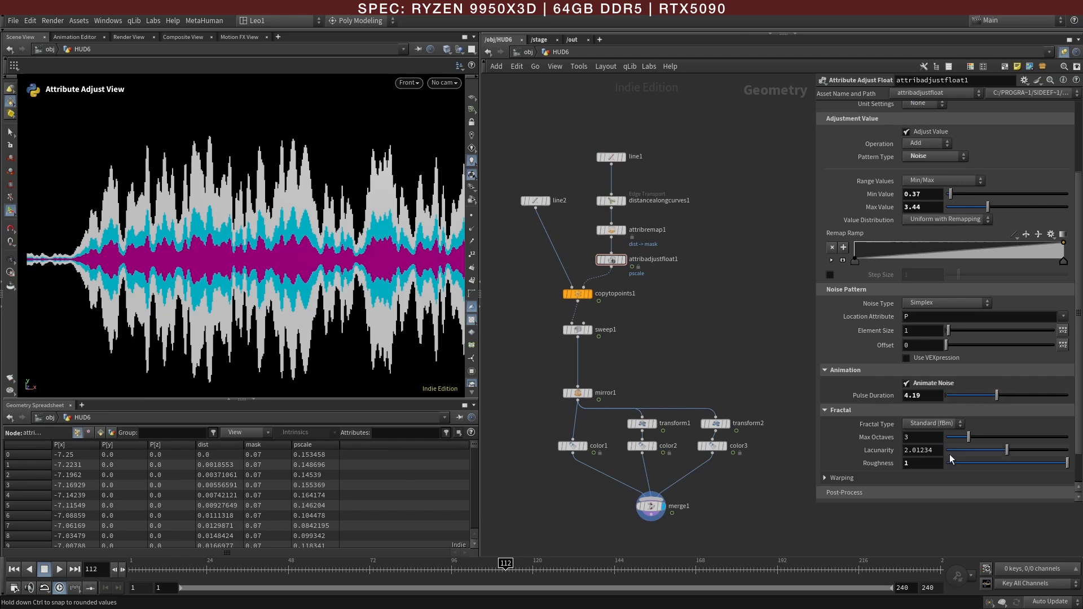
{"action": "left_click_drag", "start_coordinate": [1007, 450], "coordinate": [1044, 451]}
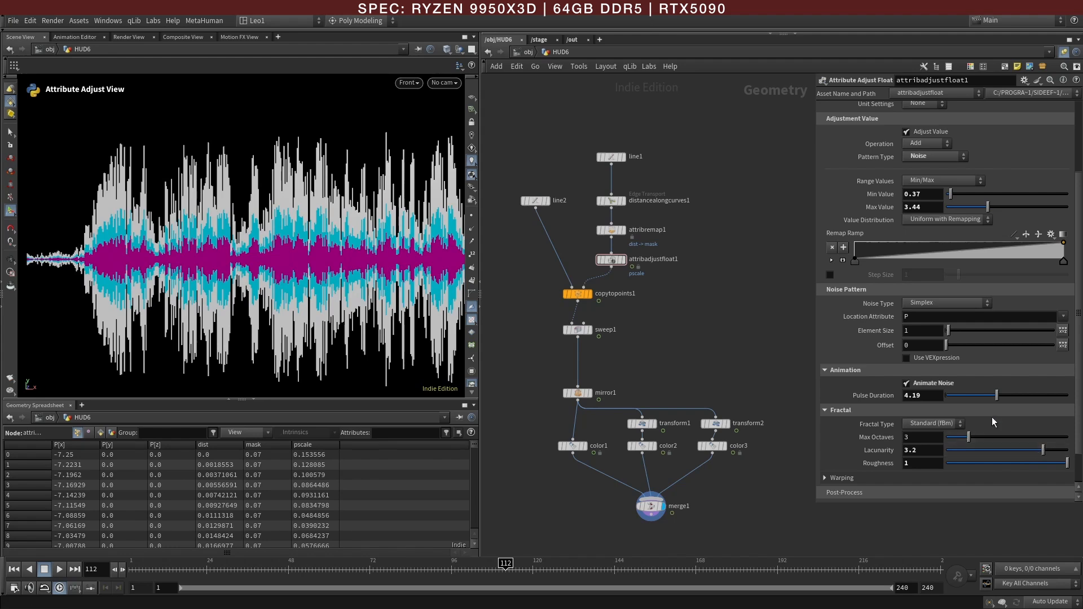
{"action": "middle_click_drag", "start_coordinate": [932, 329], "coordinate": [1044, 325]}
{"action": "right_click_drag", "start_coordinate": [303, 289], "coordinate": [254, 293], "text": "alt"}
{"action": "middle_click_drag", "start_coordinate": [315, 293], "coordinate": [259, 301], "text": "alt"}
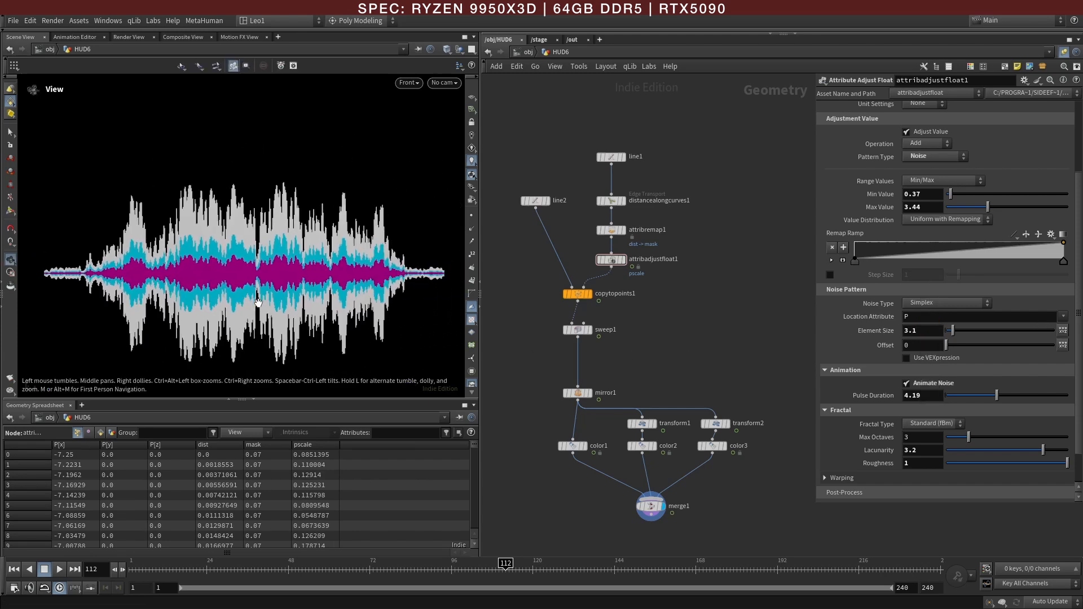
Step: Preview the waveform's animation with the adjusted noise and stop playback
{"action": "mouse_move", "coordinate": [234, 565]}
{"action": "left_mouse_down"}
{"action": "mouse_move", "coordinate": [139, 568]}
{"action": "mouse_move", "coordinate": [414, 584]}
{"action": "mouse_move", "coordinate": [238, 587]}
{"action": "left_mouse_up"}
{"action": "left_click", "coordinate": [58, 569]}
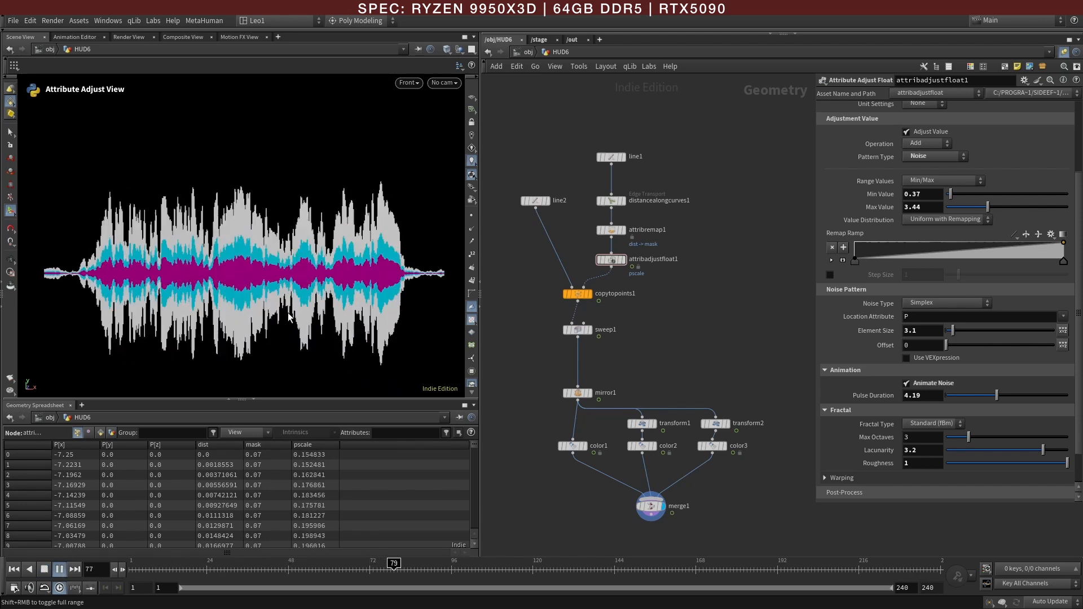
{"action": "left_click", "coordinate": [45, 568]}
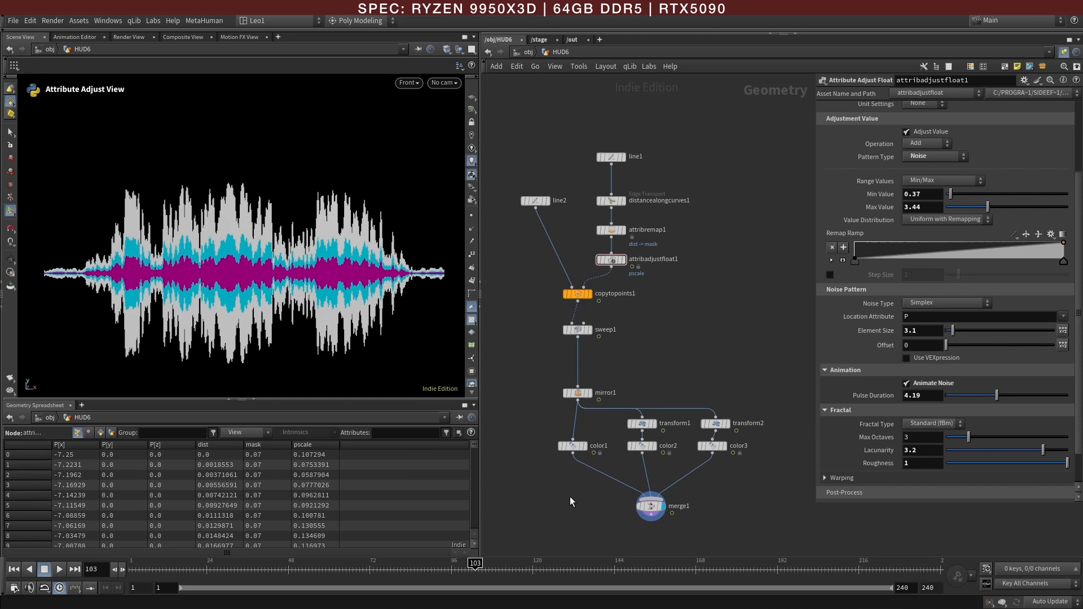